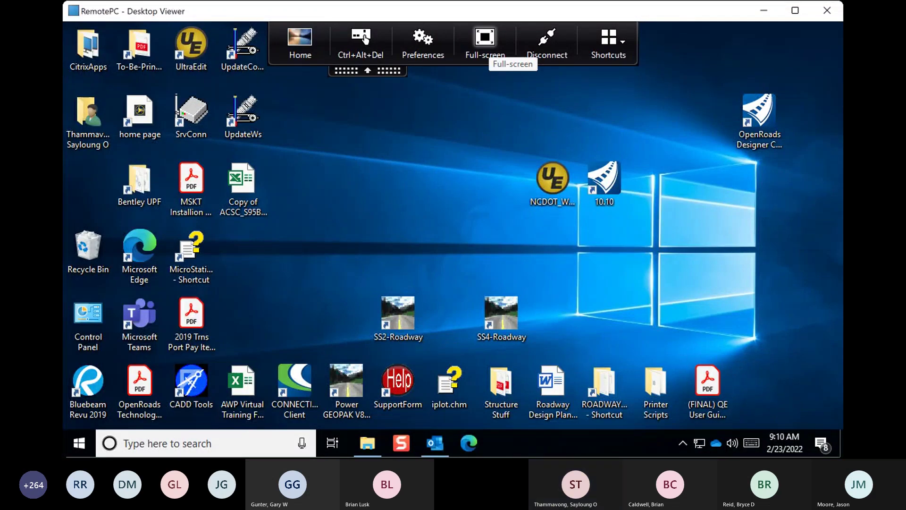
Show the remote desktop full-screen, launch OpenRoads Designer 10.10 and restore its start window to a smaller size.
left_click(484, 43)
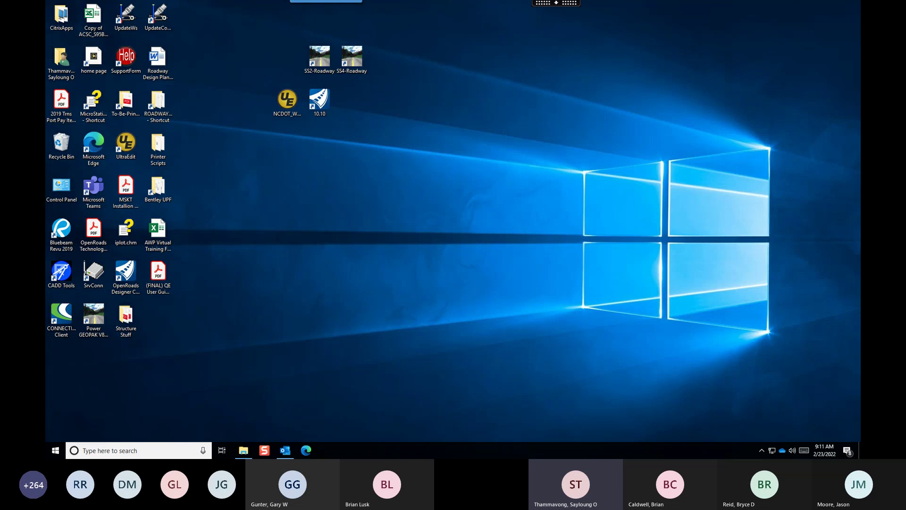
mouse_move(285, 450)
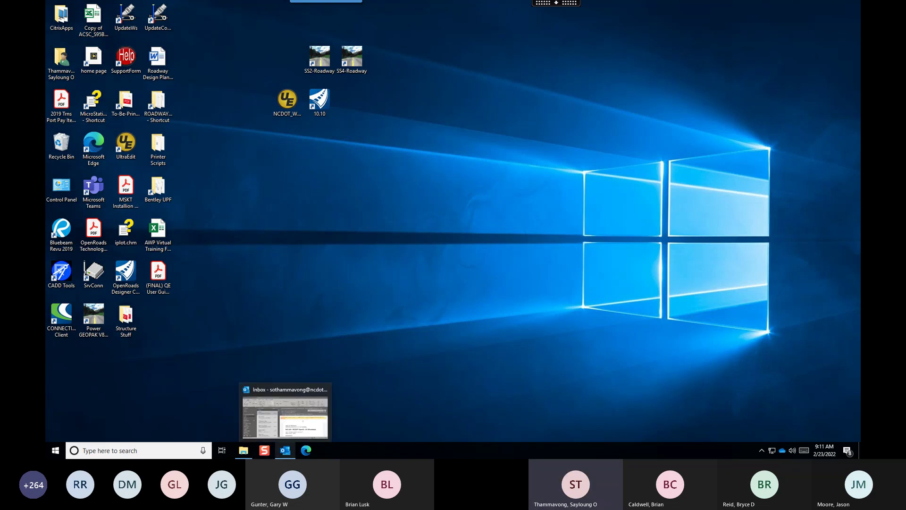
mouse_move(243, 450)
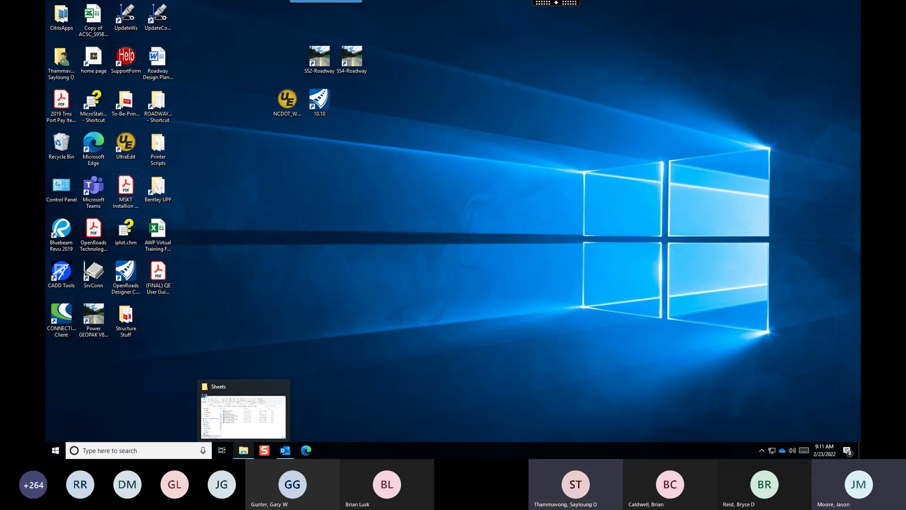
double_click(314, 107)
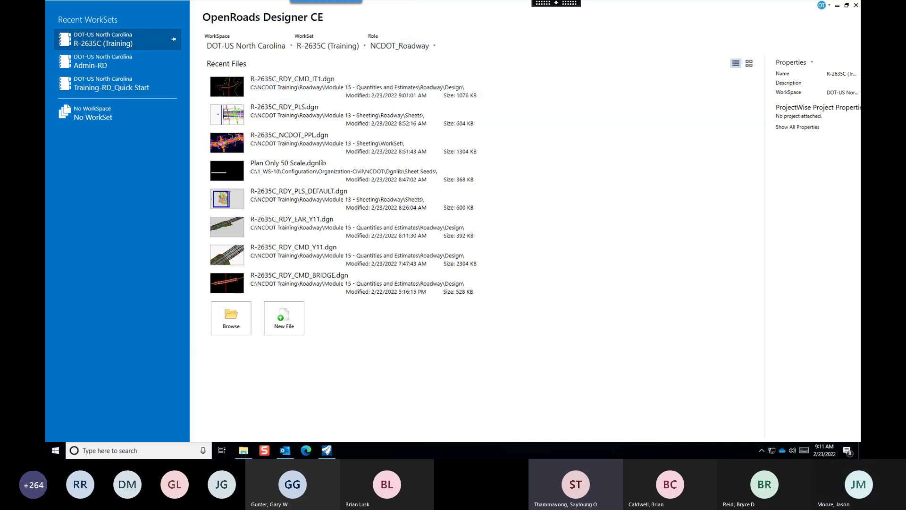
double_click(607, 13)
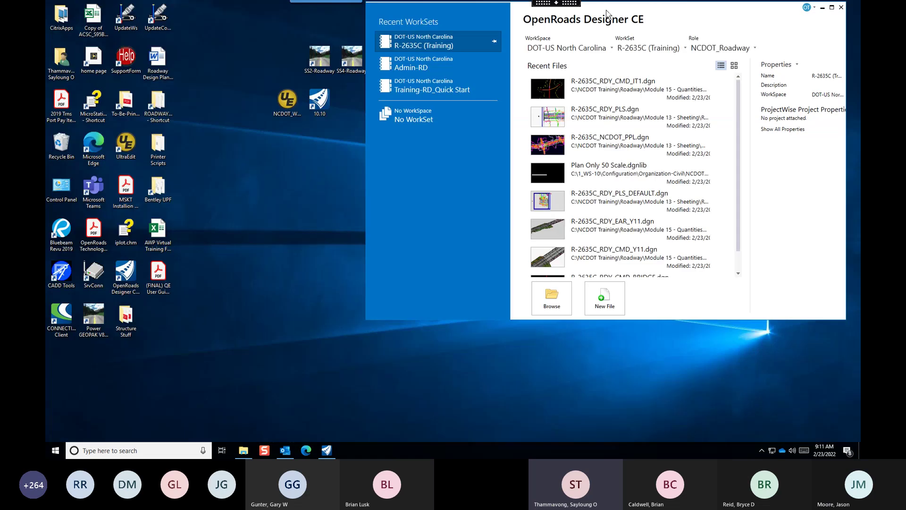
left_click_drag(608, 13, 591, 70)
Browse to the WorkSet folder of Module 13 - Sheeting in File Explorer and review its files.
left_click(243, 450)
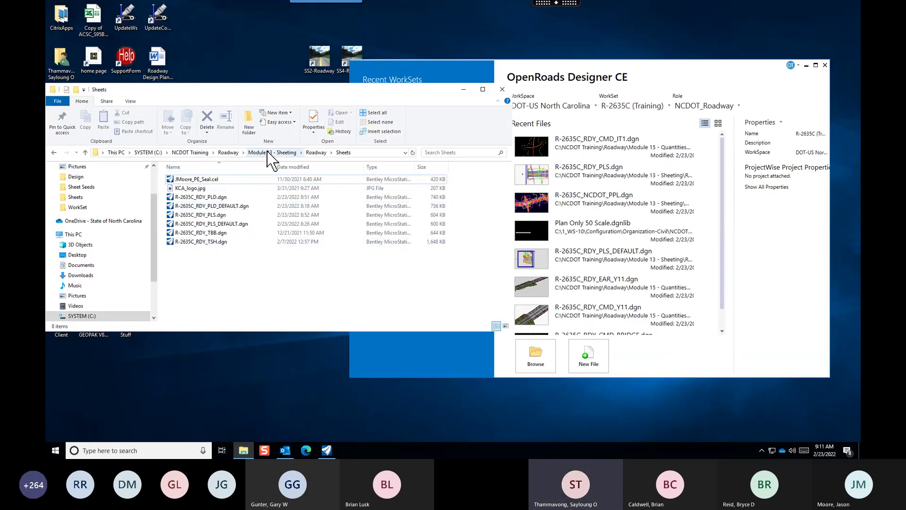
left_click(262, 152)
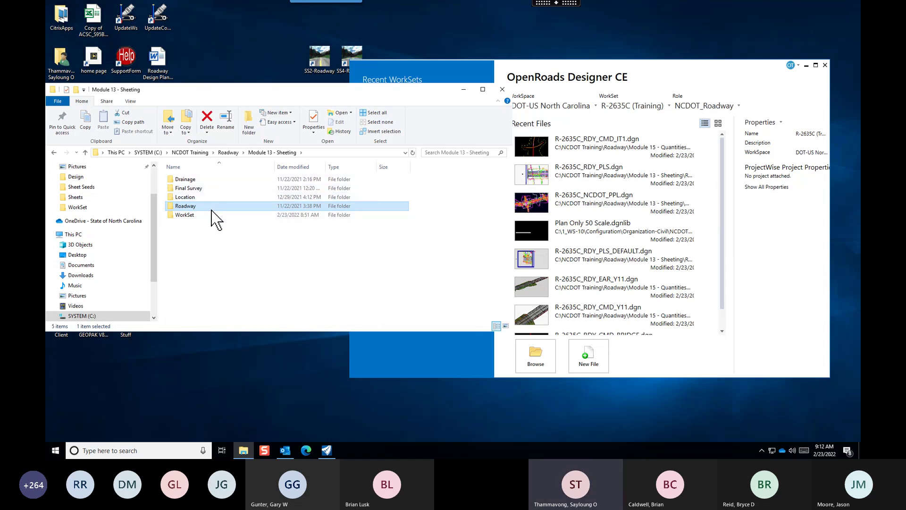
left_click(193, 216)
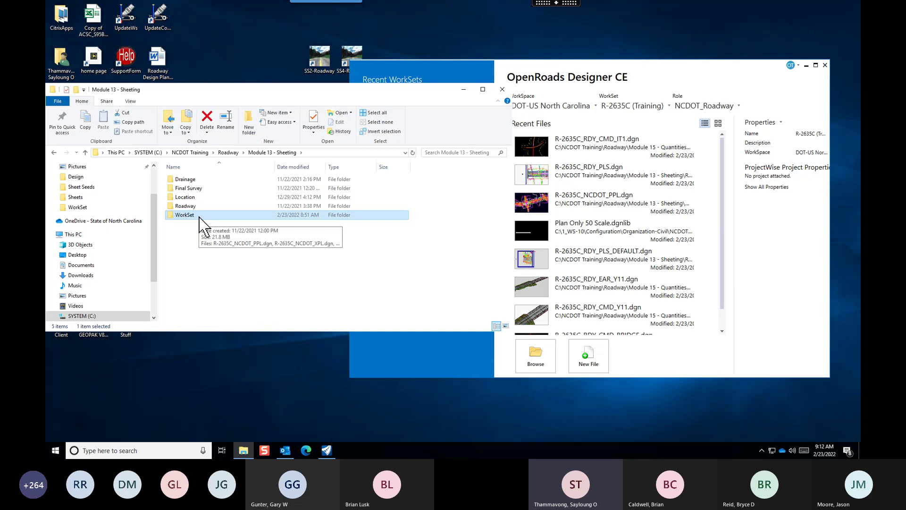
double_click(199, 217)
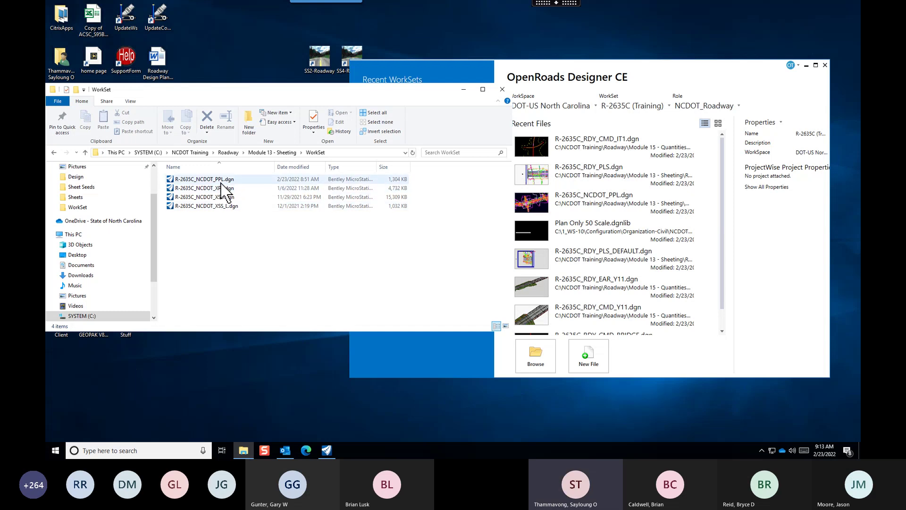
Open R-2635C_RDY_TBB.dgn from the Roadway\Sheets folder of Module 13 - Sheeting in OpenRoads Designer.
left_click(286, 153)
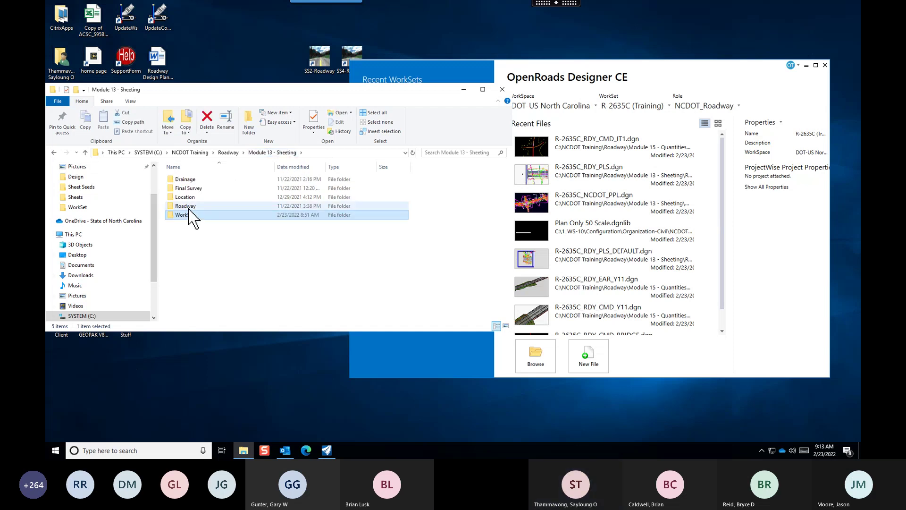
double_click(188, 206)
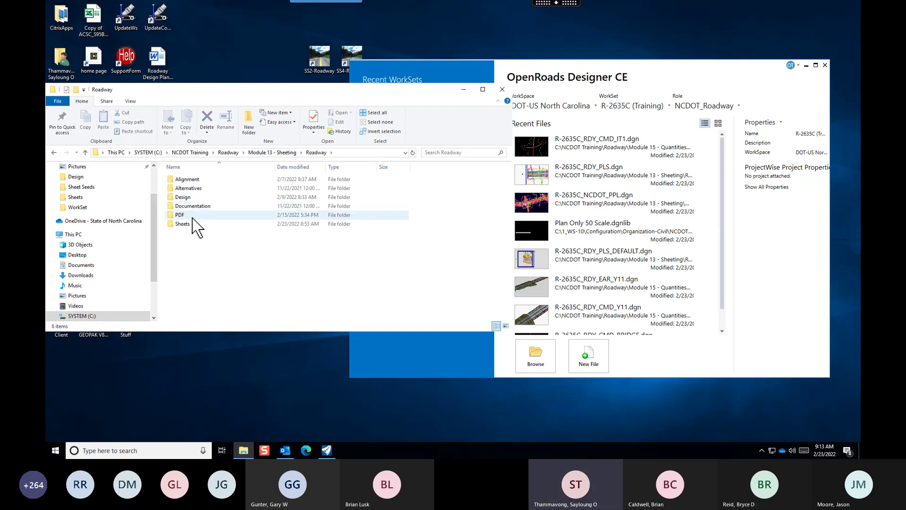
double_click(194, 224)
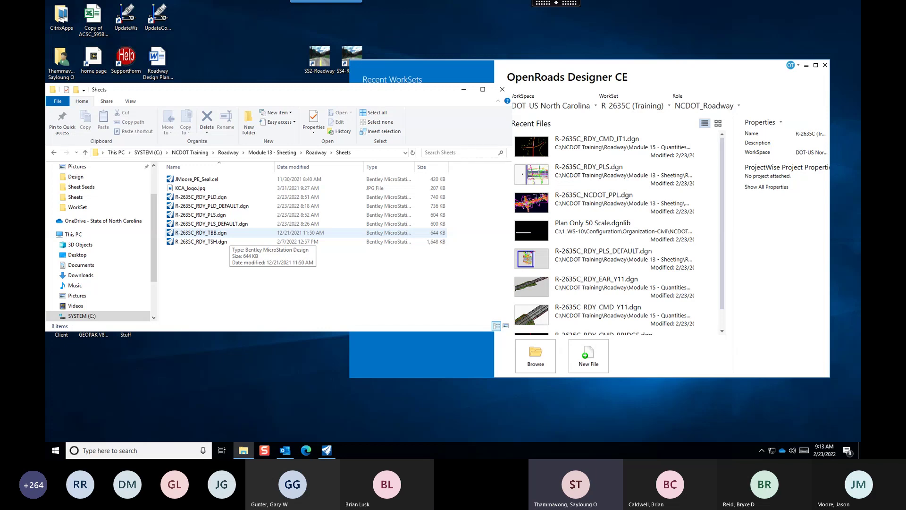
left_click(200, 232)
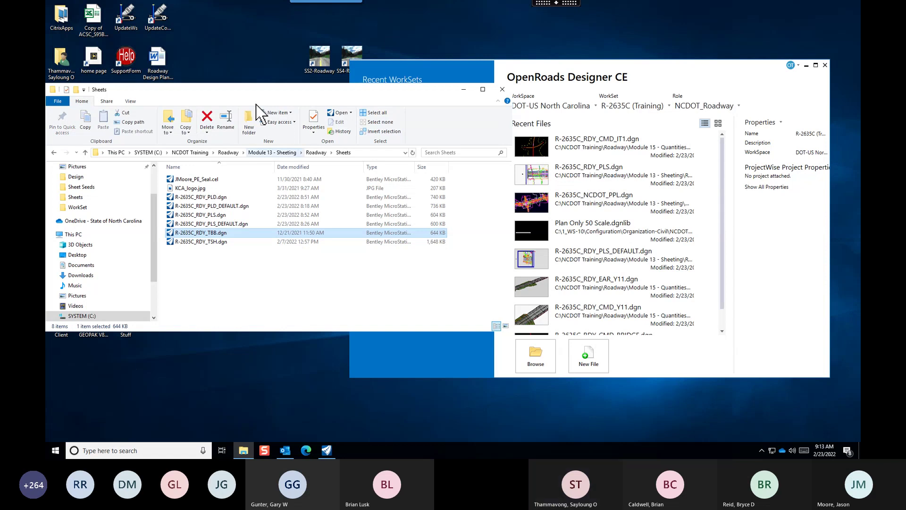
left_click_drag(275, 97, 325, 155)
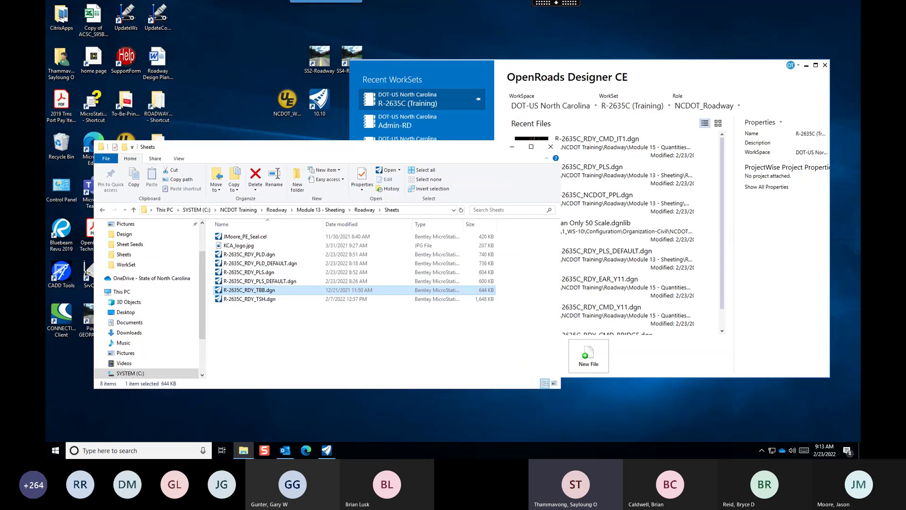
double_click(318, 107)
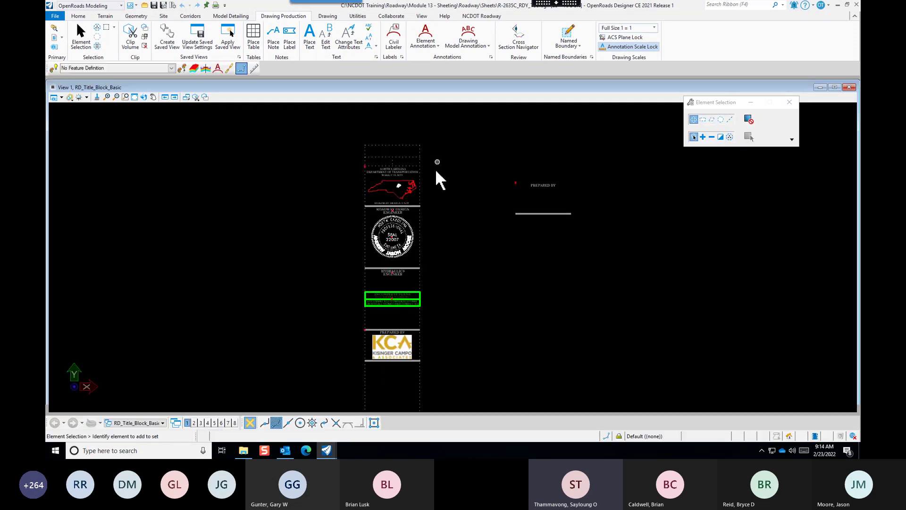
Examine the RD_Title_Block_Basic model, including its state map, engineer seal, incomplete-plans note and company logo.
scroll(370, 165, "down", 4)
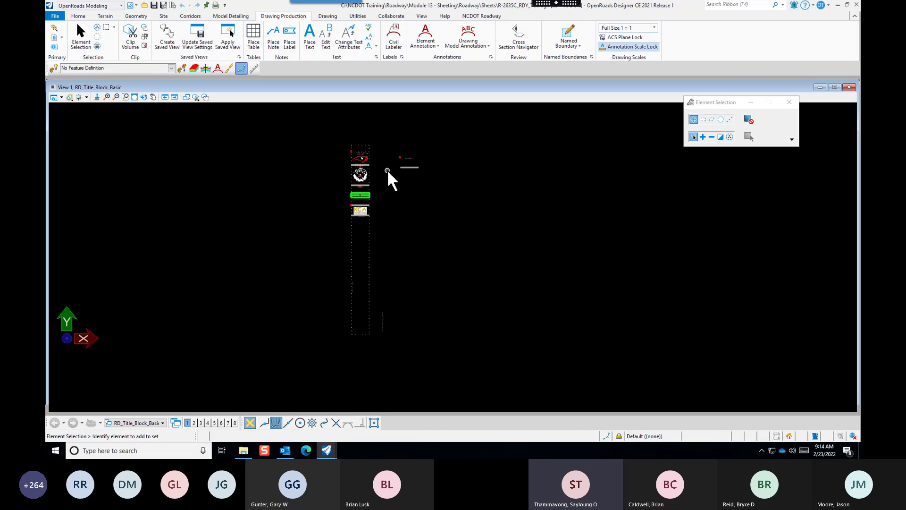
scroll(390, 172, "up", 2)
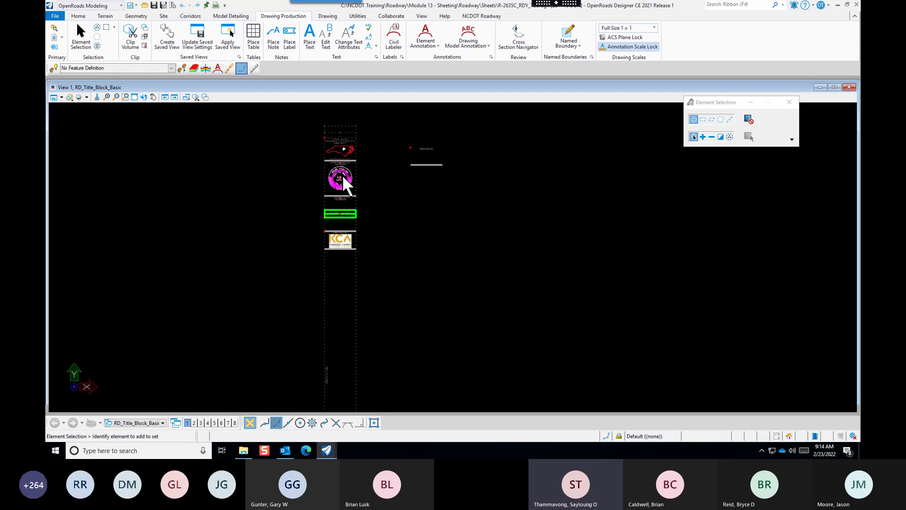
scroll(383, 247, "down", 1)
scroll(369, 210, "up", 1)
scroll(370, 215, "up", 4)
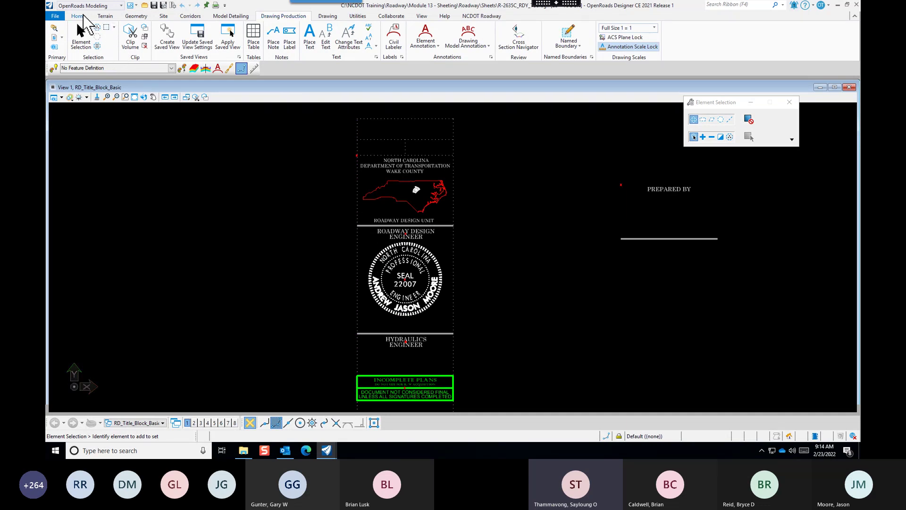
left_click(80, 16)
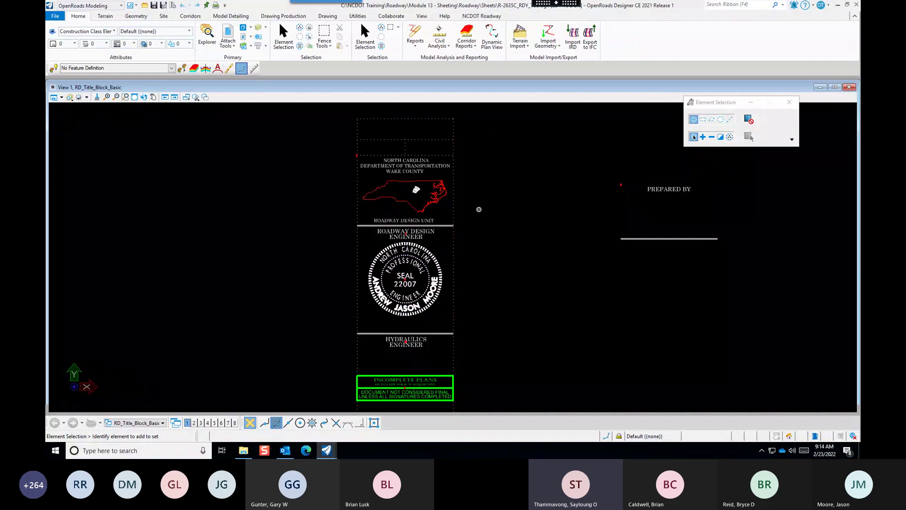
scroll(407, 175, "down", 3)
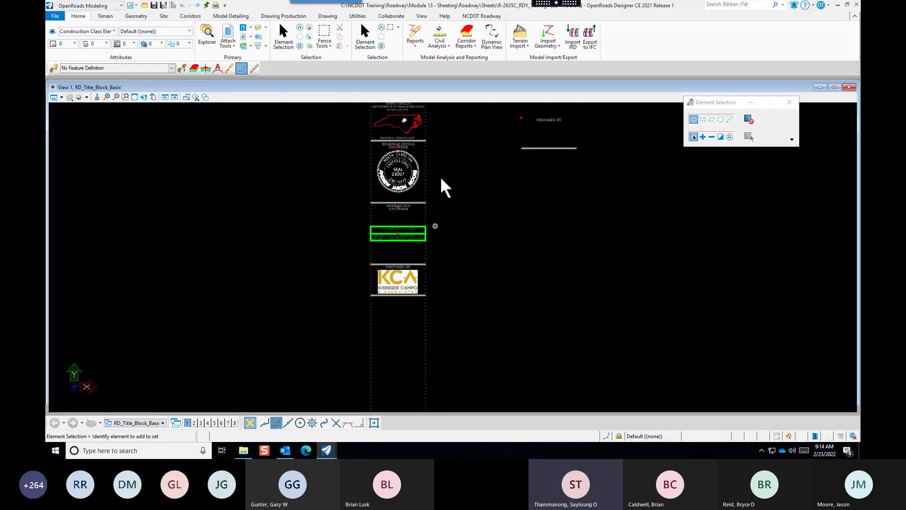
scroll(411, 184, "up", 3)
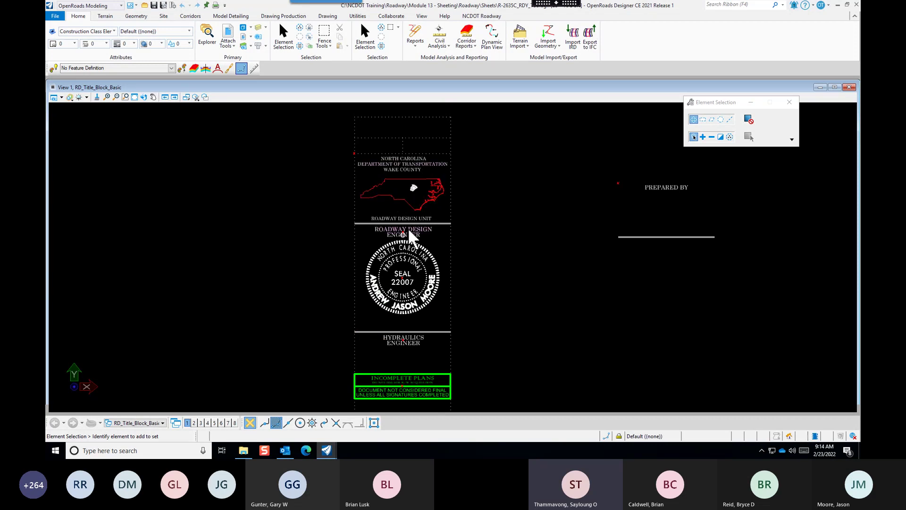
List the file's models and open RD_Title_Block_Basic_RW to view its whole title block beside the list.
left_click(243, 31)
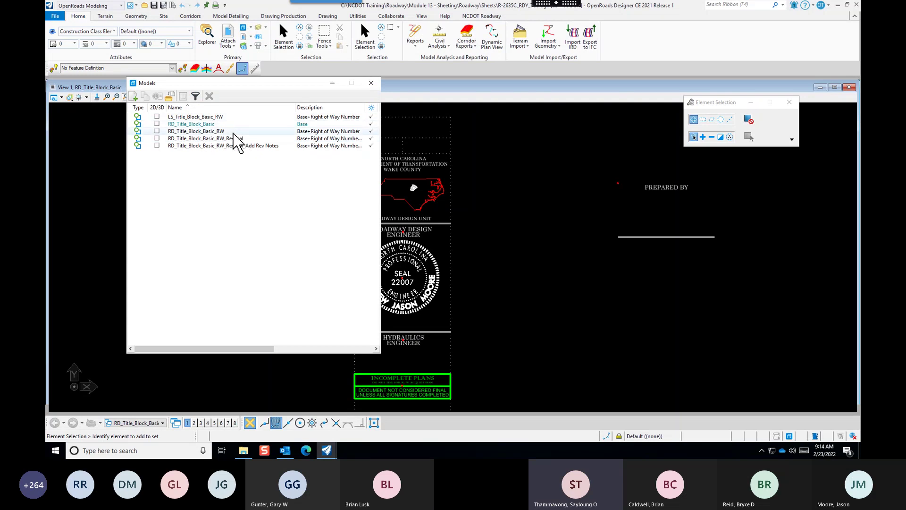
double_click(233, 132)
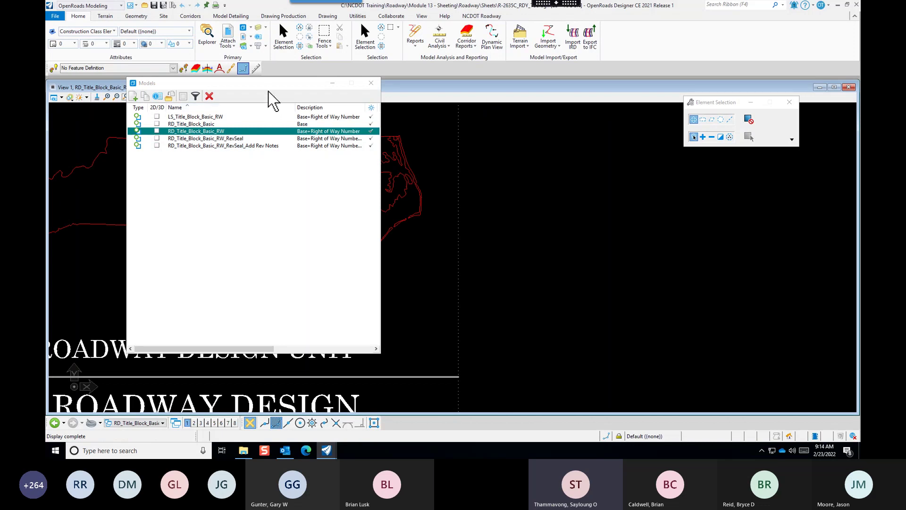
mouse_move(267, 84)
left_mouse_down()
mouse_move(582, 121)
mouse_move(575, 112)
left_mouse_up()
scroll(276, 203, "down", 10)
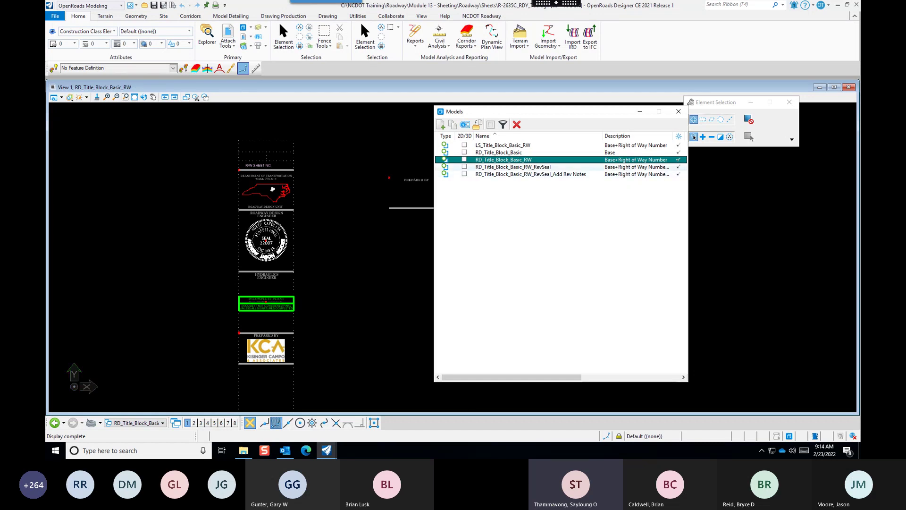
Open the RD_Title_Block_Basic_RW_RevSeal model and inspect its revision certification notes and seal blocks.
double_click(513, 167)
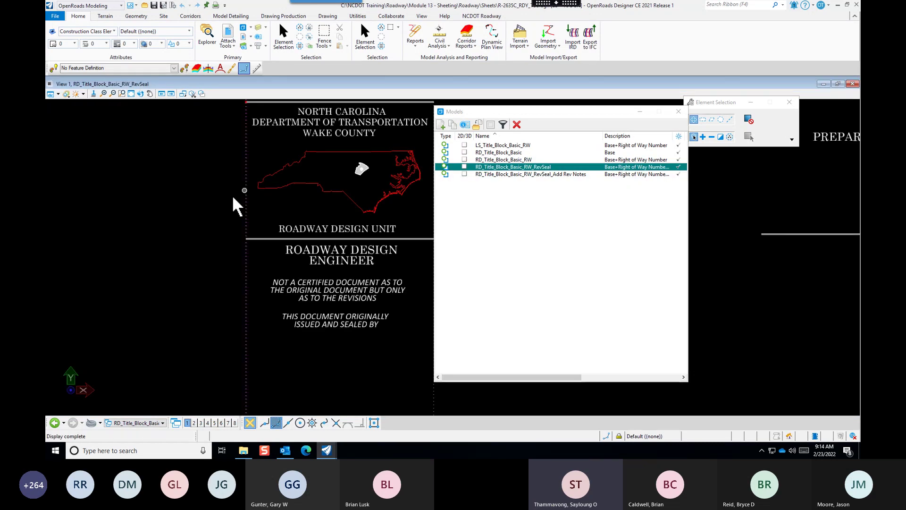
scroll(245, 190, "down", 5)
scroll(245, 238, "up", 3)
scroll(245, 237, "up", 2)
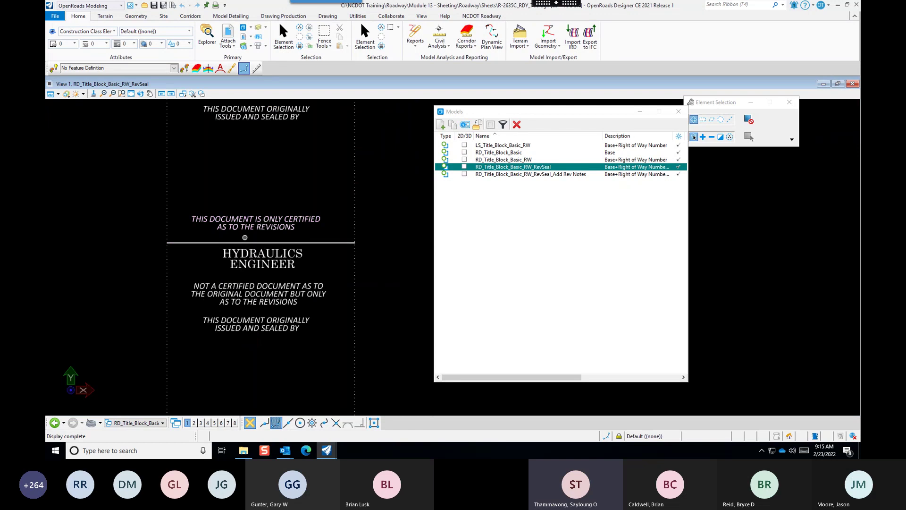
scroll(245, 237, "down", 2)
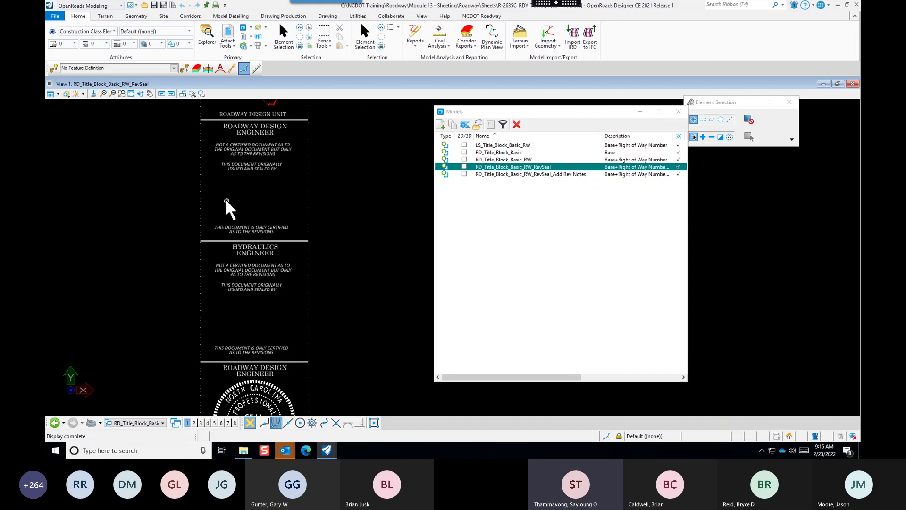
scroll(228, 208, "down", 4)
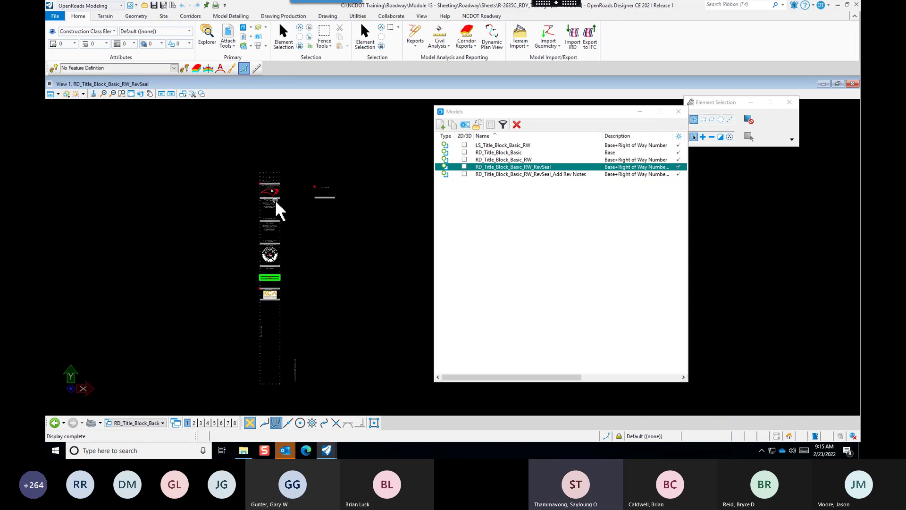
scroll(264, 269, "up", 3)
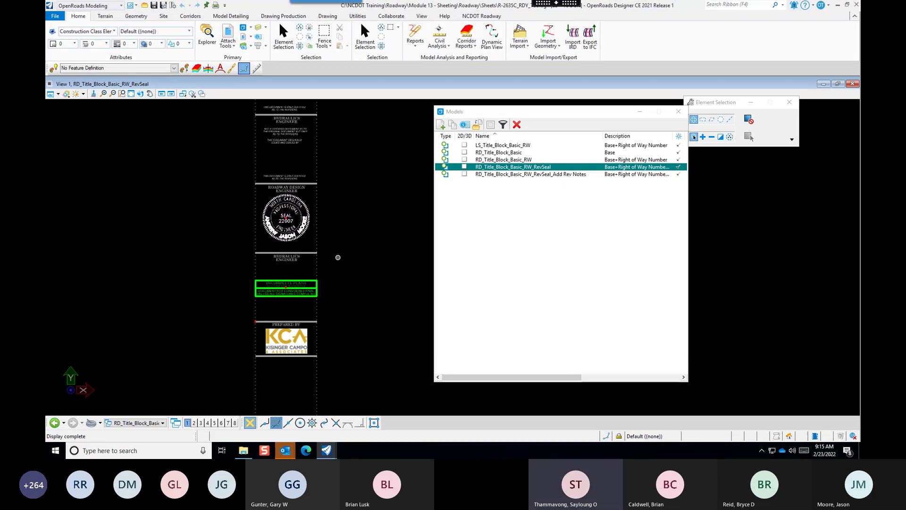
Return to the RD_Title_Block_Basic_RW model and review its title block layout.
double_click(510, 152)
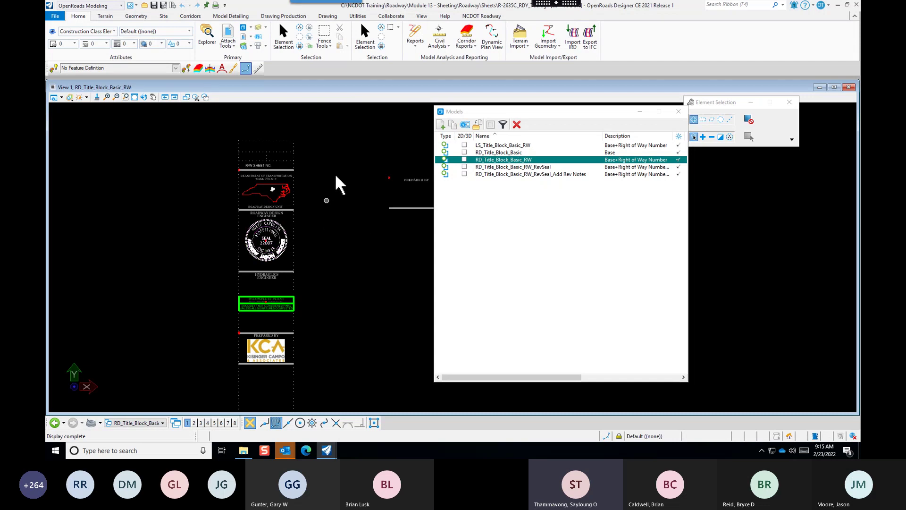
scroll(324, 200, "down", 5)
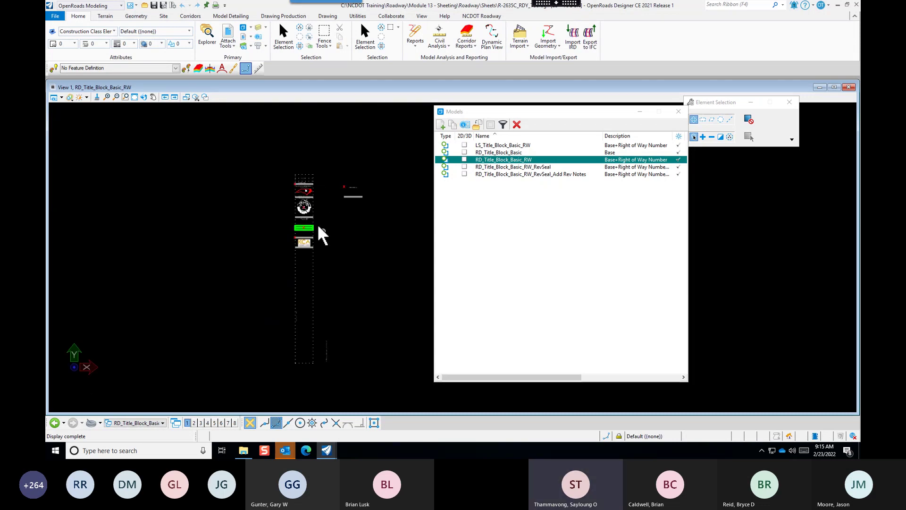
scroll(319, 228, "up", 5)
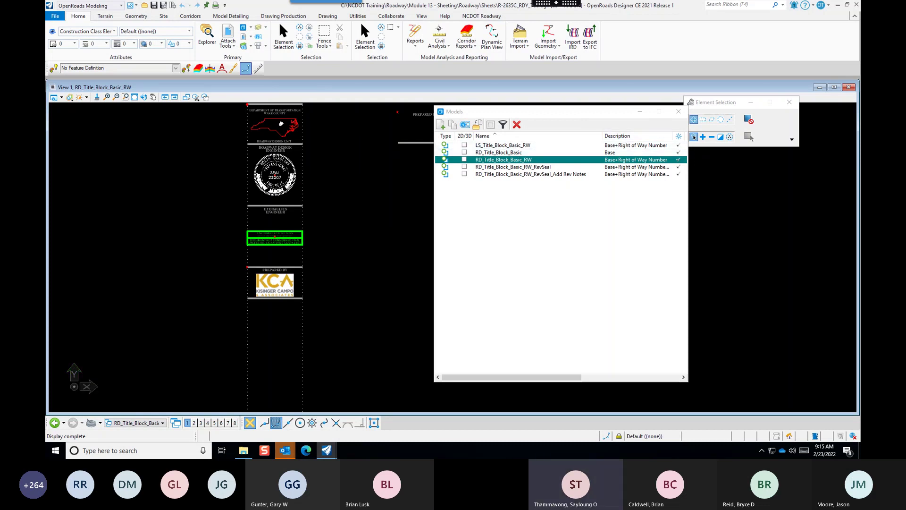
Close the models list and the title block file, and dismiss the overdue meeting reminder.
left_click(678, 112)
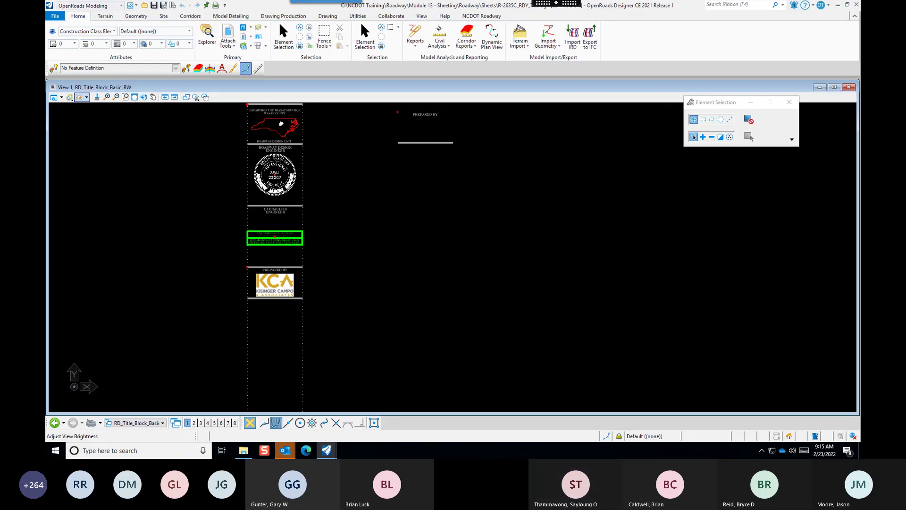
left_click(856, 4)
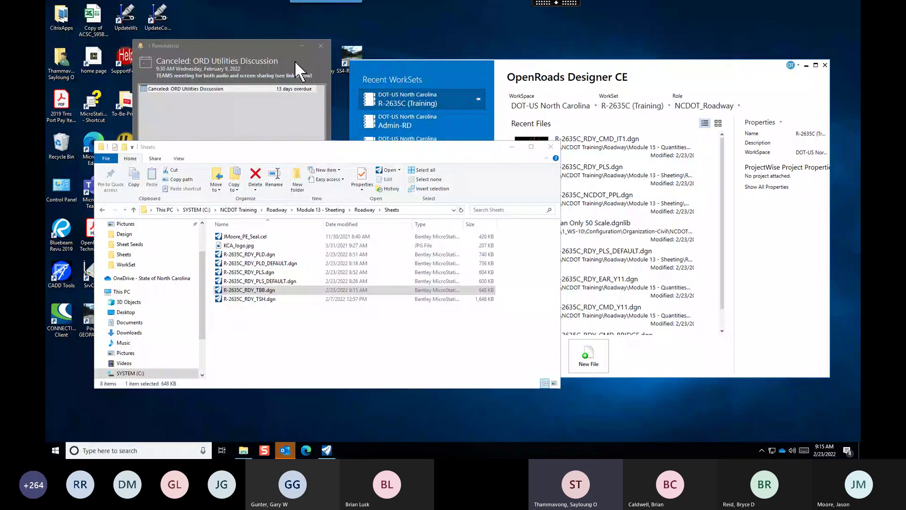
left_click(320, 46)
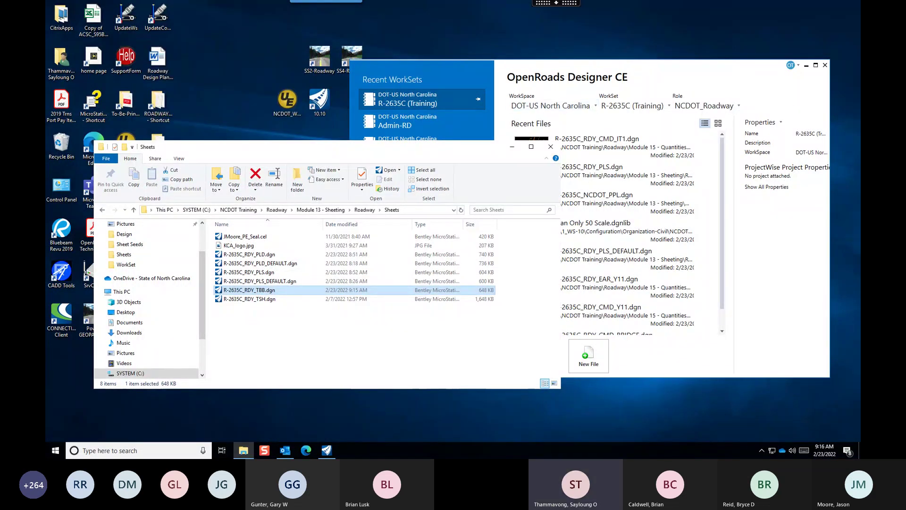
Browse in File Explorer to the sheet seeds folder C:\1_WS-10\Configuration\Organization-Civil\NCDOT\Dgnlib\Sheet Seeds.
left_click_drag(512, 74, 480, 65)
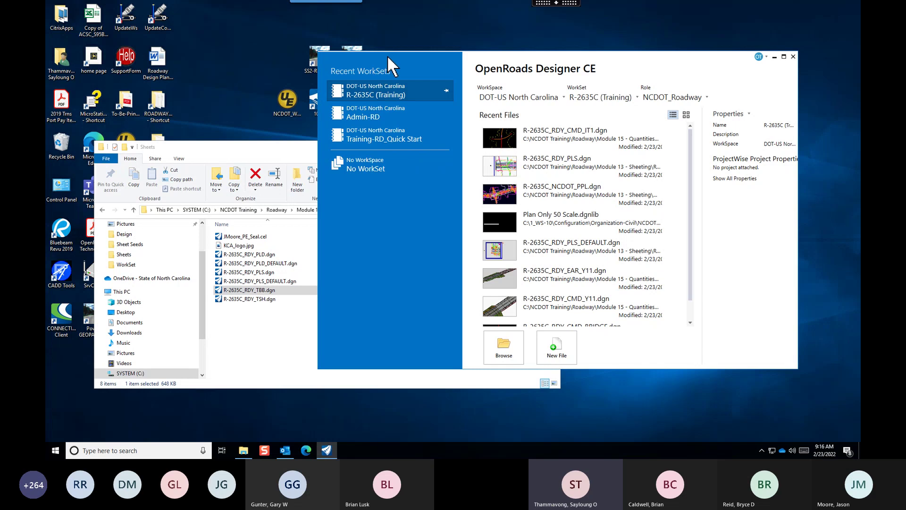
left_click_drag(389, 61, 587, 123)
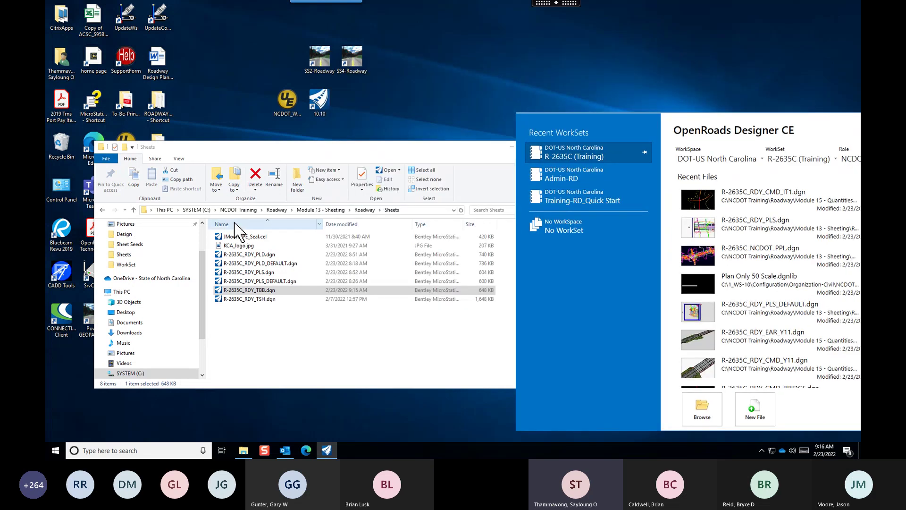
left_click(211, 217)
left_click(208, 210)
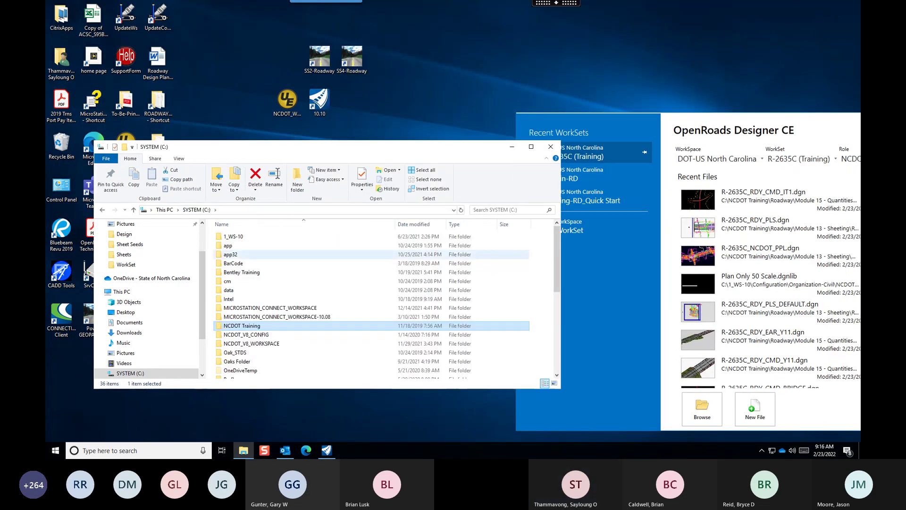
double_click(236, 236)
double_click(236, 237)
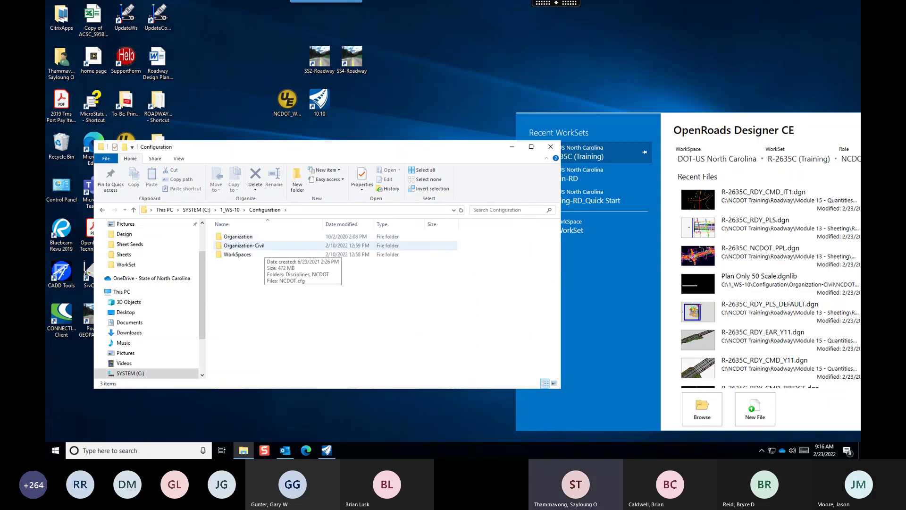
double_click(259, 247)
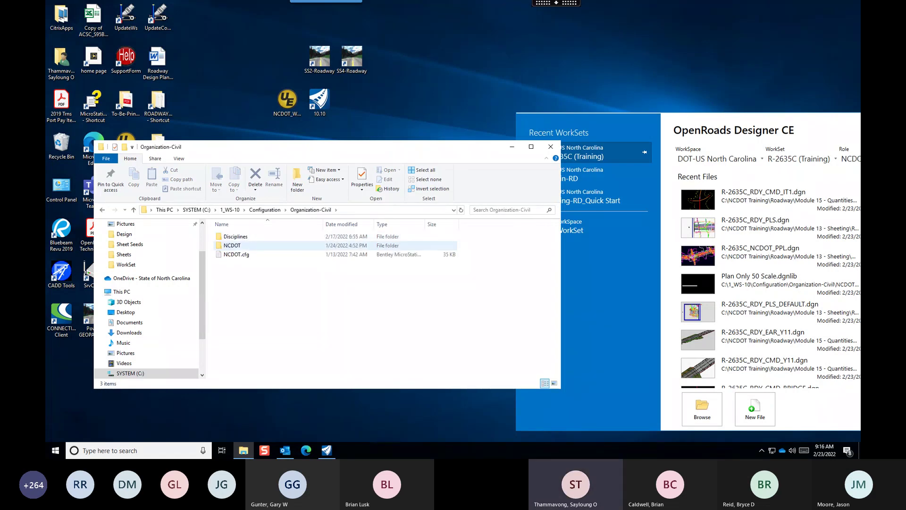
double_click(232, 245)
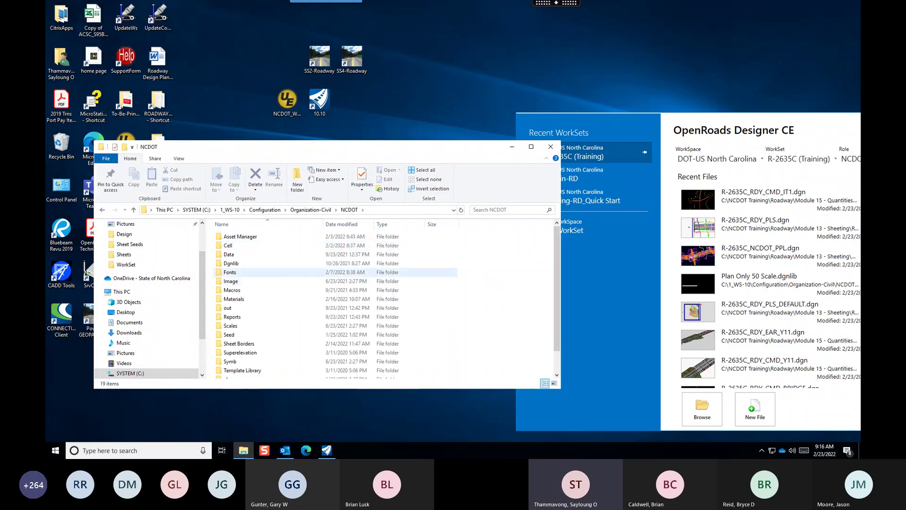
double_click(231, 262)
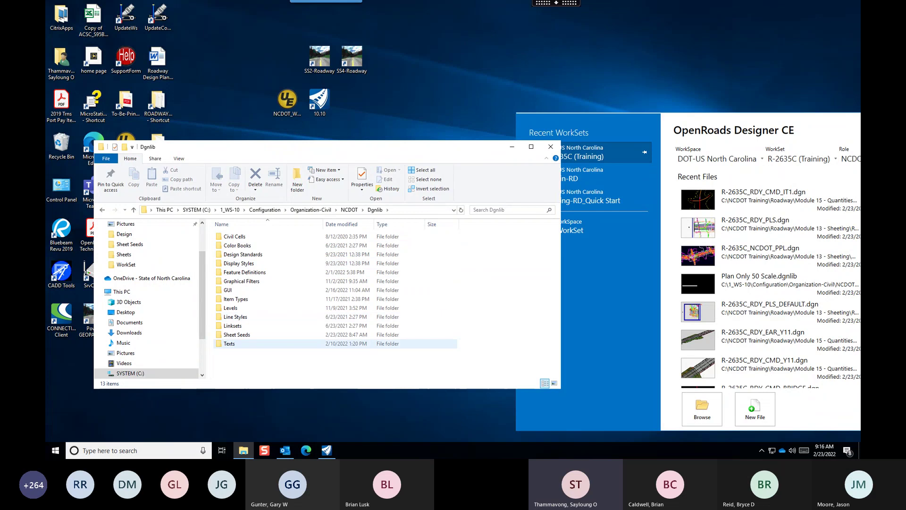
left_click(236, 335)
double_click(237, 334)
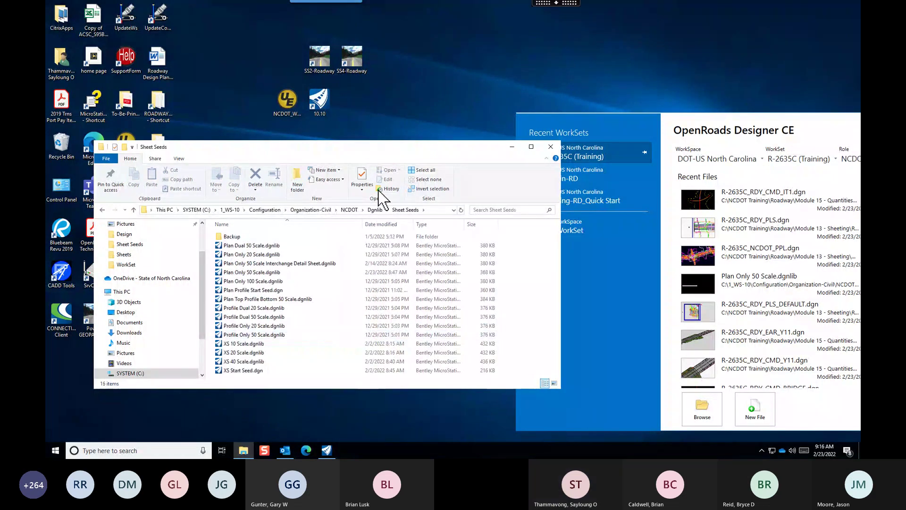
left_click_drag(372, 149, 443, 153)
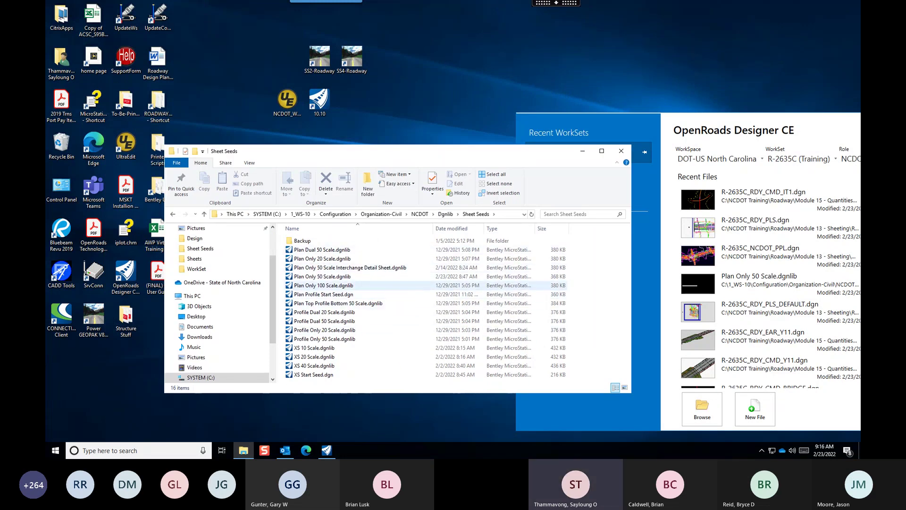
Open Plan Only 50 Scale.dgnlib in OpenRoads Designer and show its PLN_S- sheet views to inspect the title block.
left_click(371, 277)
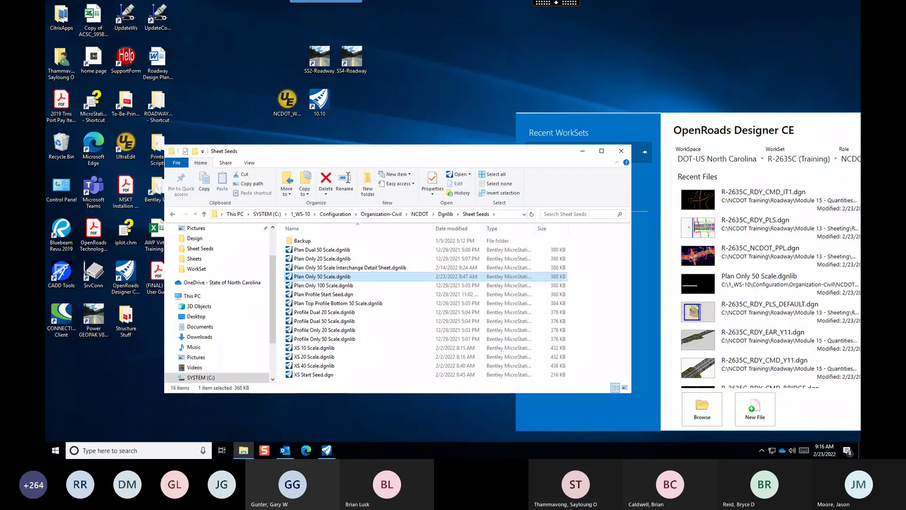
double_click(329, 106)
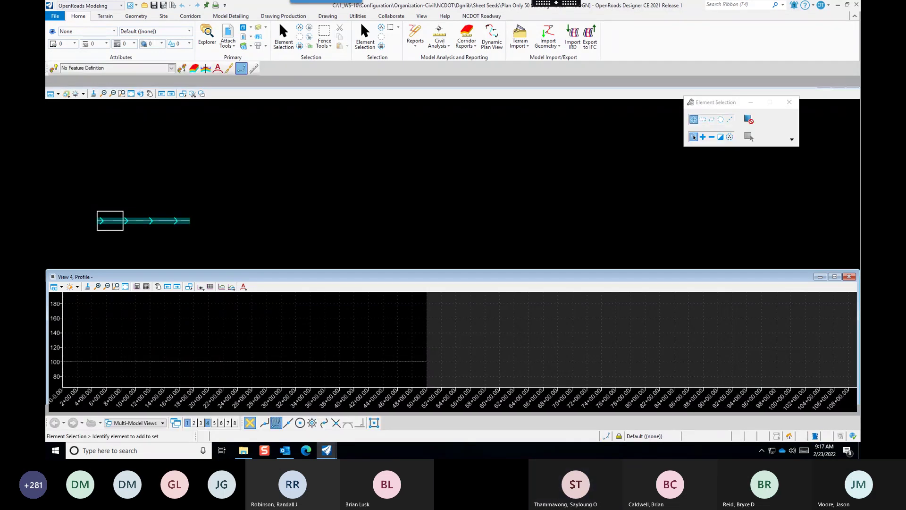
left_click(137, 422)
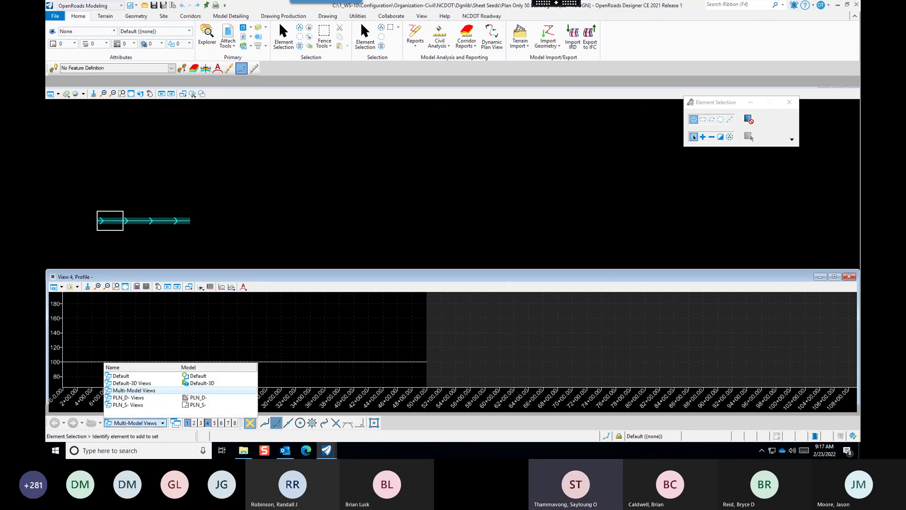
left_click(127, 404)
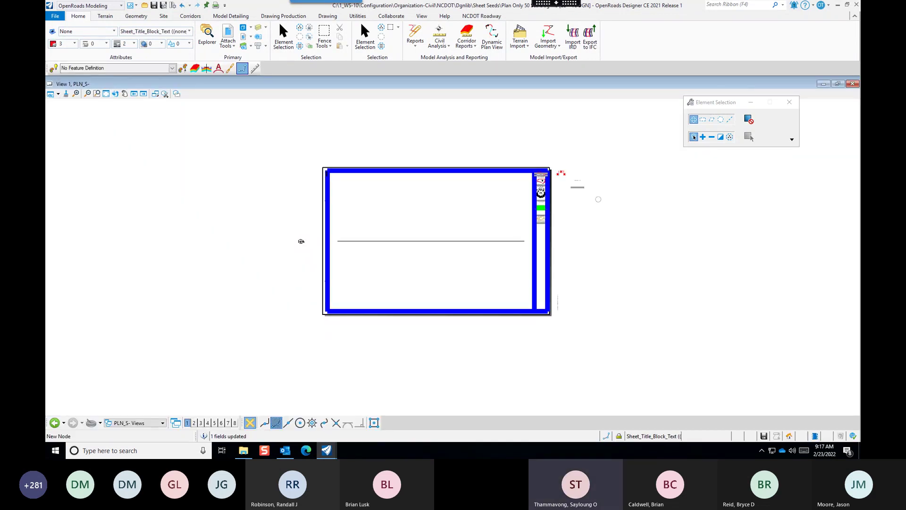
scroll(578, 192, "up", 4)
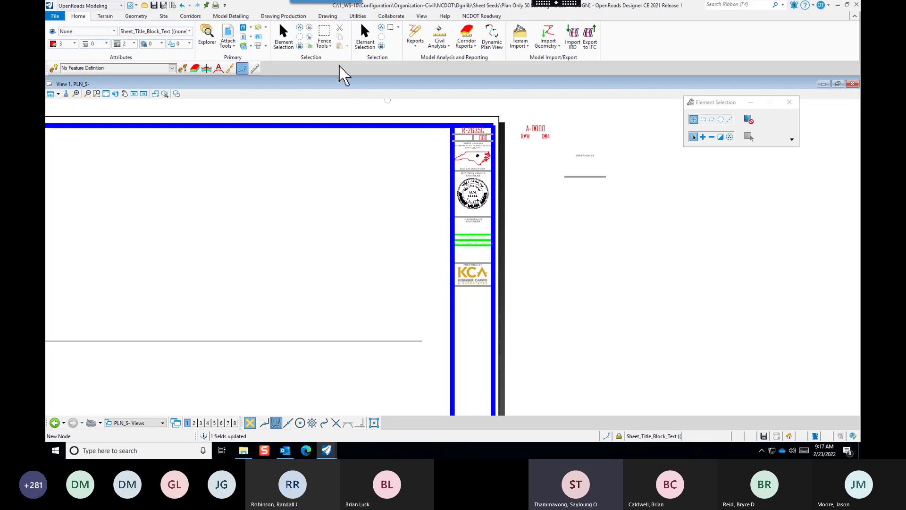
Check the sheet model's references, highlighting the R-2635C_RDY_TBB.dgn title block attachment, and close the reference list.
left_click(228, 33)
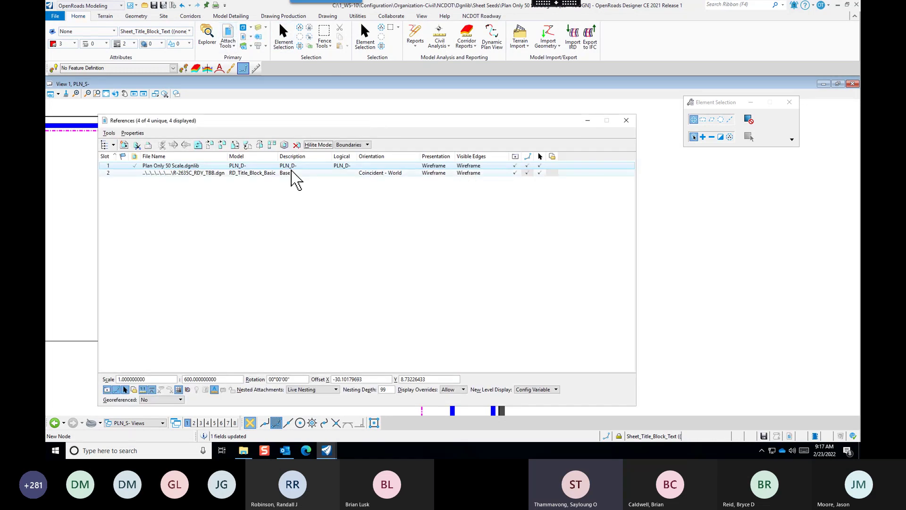
left_click(283, 173)
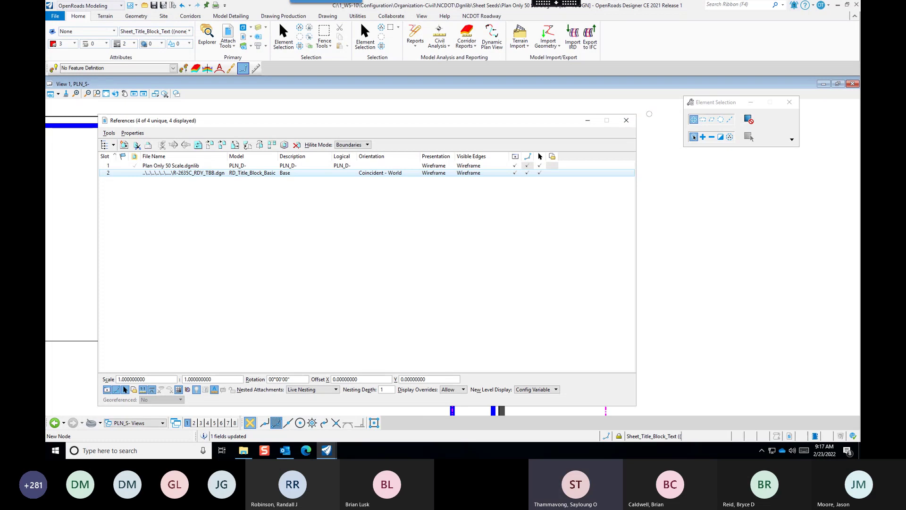
left_click(626, 120)
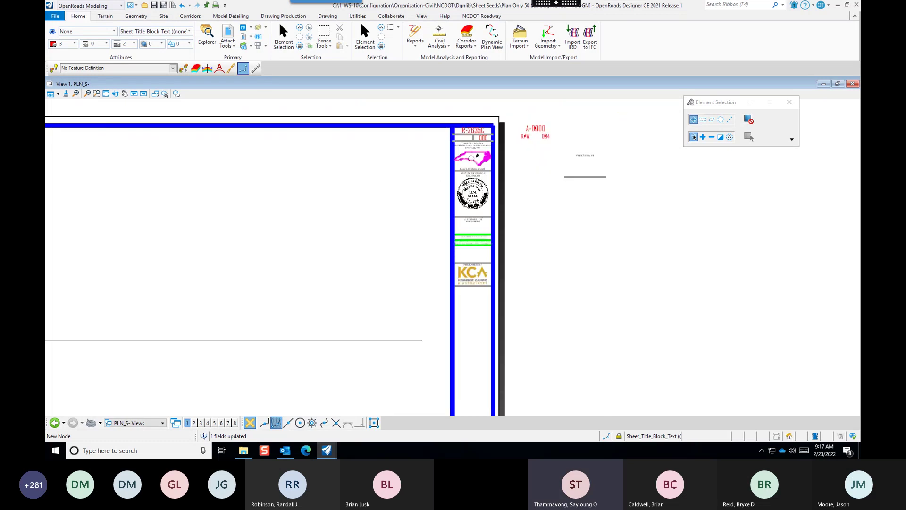
Return the sheet seed file to Multi-Model Views and save its settings.
scroll(371, 185, "down", 5)
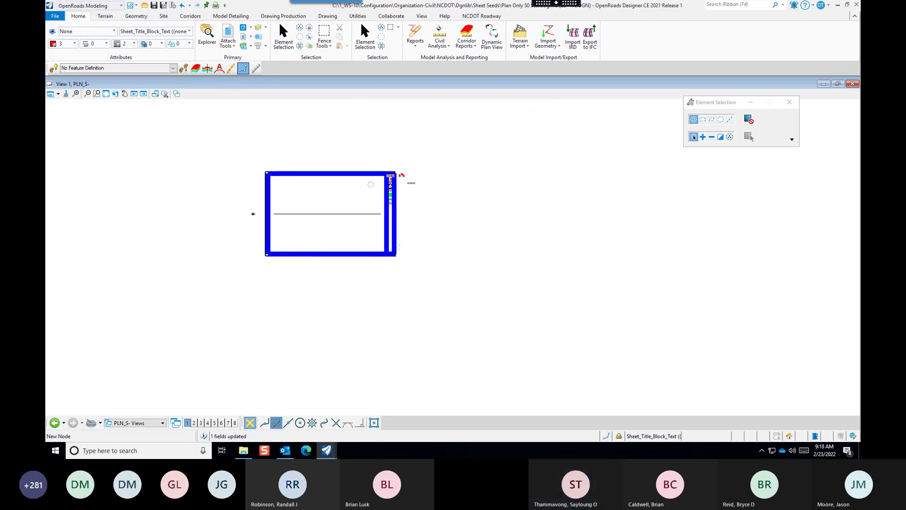
left_click(137, 422)
key("Up")
key("Up")
key("Return")
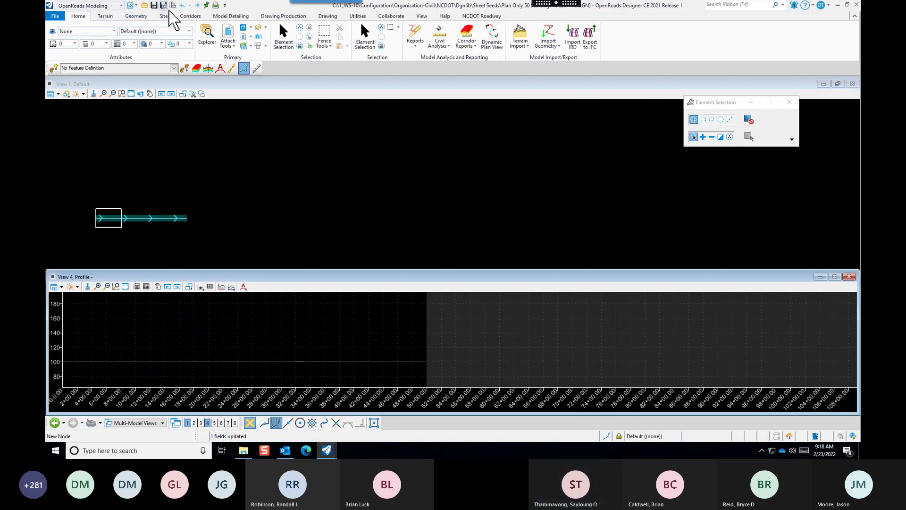
left_click(164, 6)
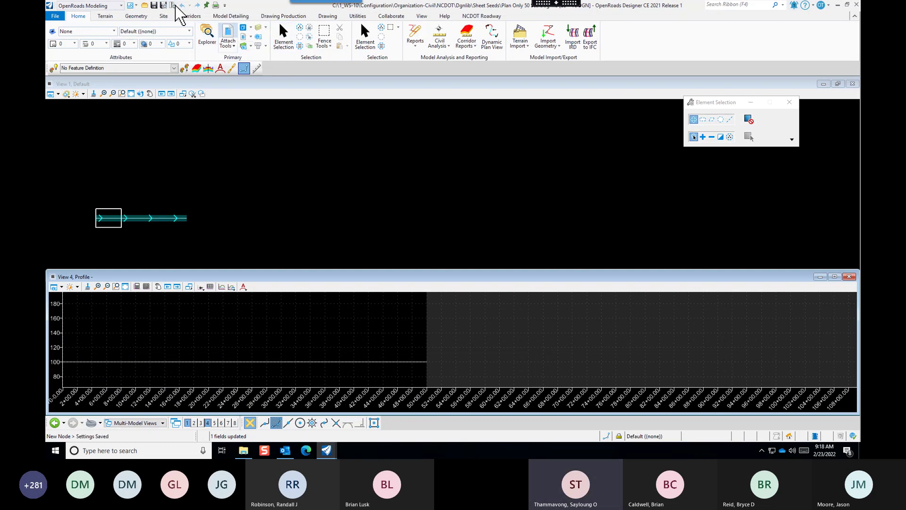
Open R-2635C_NCDOT_PPL.dgn from the NCDOT Training\Roadway\Module 13 - Sheeting\WorkSet folder.
left_click(145, 7)
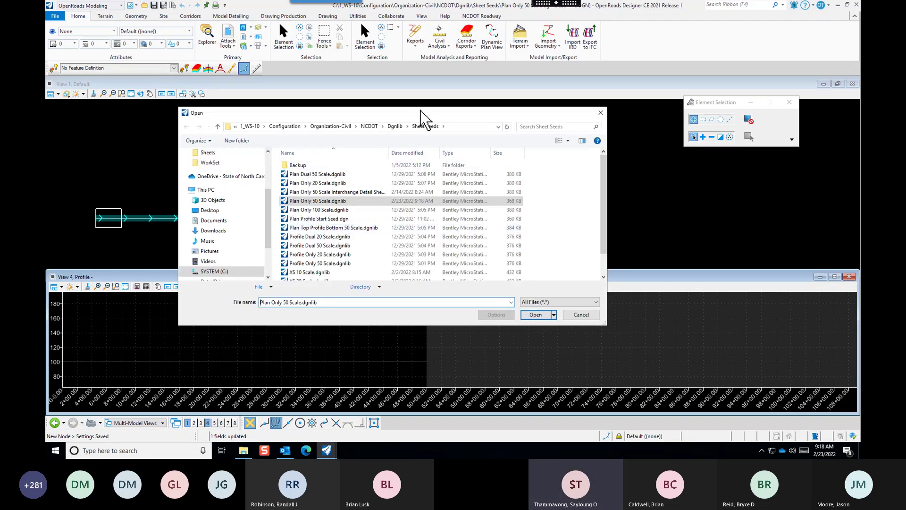
left_click(400, 127)
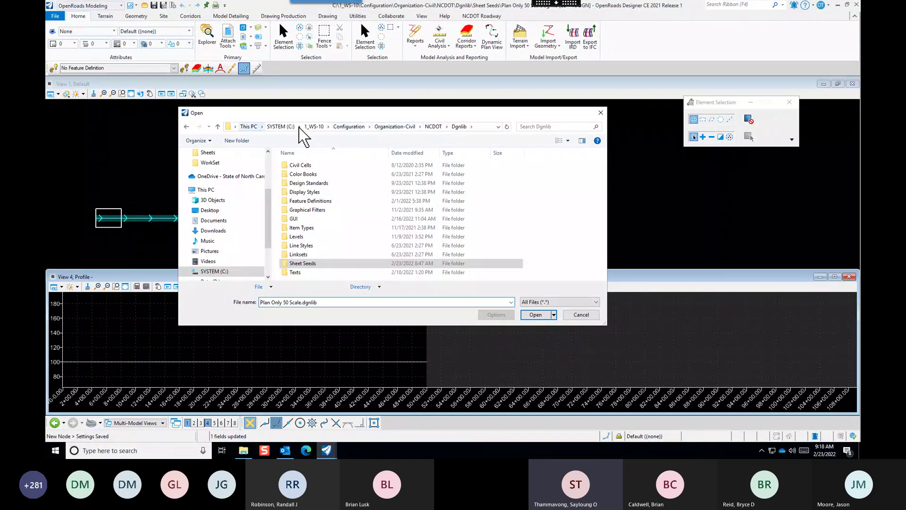
left_click(285, 127)
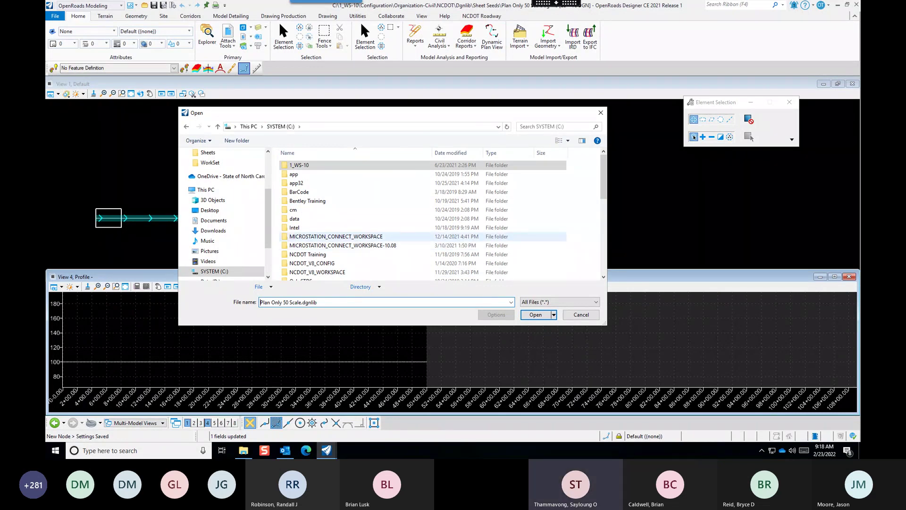
double_click(311, 255)
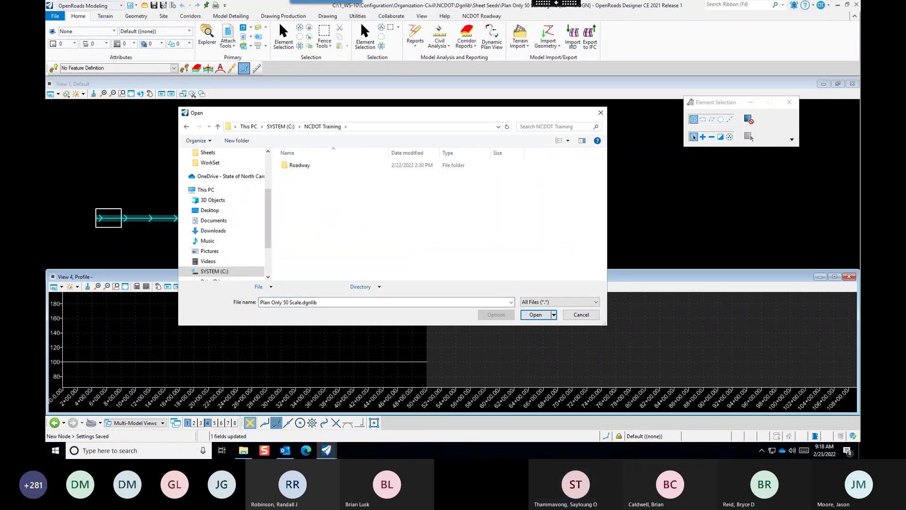
left_click(325, 166)
double_click(325, 166)
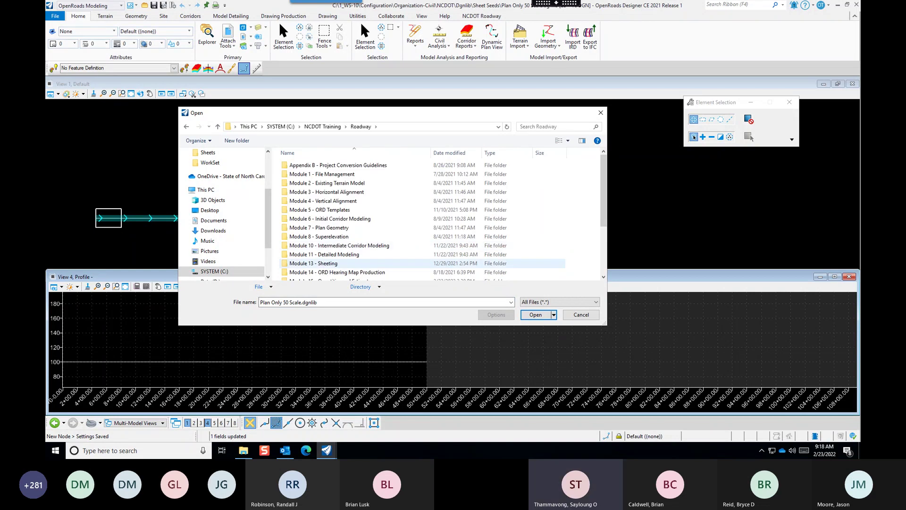
double_click(321, 263)
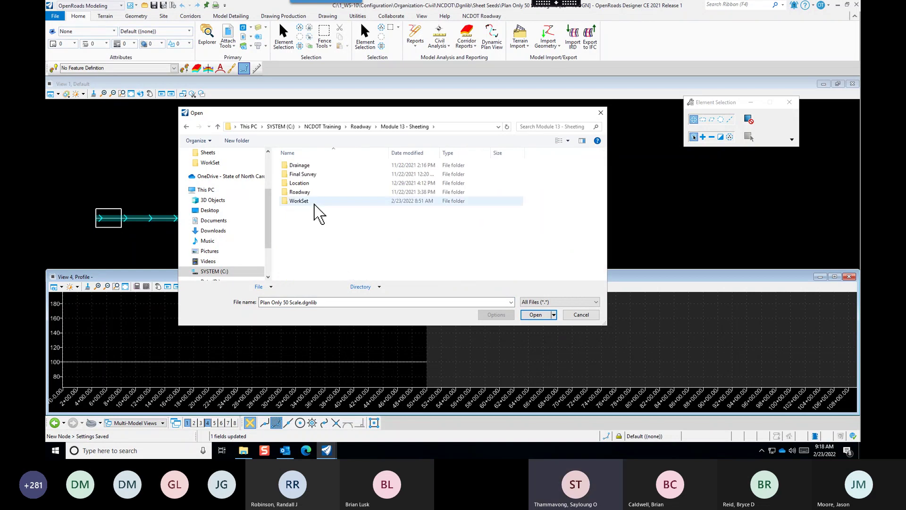
double_click(314, 203)
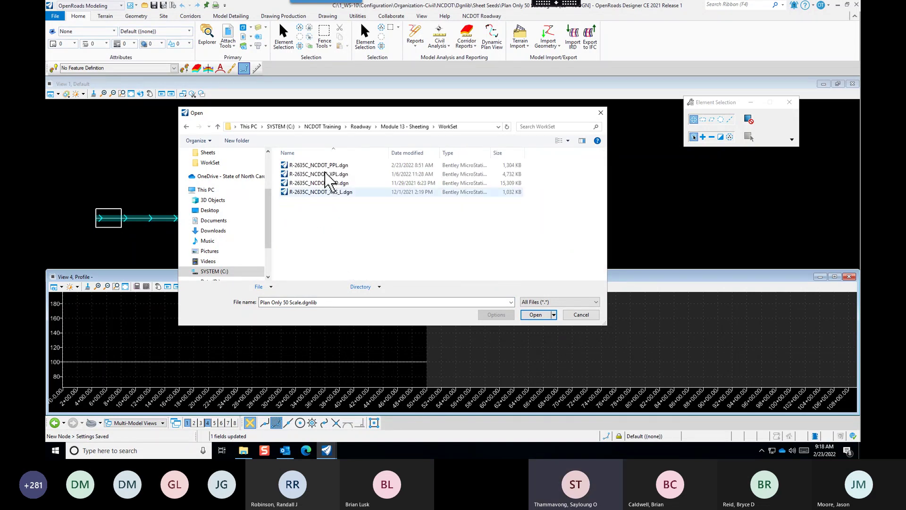
left_click(326, 165)
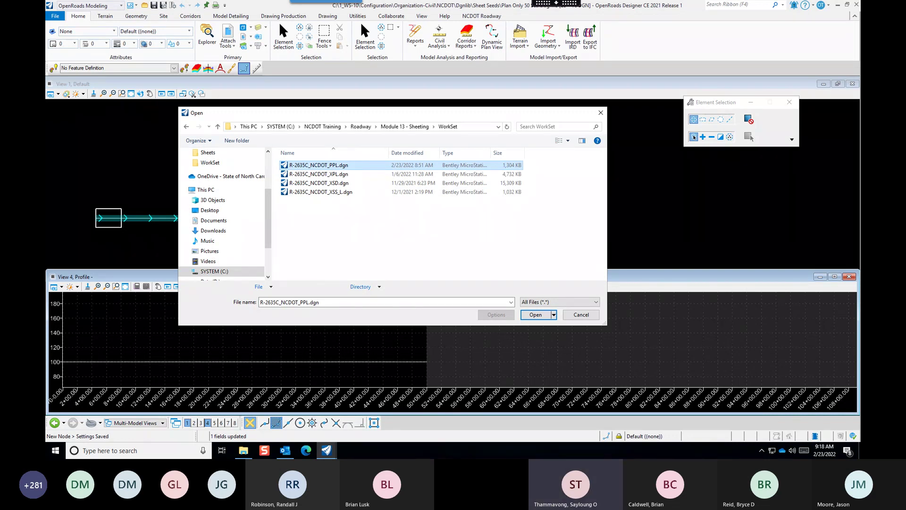
key("Return")
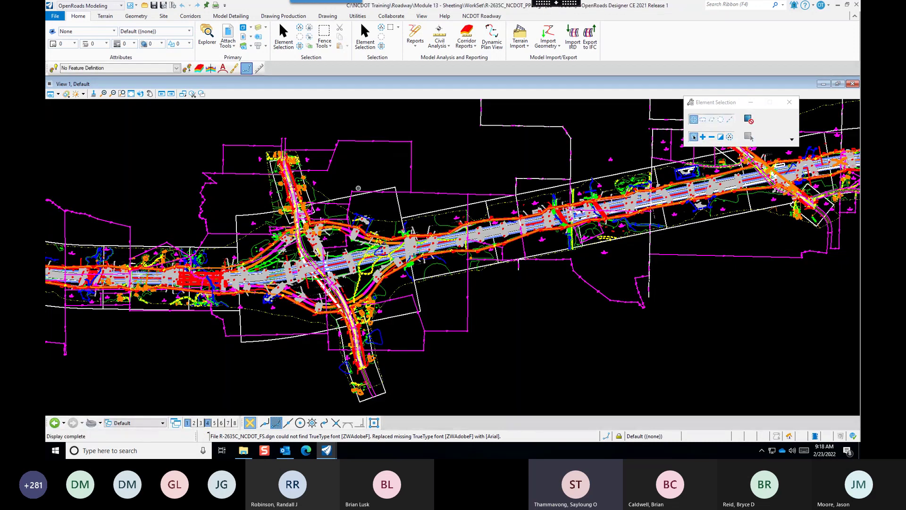
Examine the full project corridor in plan, including its interchanges and crossing roads.
scroll(521, 300, "down", 5)
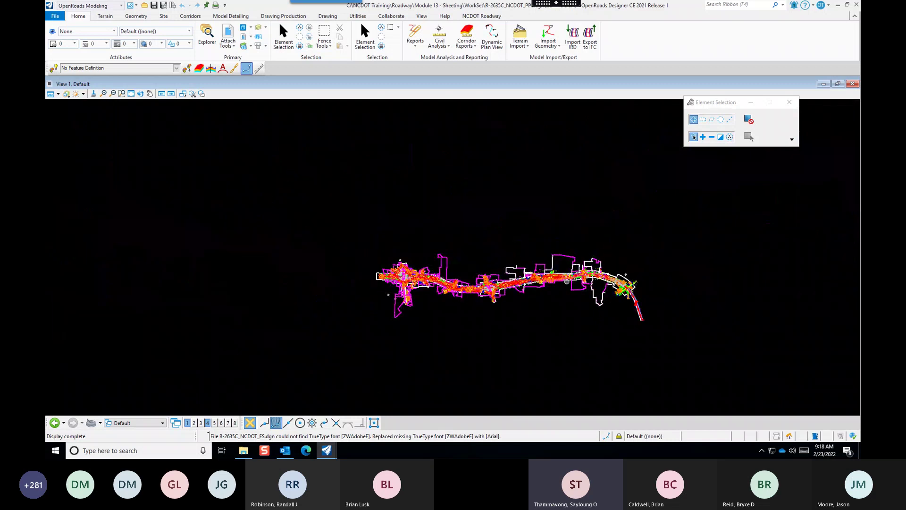
scroll(545, 281, "up", 2)
scroll(333, 283, "up", 2)
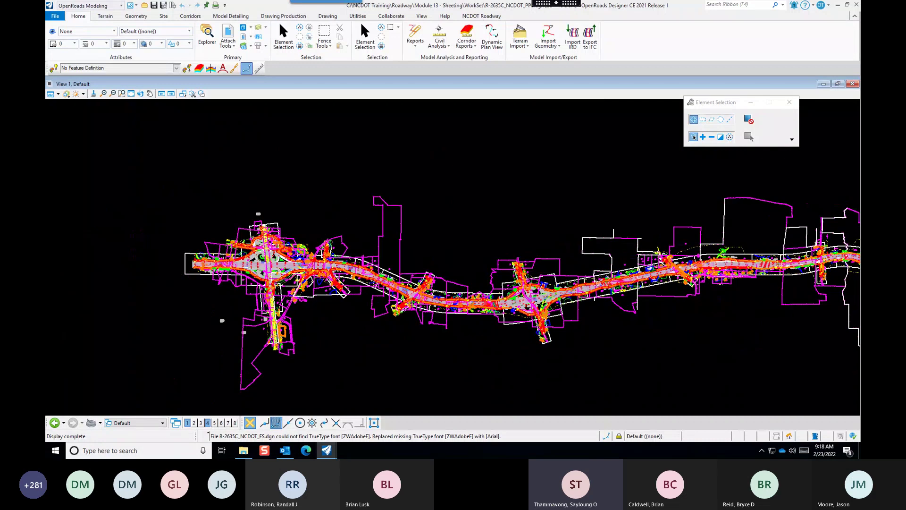
scroll(269, 283, "down", 2)
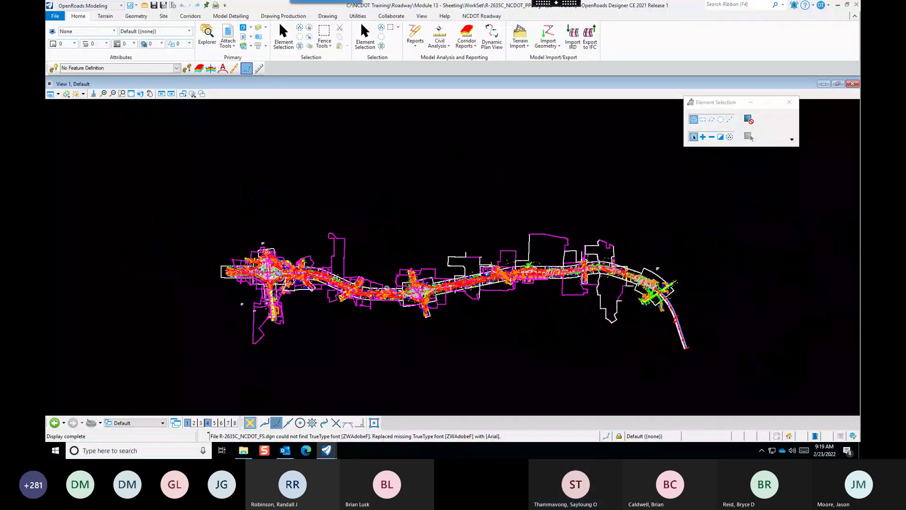
scroll(338, 273, "up", 4)
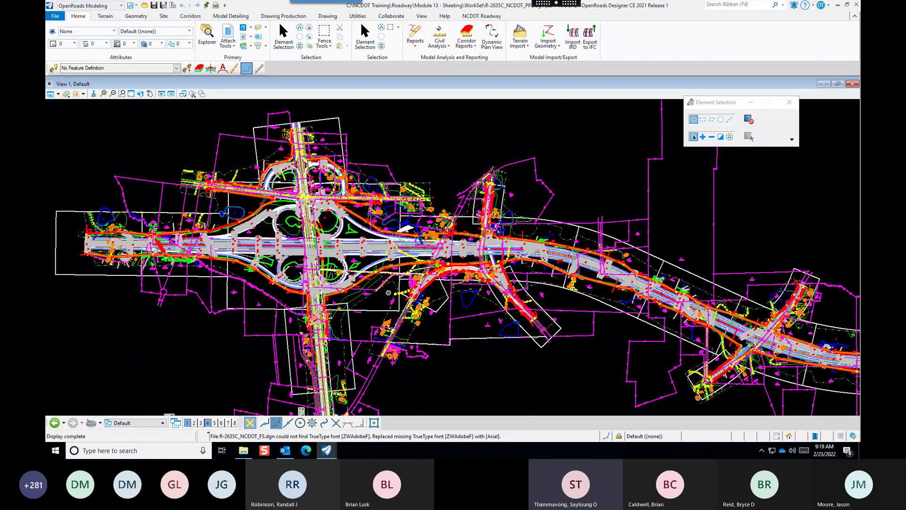
scroll(394, 311, "down", 5)
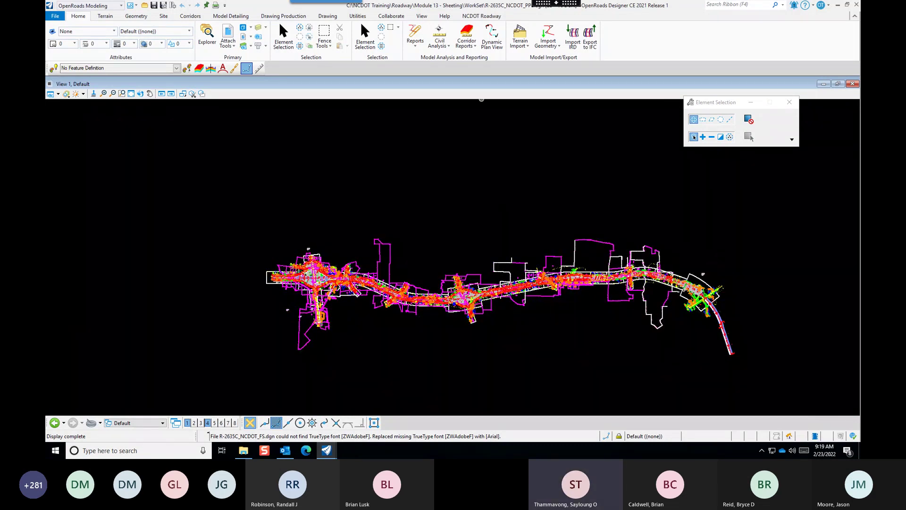
Review the drawing seeds offered for placing civil plan named boundaries, and close the placement tool without placing any.
left_click(284, 16)
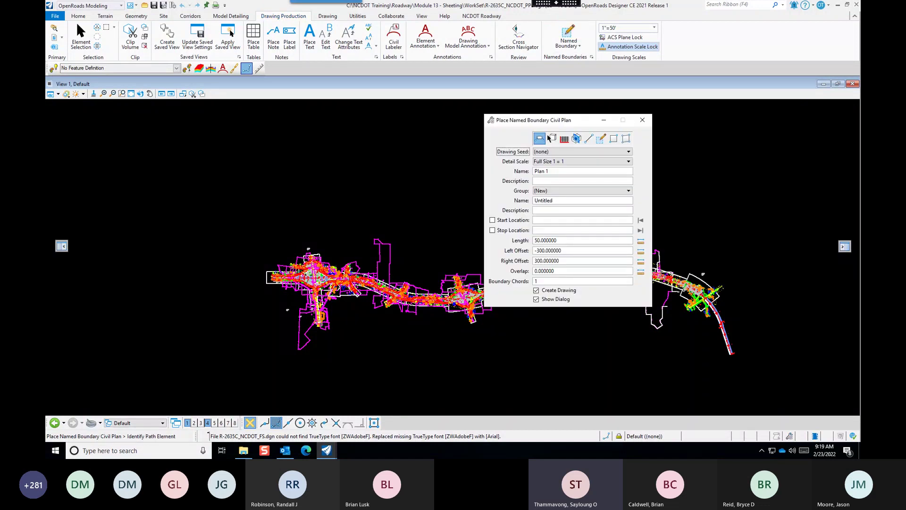
left_click_drag(689, 101, 497, 117)
left_click(583, 149)
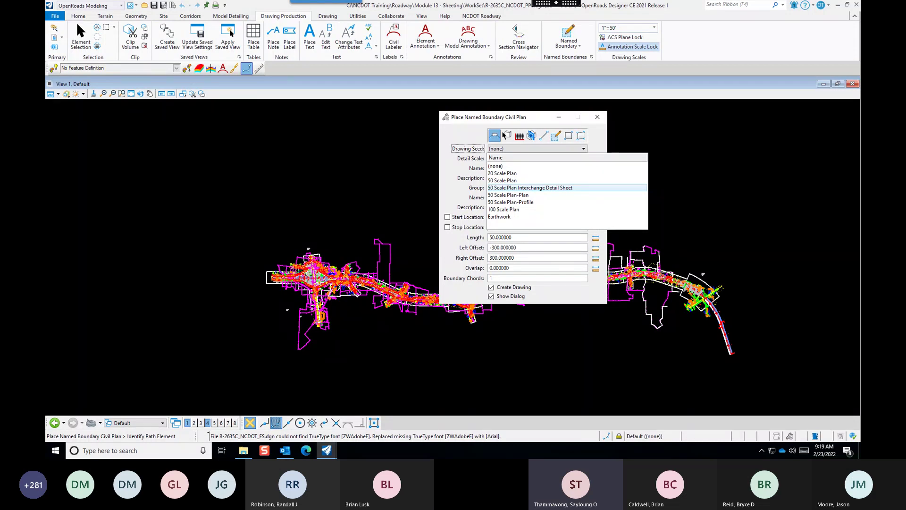
key("Down")
key("Down")
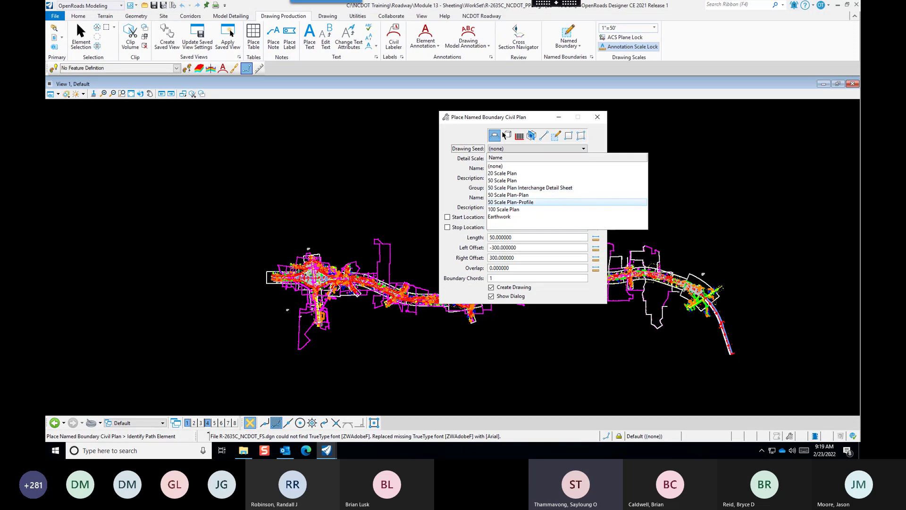
key("Down")
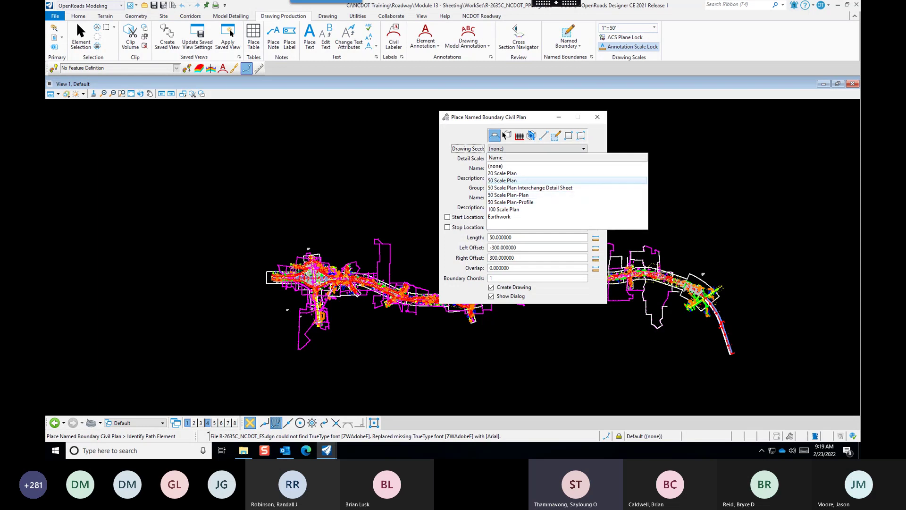
key("Down")
key("Down")
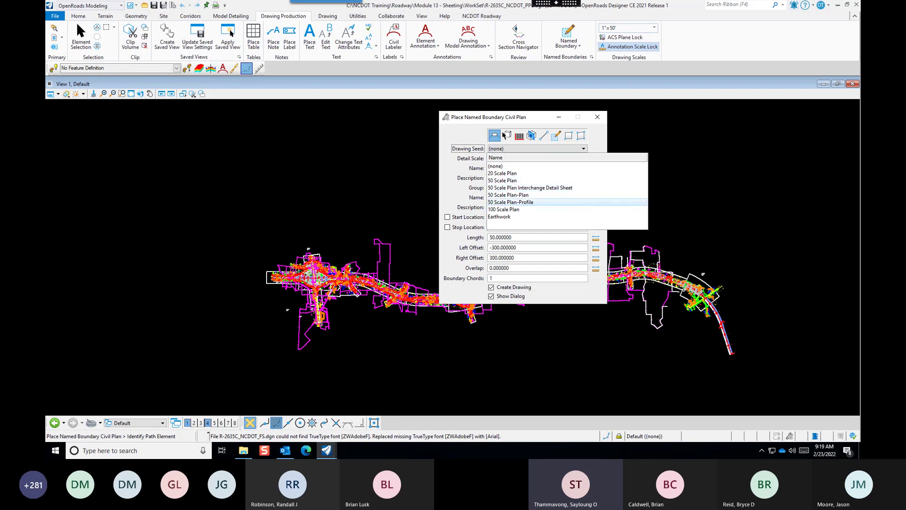
key("Down")
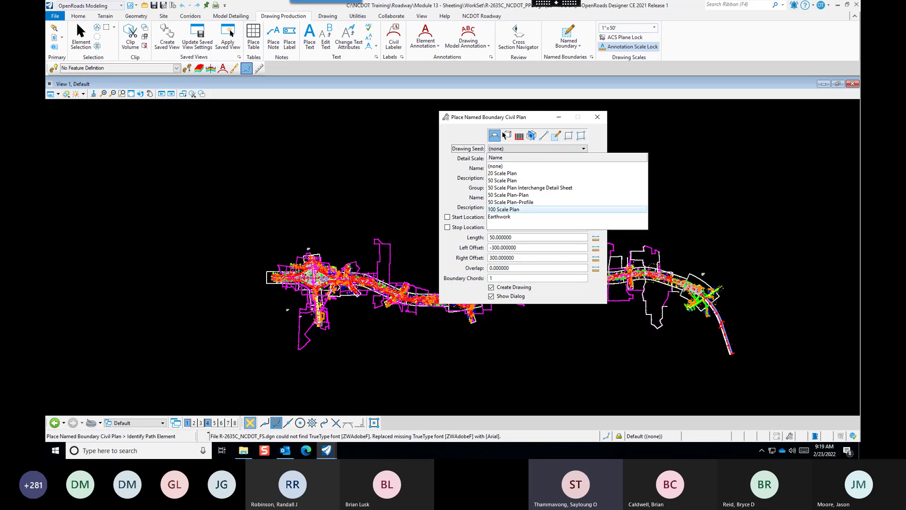
key("Up")
key("Up")
key("Up")
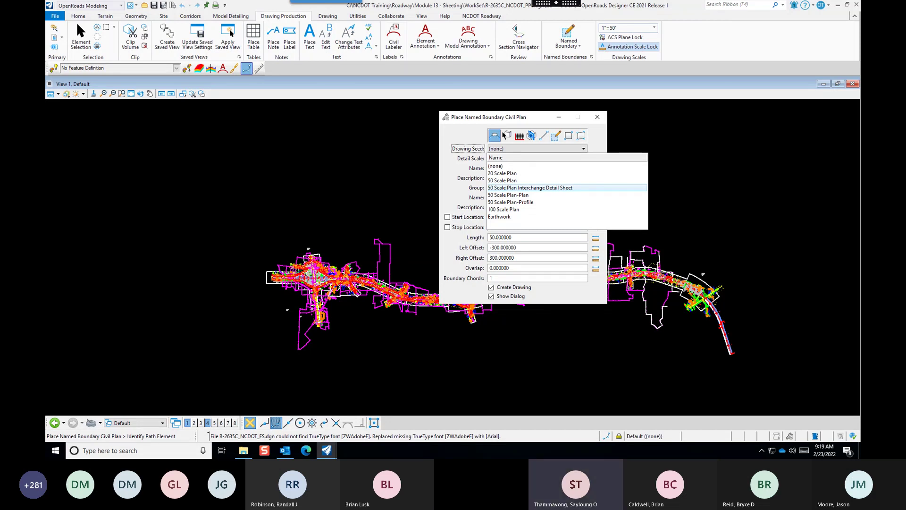
key("Escape")
scroll(337, 281, "up", 4)
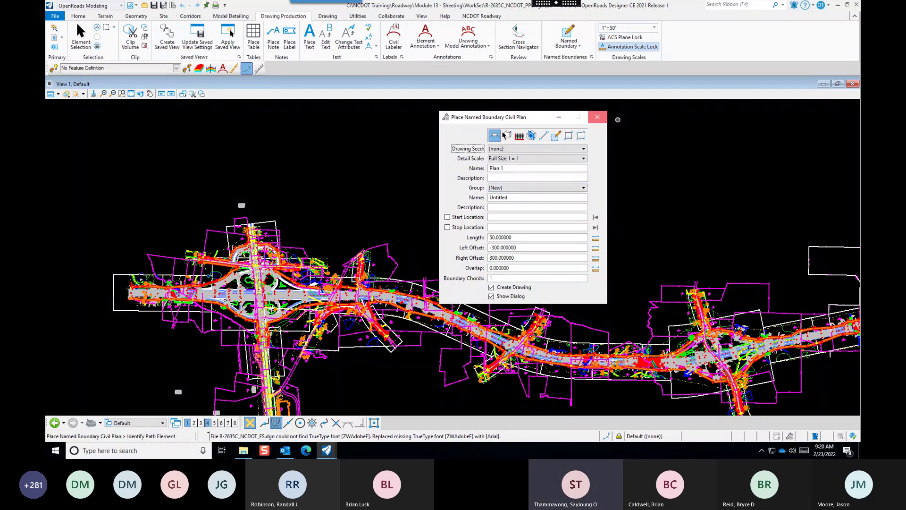
left_click(597, 117)
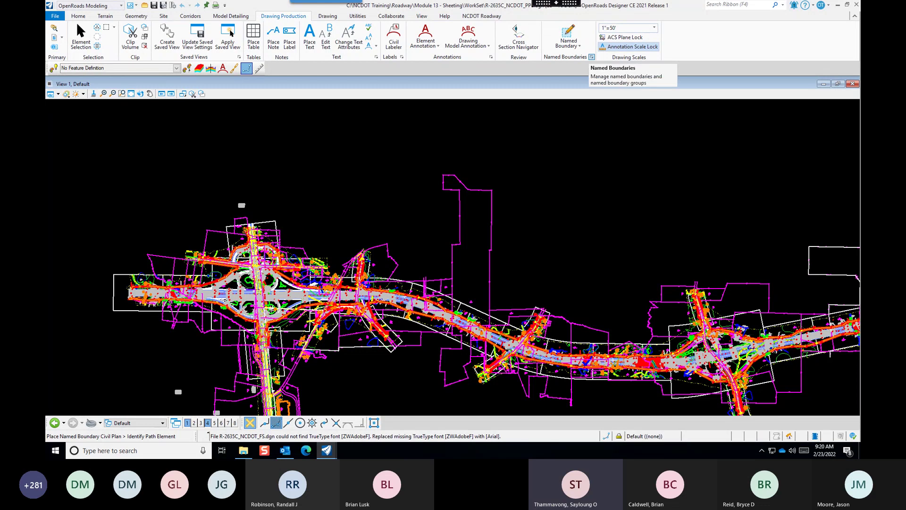
Open the Named Boundaries manager and expand plan group L to look through its sheet boundaries.
left_click(592, 57)
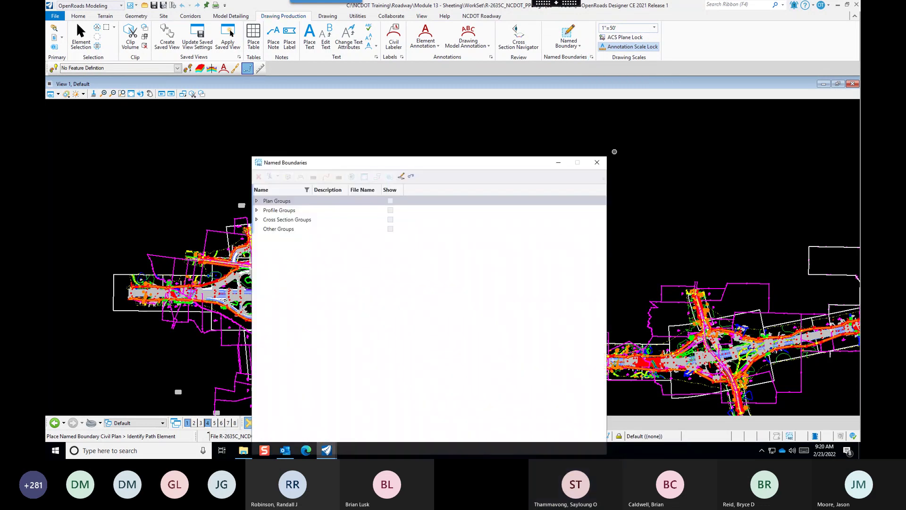
left_click_drag(446, 166, 504, 89)
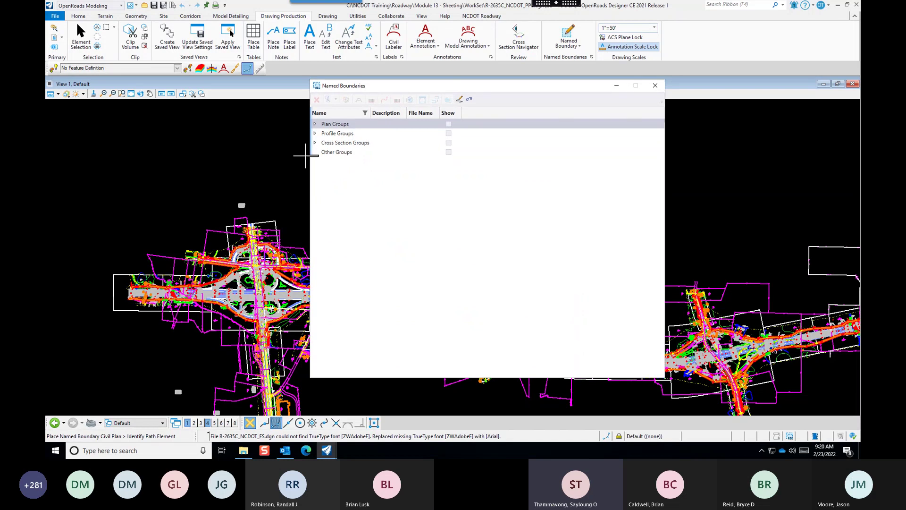
left_click(315, 123)
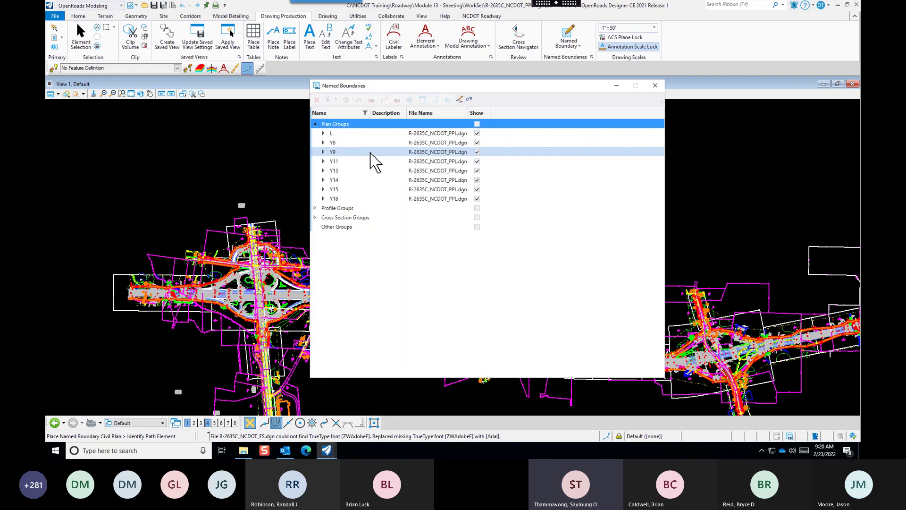
left_click(323, 134)
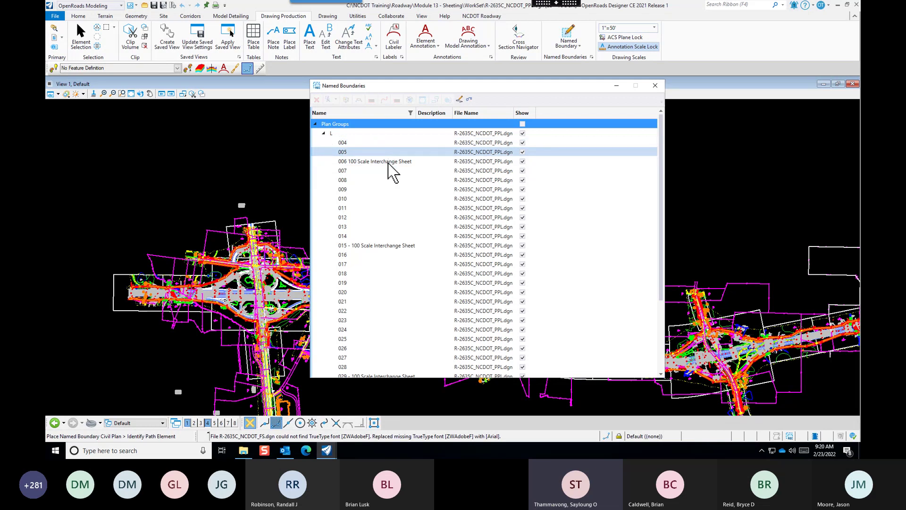
scroll(390, 301, "down", 2)
scroll(390, 245, "down", 2)
scroll(392, 209, "up", 4)
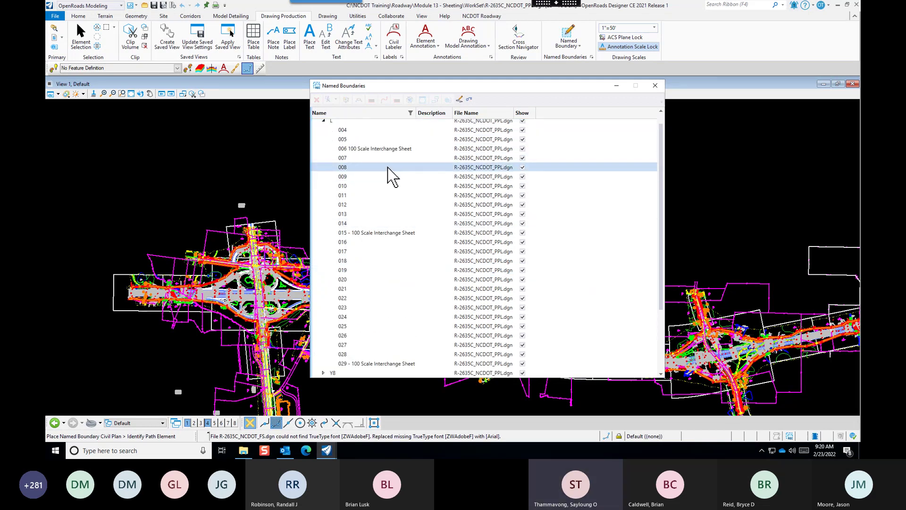
scroll(389, 177, "up", 1)
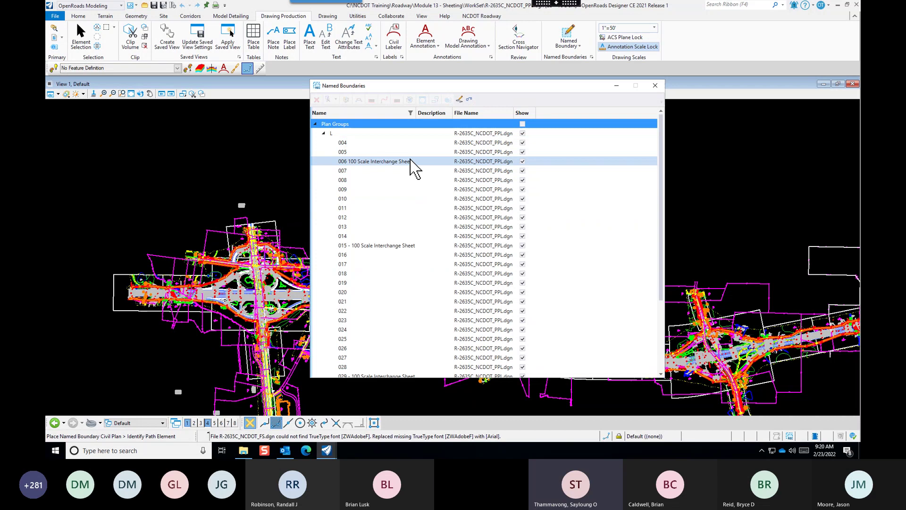
Start creating plan drawings for group L boundaries 004 to 028, leaving out the 006 and 015 100 Scale Interchange Sheets.
left_click(370, 147)
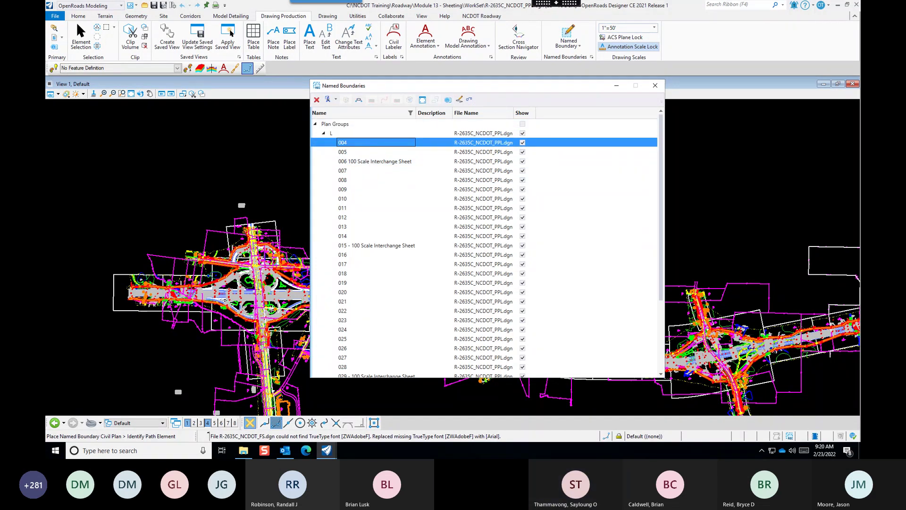
scroll(372, 292, "down", 3)
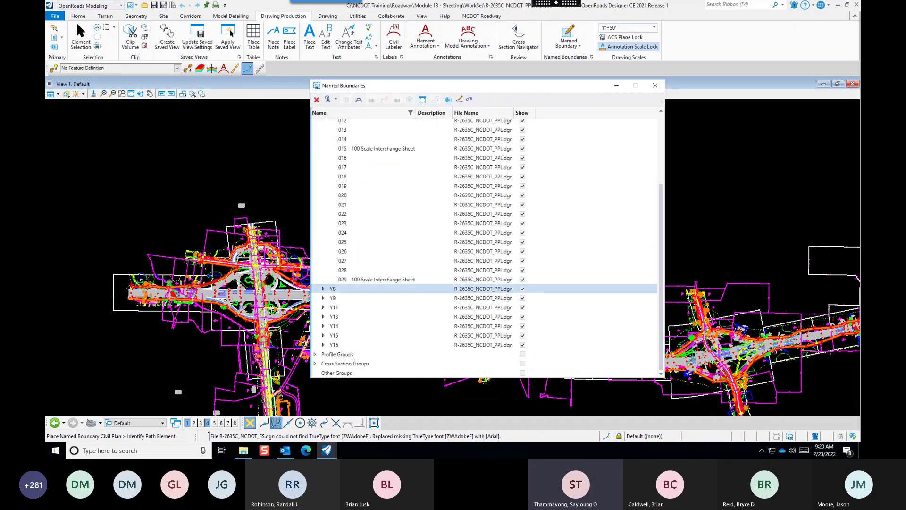
left_click(343, 270, "shift")
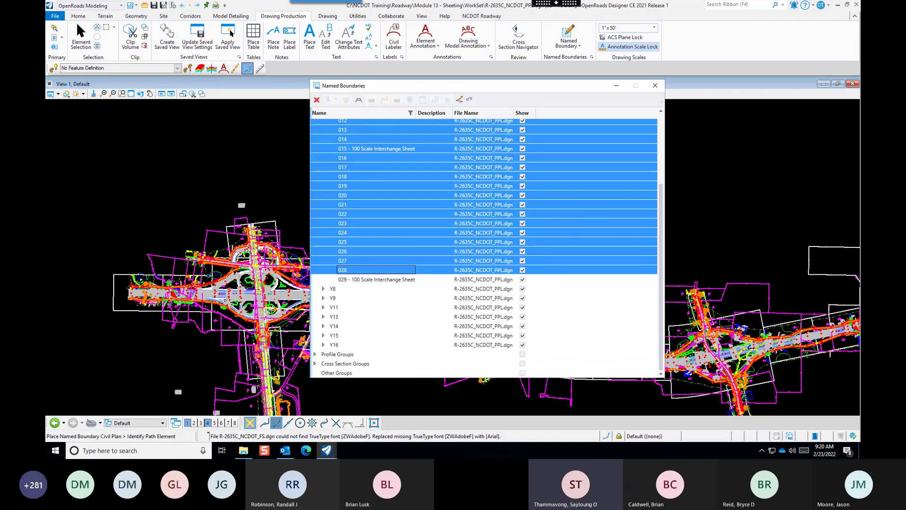
scroll(372, 245, "up", 3)
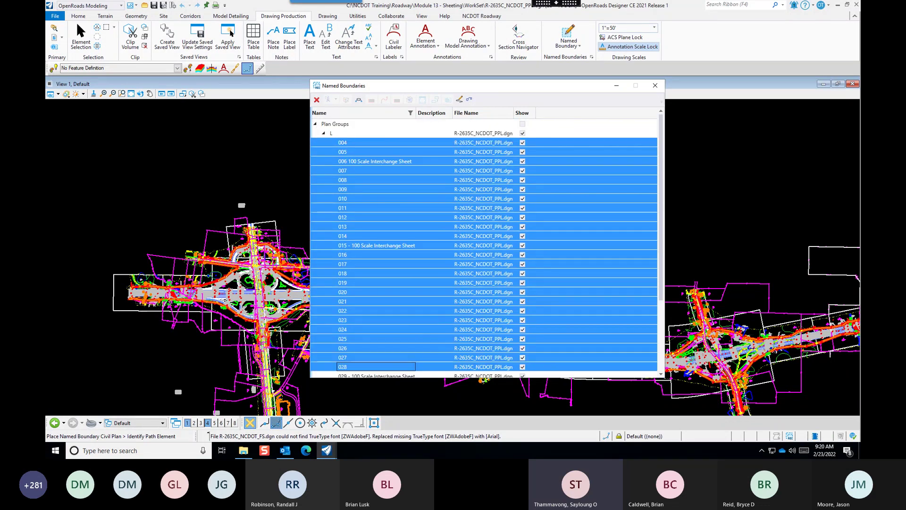
left_click(376, 245, "ctrl")
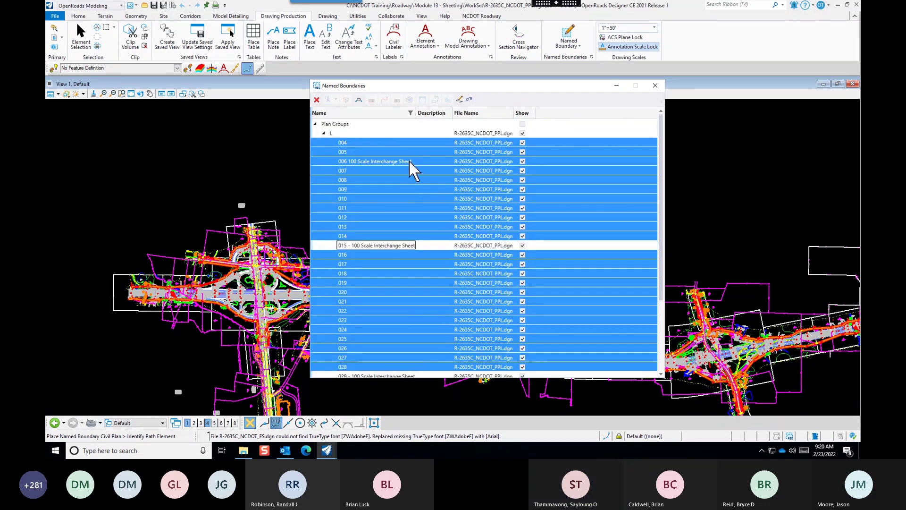
left_click(409, 161, "ctrl")
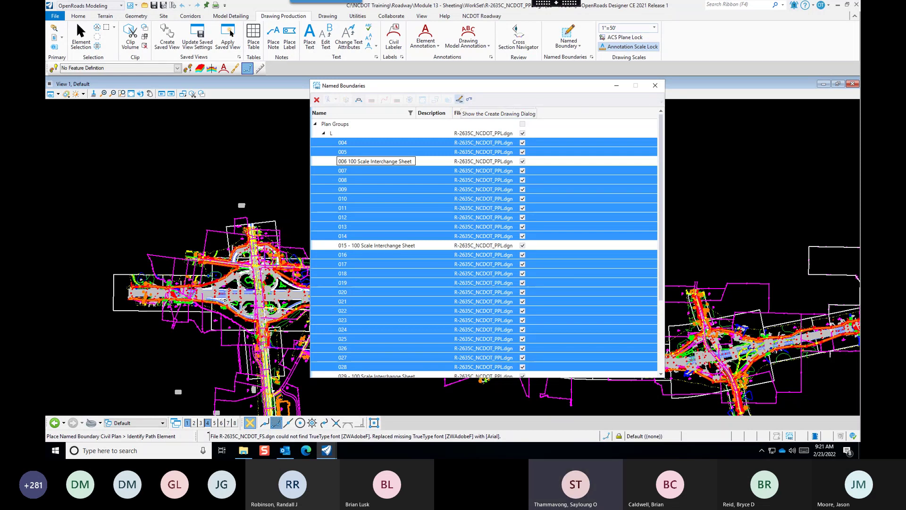
right_click(425, 217)
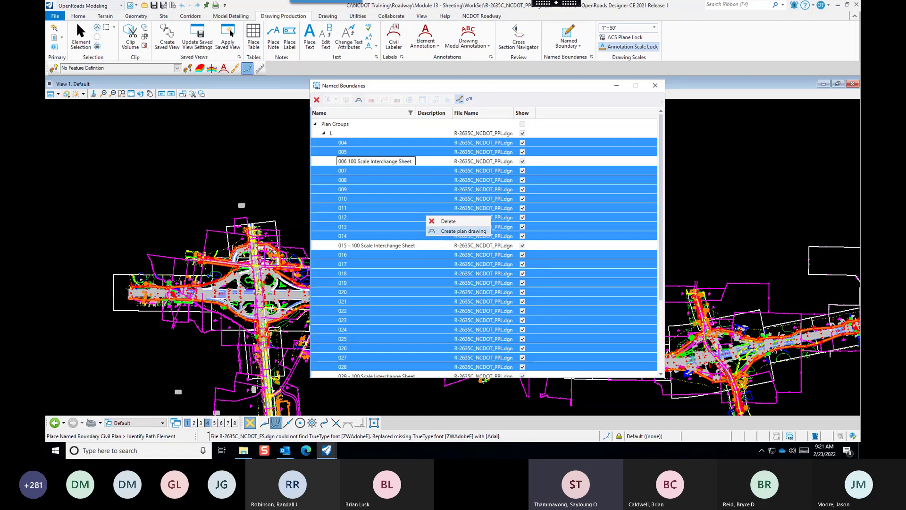
left_click(458, 231)
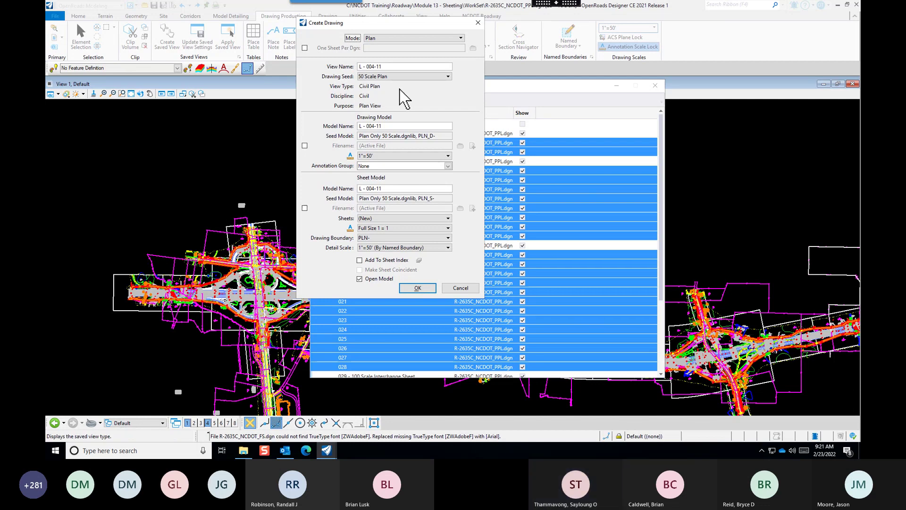
left_click_drag(385, 27, 359, 53)
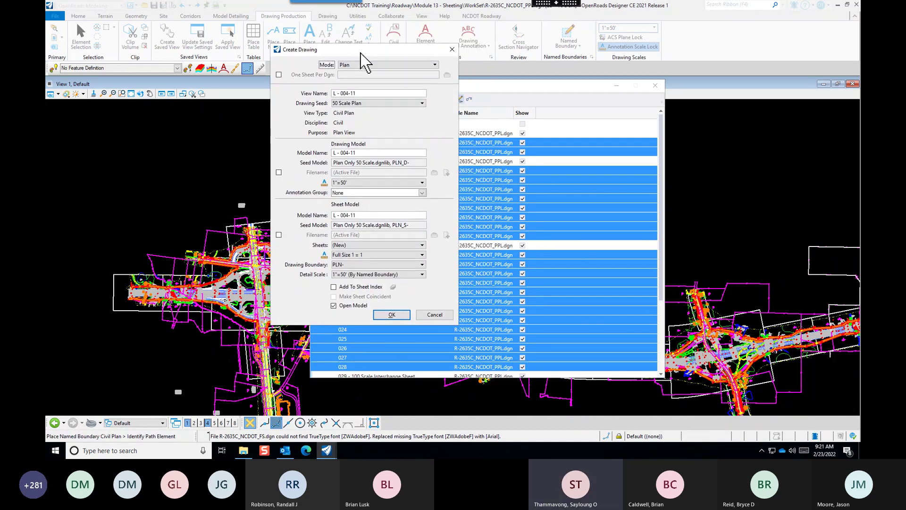
Set the drawing model's annotation group to NC_ Plan Annotation NAD 83 NSRS 2007.
left_click(422, 193)
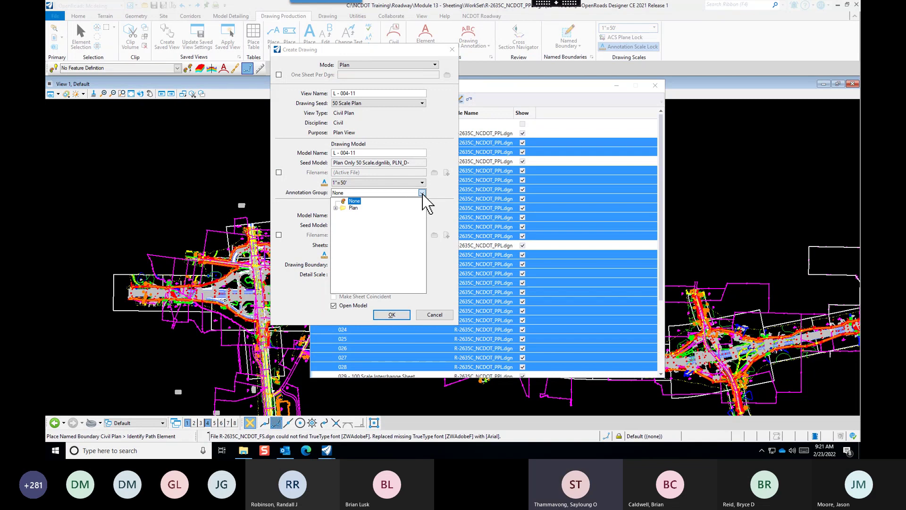
left_click(336, 208)
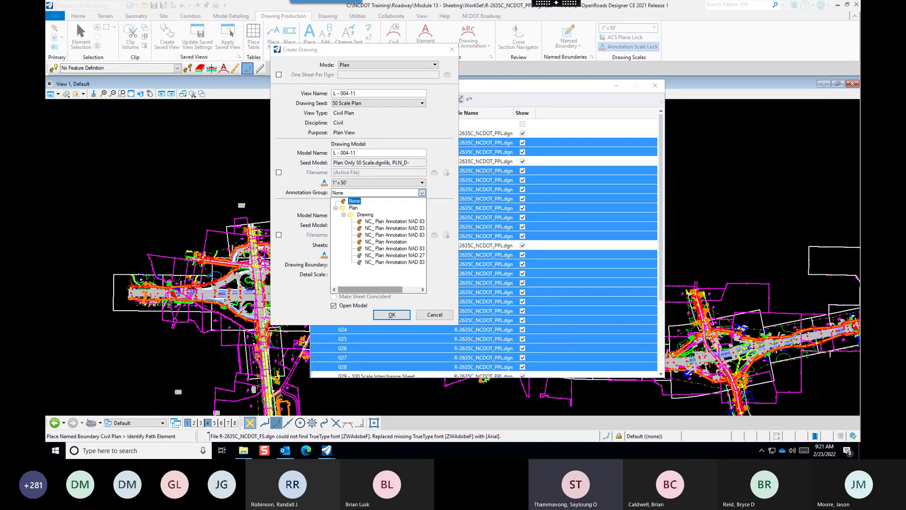
left_click_drag(370, 289, 385, 289)
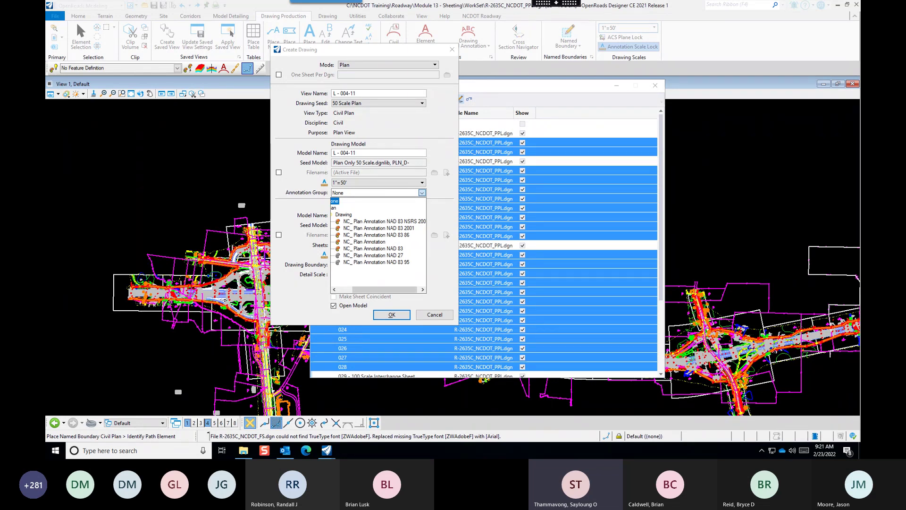
left_click(410, 222)
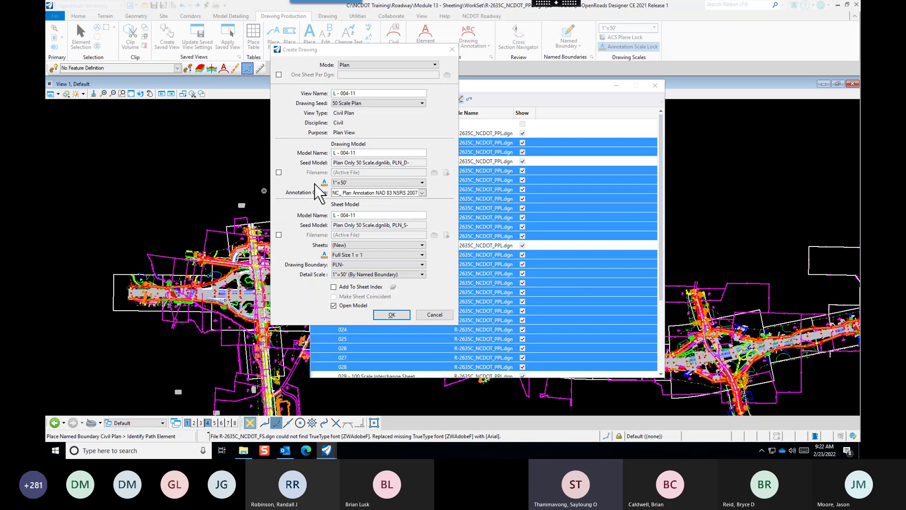
Enable separate files for the drawing and sheet models, and set the drawing model's file to R-2635C_RDY_PLD.dgn in Module 13 - Sheeting\Roadway\Sheets, replacing the existing one.
left_click(279, 172)
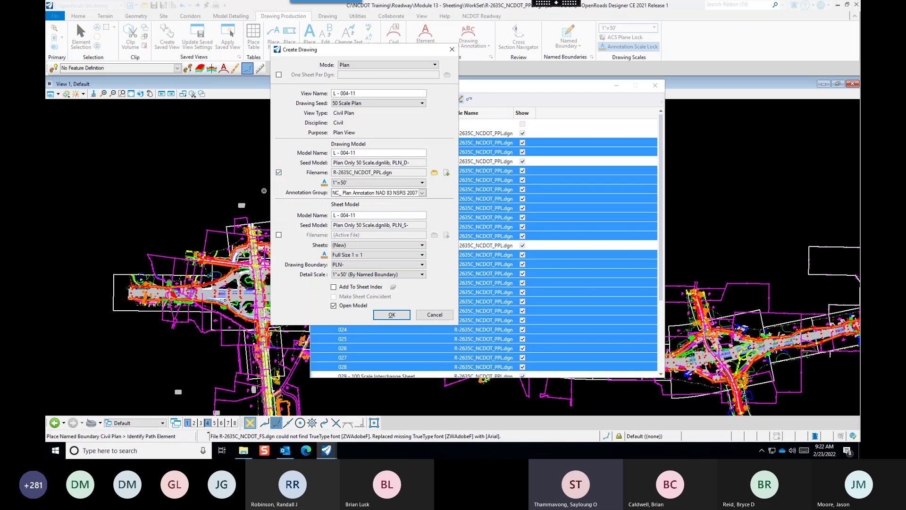
left_click(279, 234)
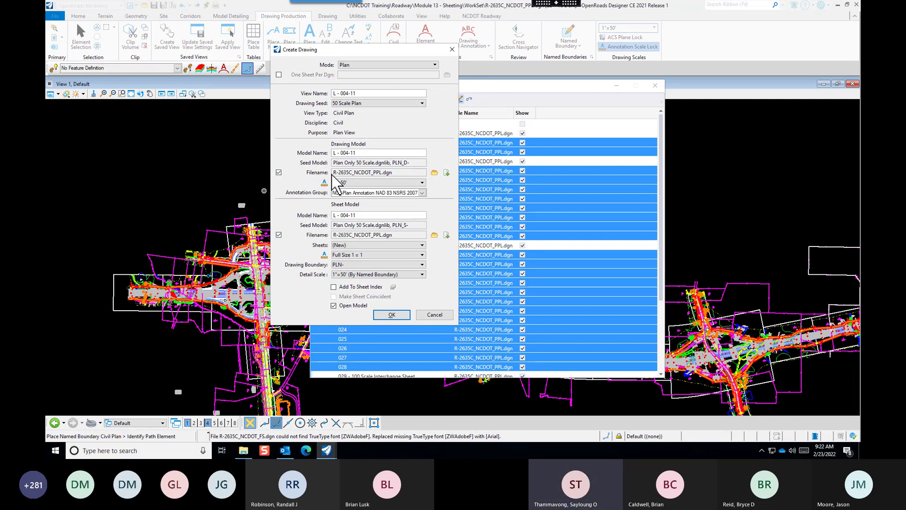
left_click(446, 173)
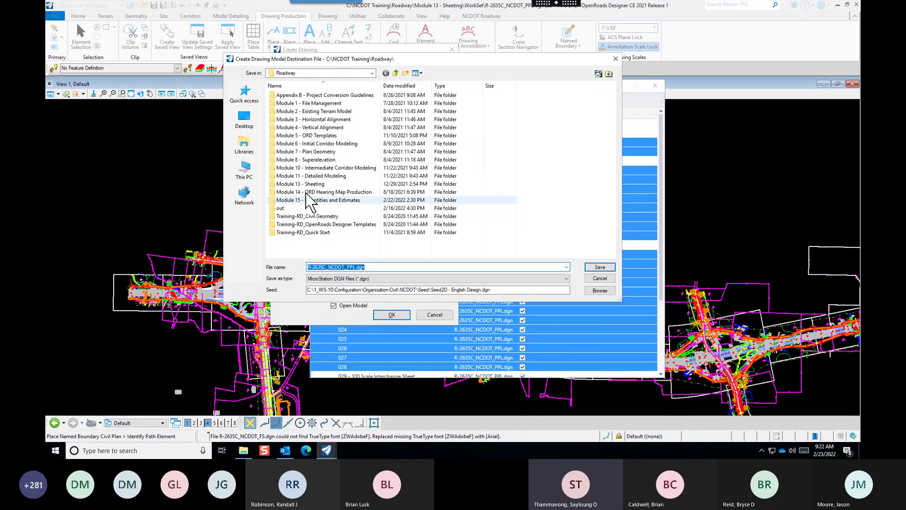
double_click(311, 185)
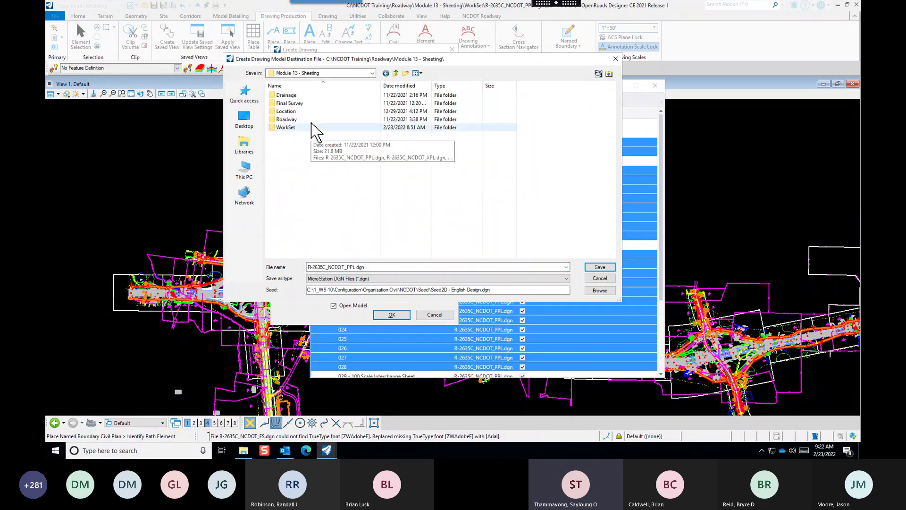
double_click(311, 121)
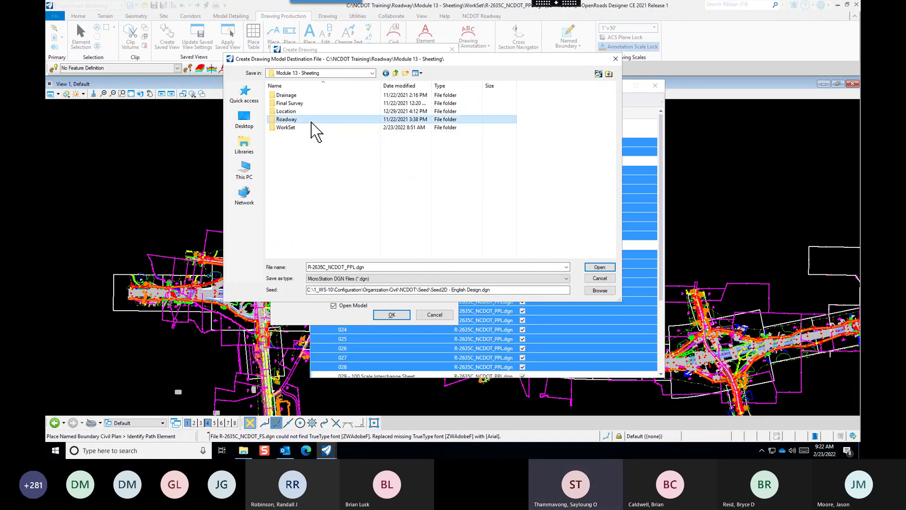
double_click(311, 137)
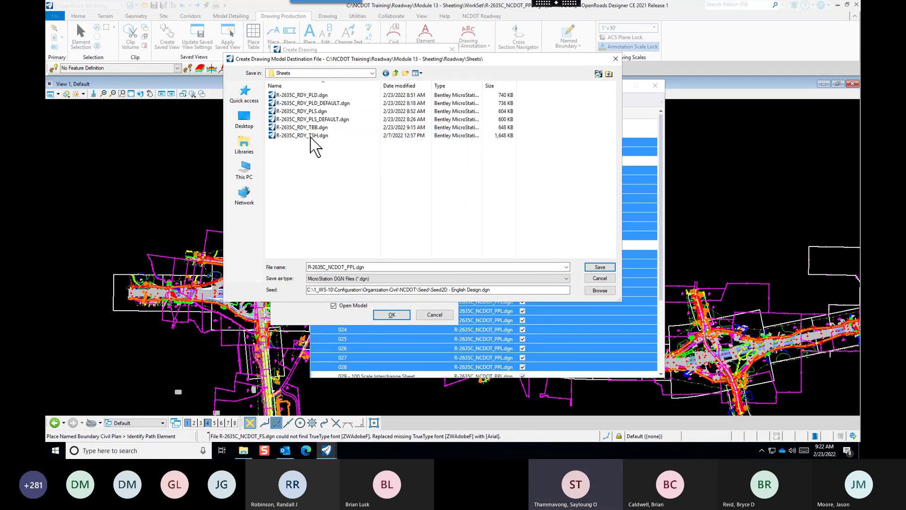
left_click(319, 96)
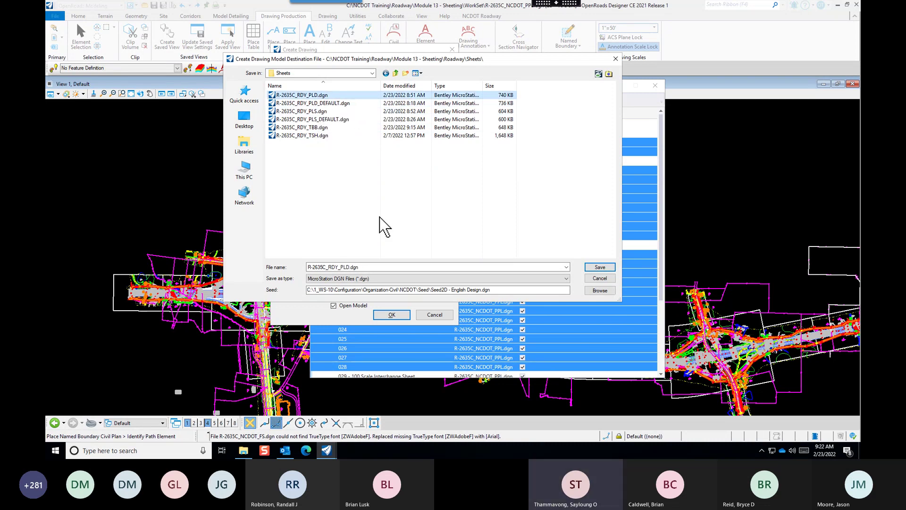
double_click(307, 95)
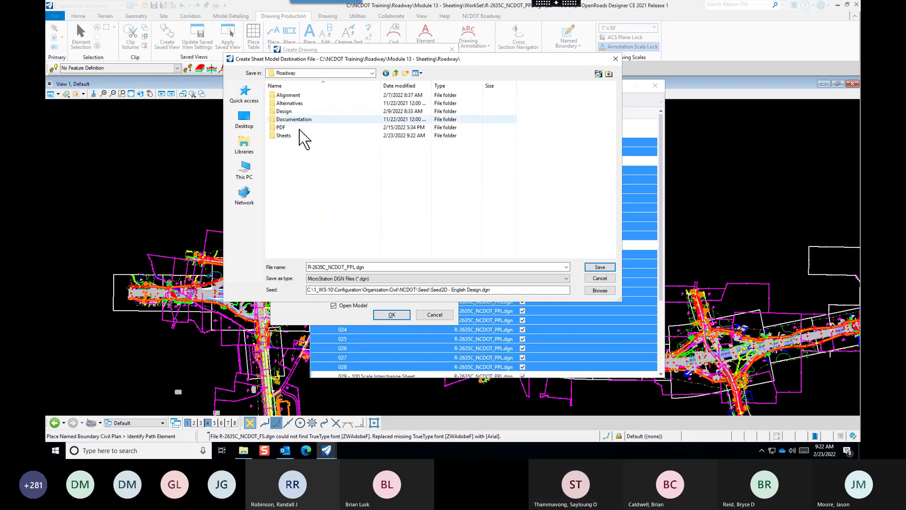
Set the sheet model's file to R-2635C_RDY_PLS.dgn in Sheets, replacing the existing one, create the plan drawings and close the Named Boundaries manager.
double_click(299, 135)
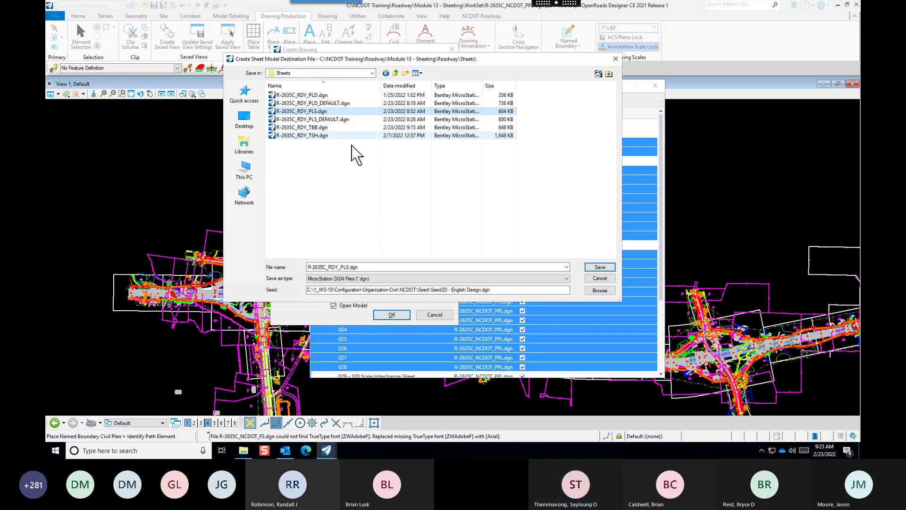
key("Return")
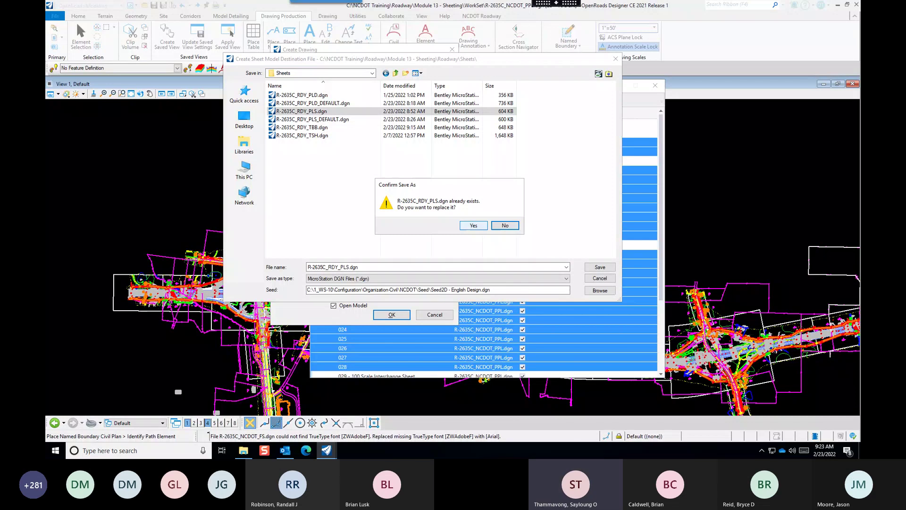
key("Return")
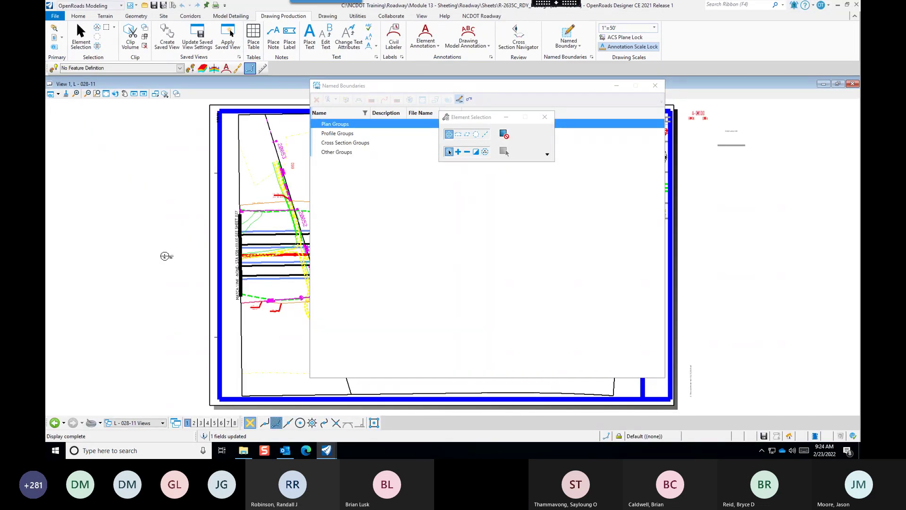
left_click(655, 86)
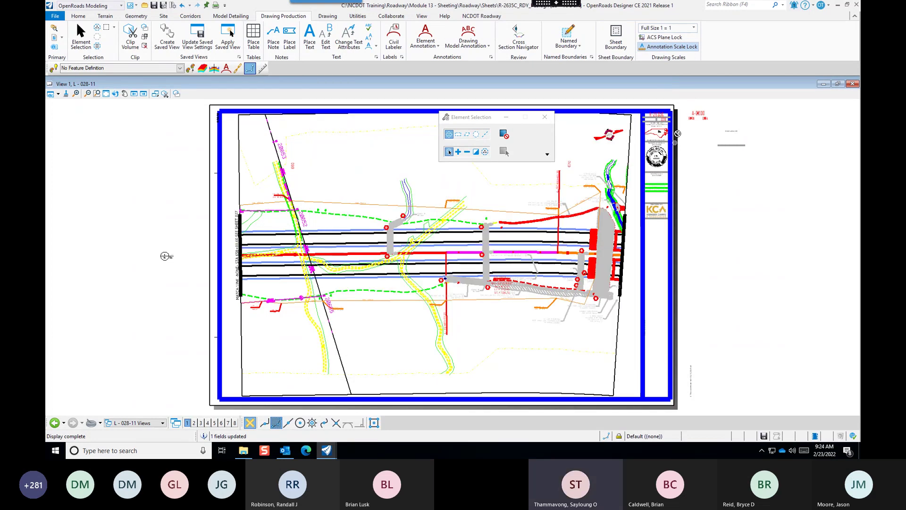
Examine the plan layout and title block of the newly created sheet L - 028-11.
scroll(680, 134, "up", 1)
scroll(467, 255, "down", 2)
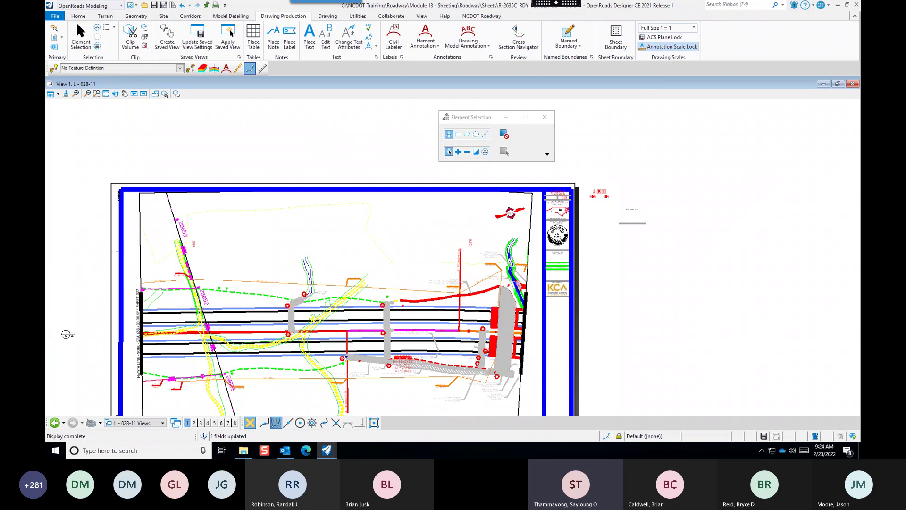
scroll(514, 264, "up", 2)
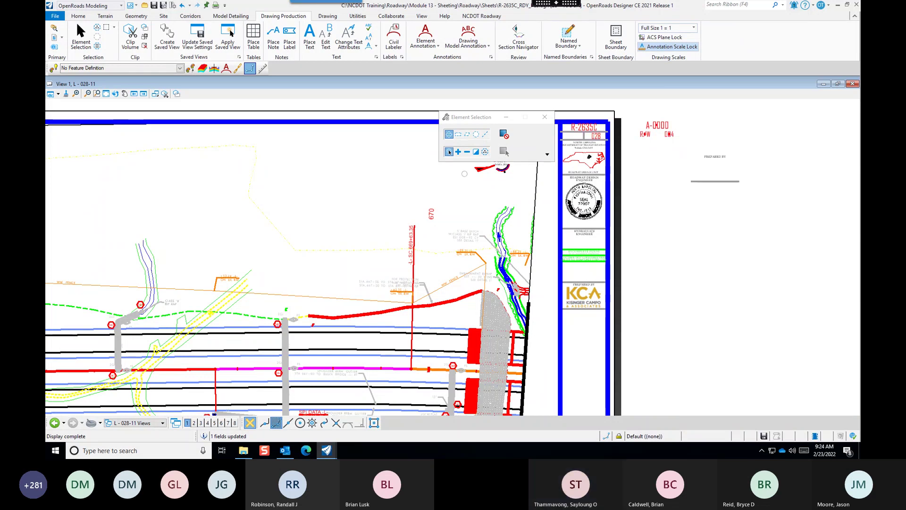
scroll(464, 175, "down", 2)
scroll(464, 175, "down", 3)
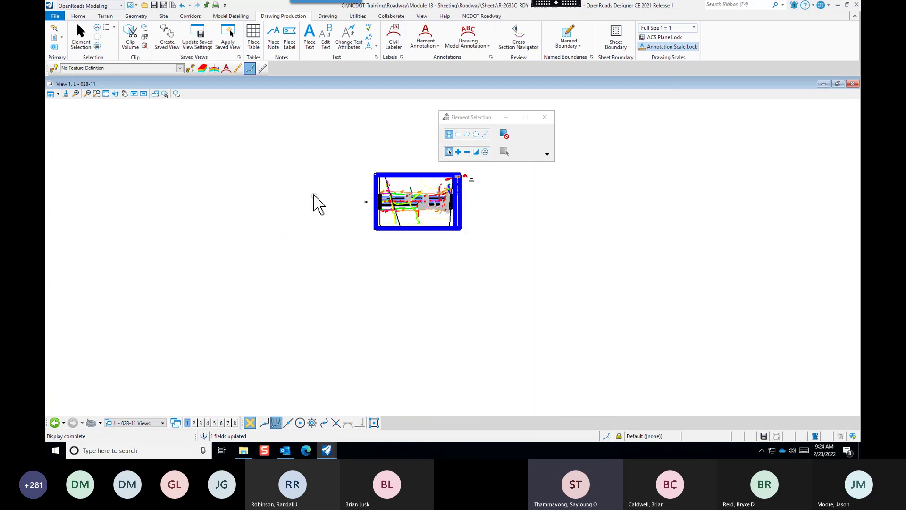
scroll(465, 186, "up", 2)
scroll(465, 190, "up", 3)
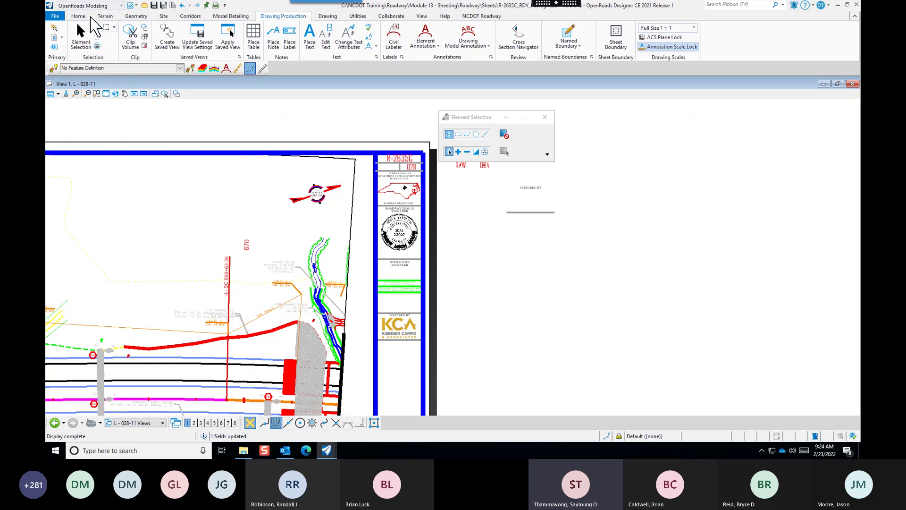
Switch the R-2635C_RDY_TBB.dgn title block reference on sheet L - 028-11 to the RD_Title_Block_Basic_RW_RevSeal model.
left_click(78, 18)
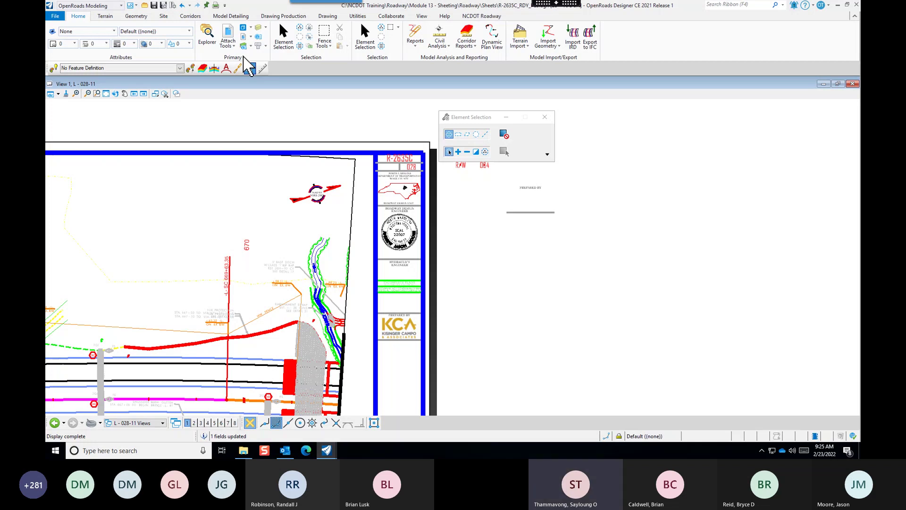
left_click(249, 67)
left_click_drag(359, 141, 584, 177)
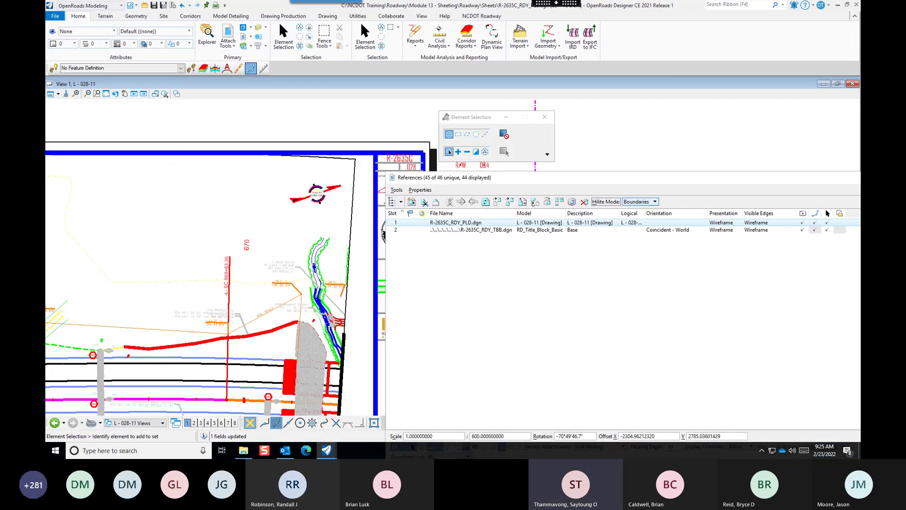
double_click(609, 229)
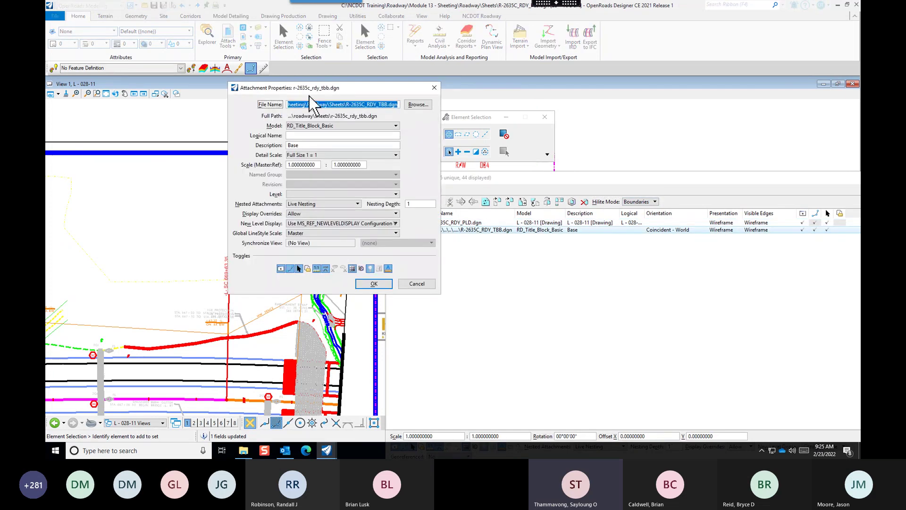
left_click_drag(311, 88, 502, 101)
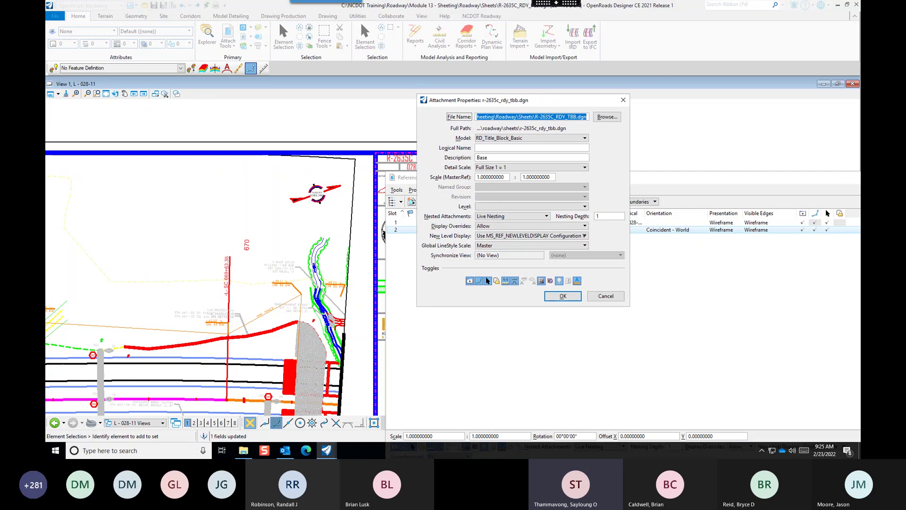
left_click(532, 137)
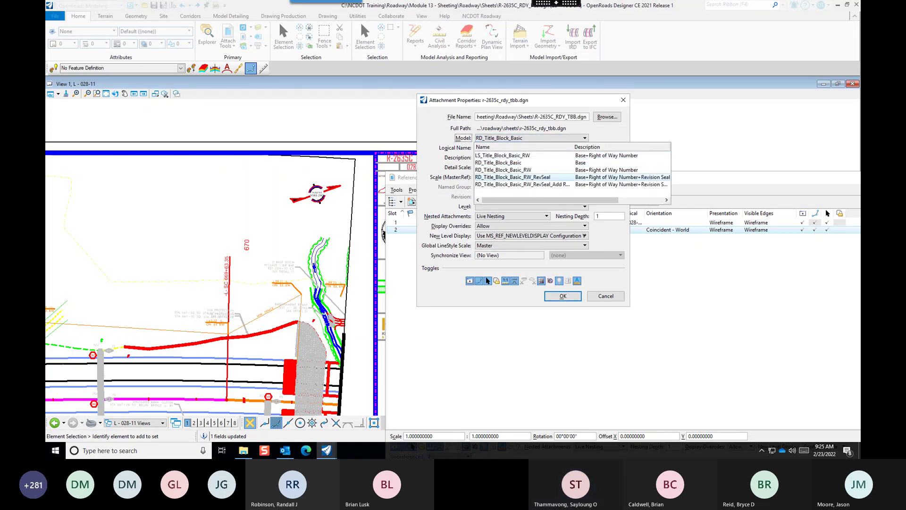
left_click(525, 177)
left_click(563, 296)
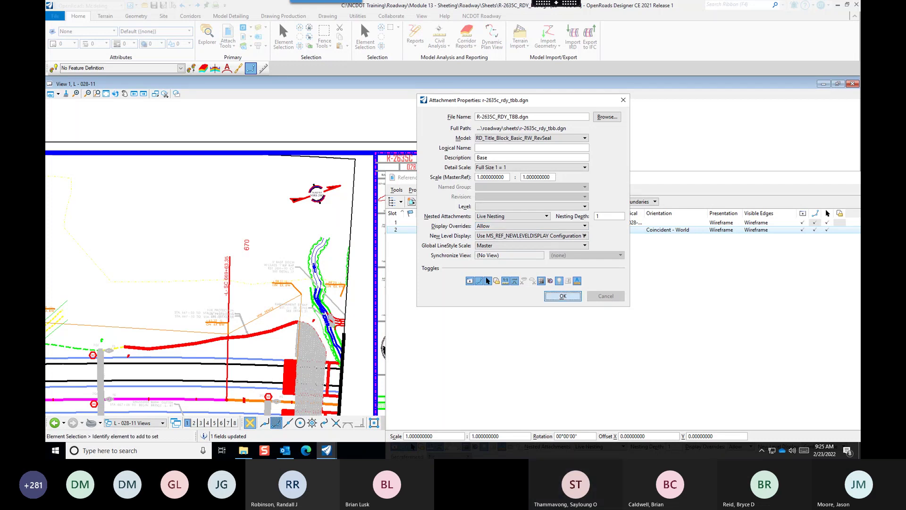
left_click_drag(661, 178, 441, 163)
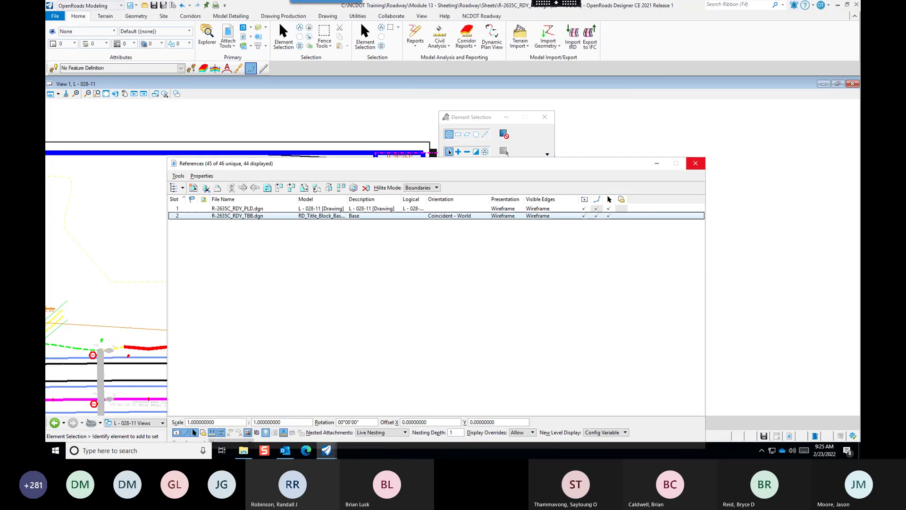
left_click(697, 163)
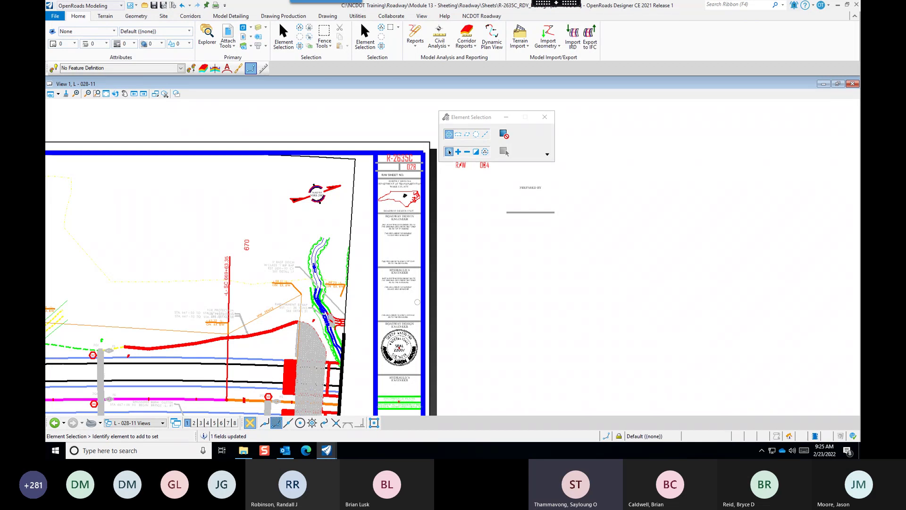
Review the other title block models offered for the R-2635C_RDY_TBB.dgn reference, and cancel without changing the attachment.
left_click(228, 31)
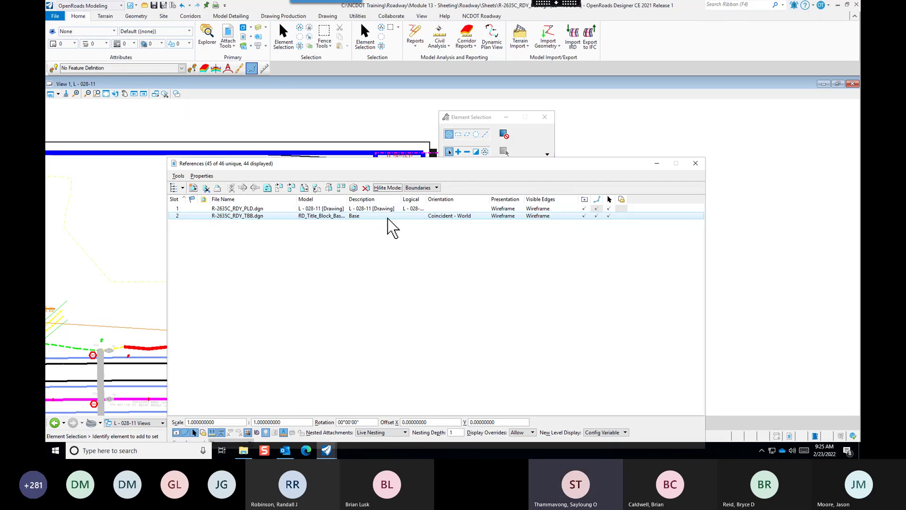
double_click(406, 216)
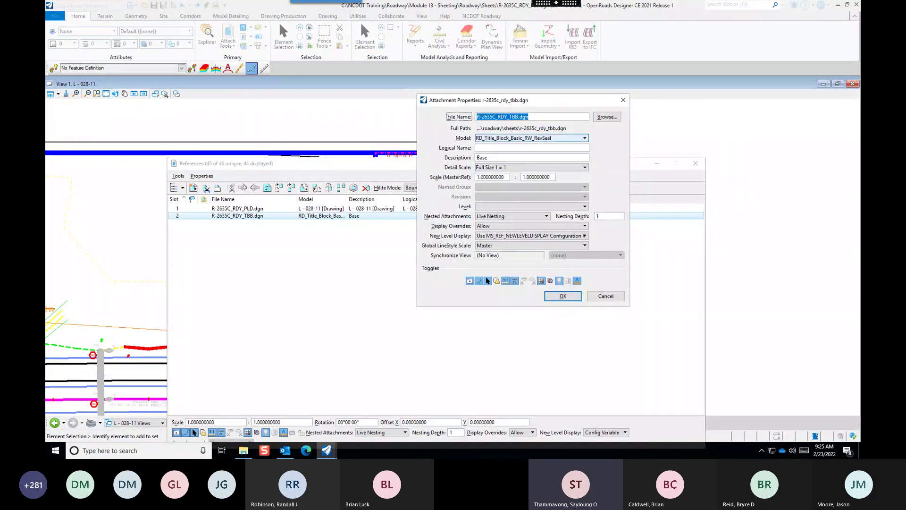
left_click(566, 138)
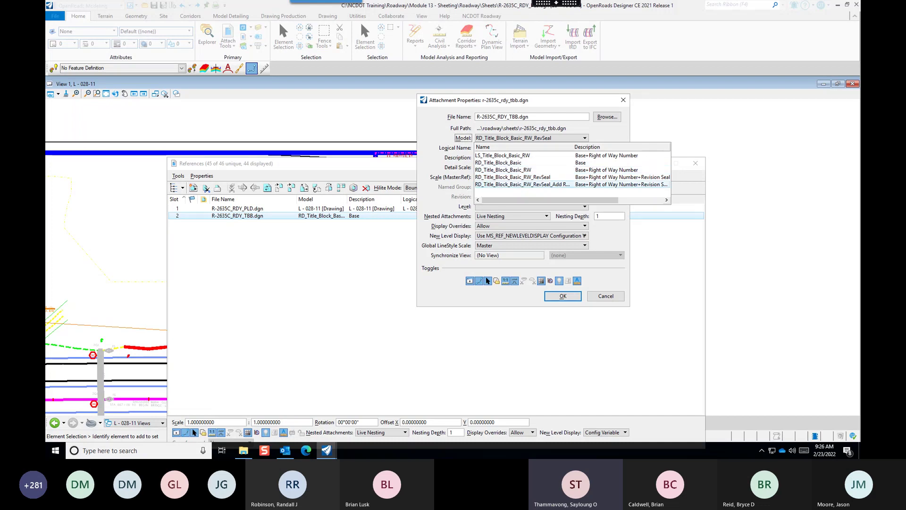
left_click(605, 296)
left_click(606, 296)
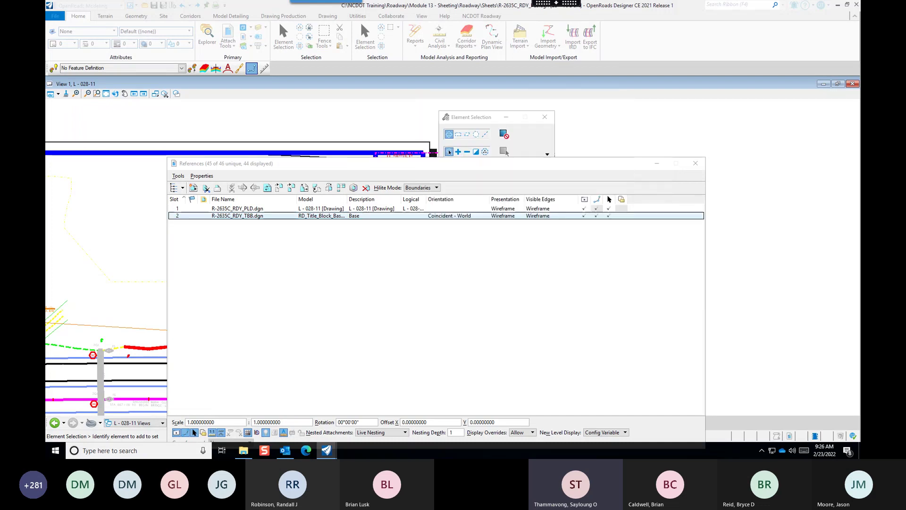
left_click(696, 163)
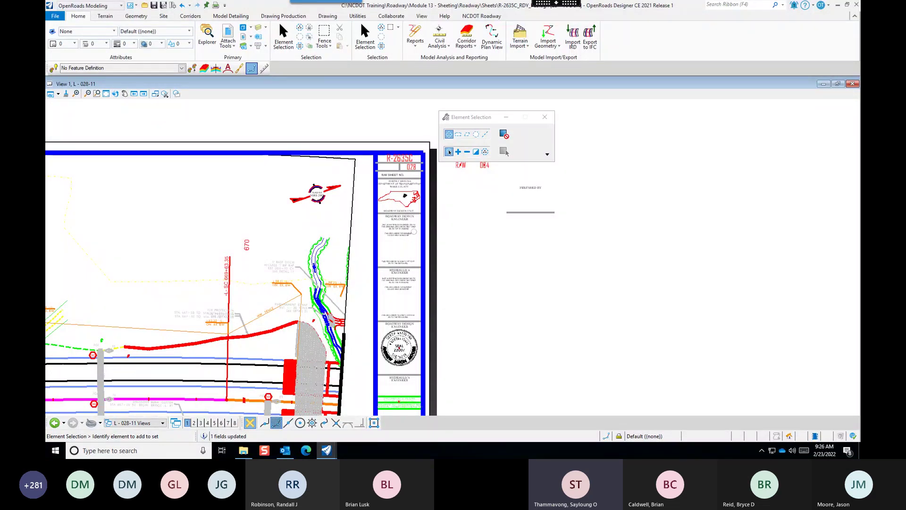
left_click(255, 140)
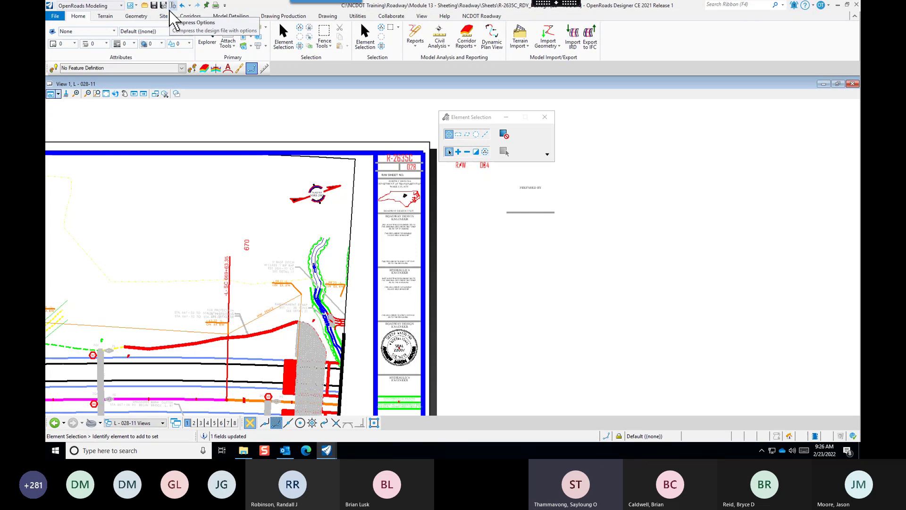
Open R-2635C_RDY_PLS_DEFAULT.dgn from the Sheets folder and examine the title block area of sheet L - 004-9.
left_click(145, 6)
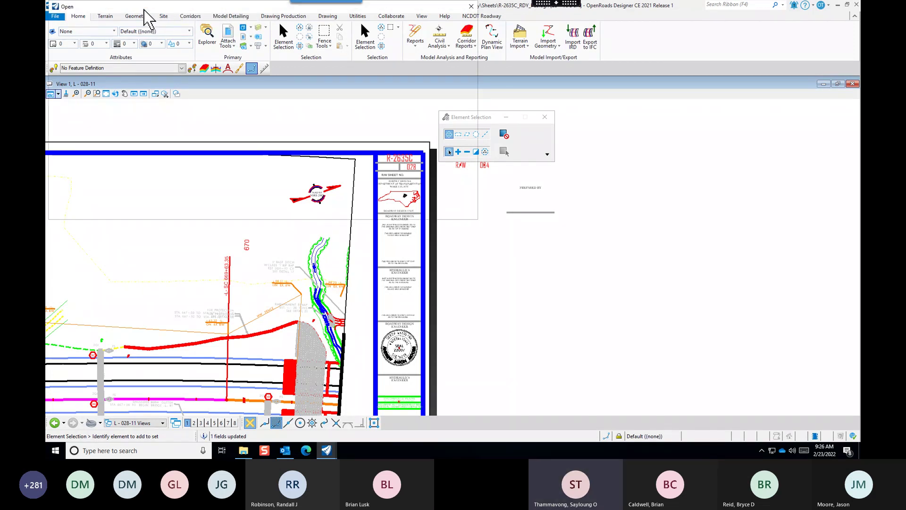
left_click(234, 105)
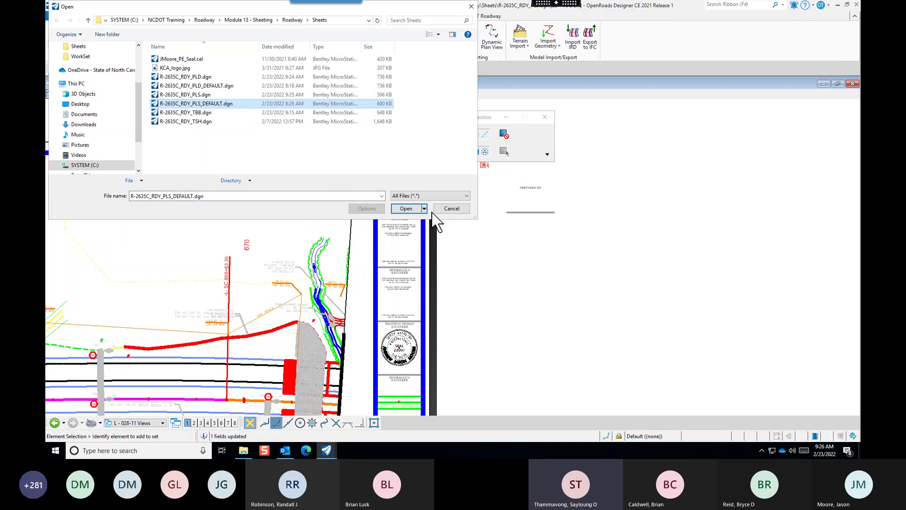
left_click(410, 208)
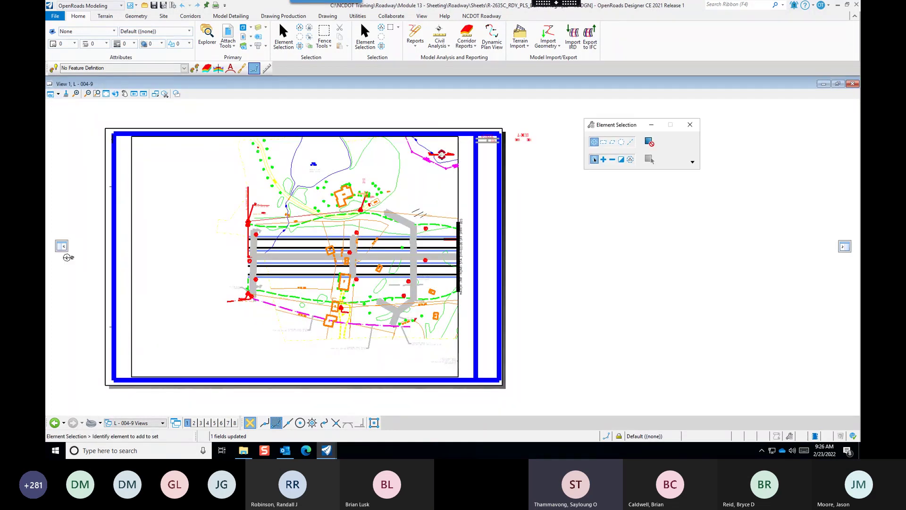
scroll(502, 141, "up", 3)
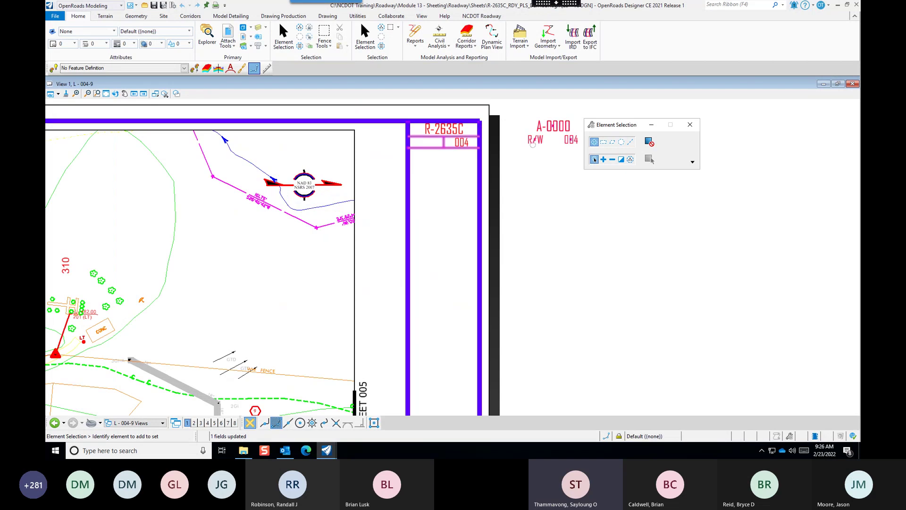
scroll(435, 157, "down", 4)
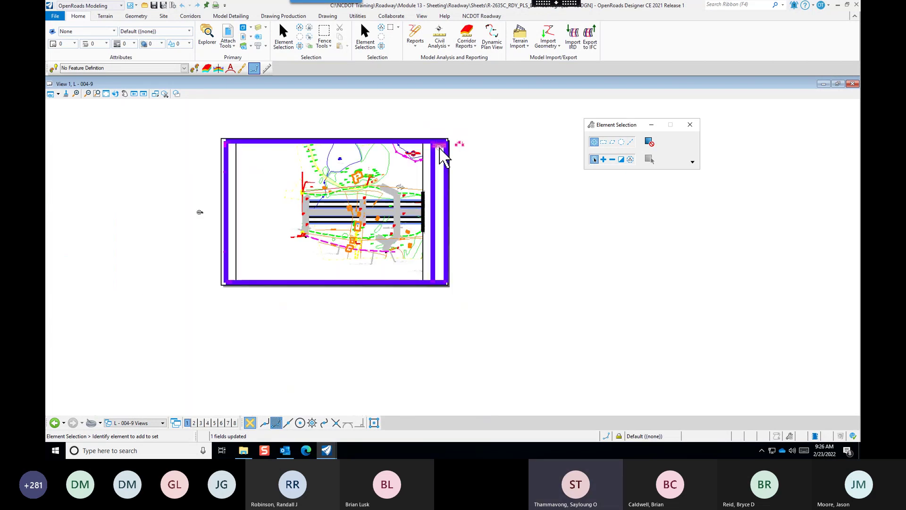
Attach R-2635C_RDY_TBB.dgn from the Sheets folder as a Coincident World reference to sheet L - 004-9.
scroll(443, 156, "up", 2)
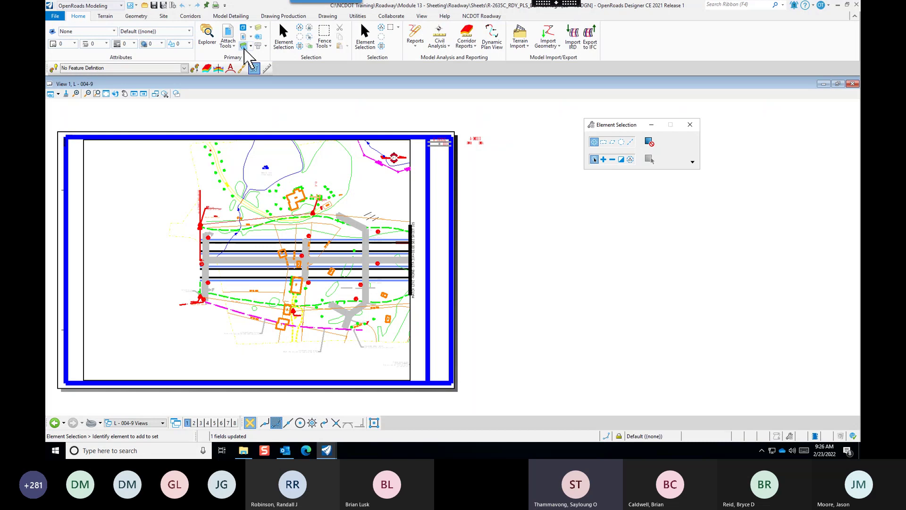
left_click(230, 35)
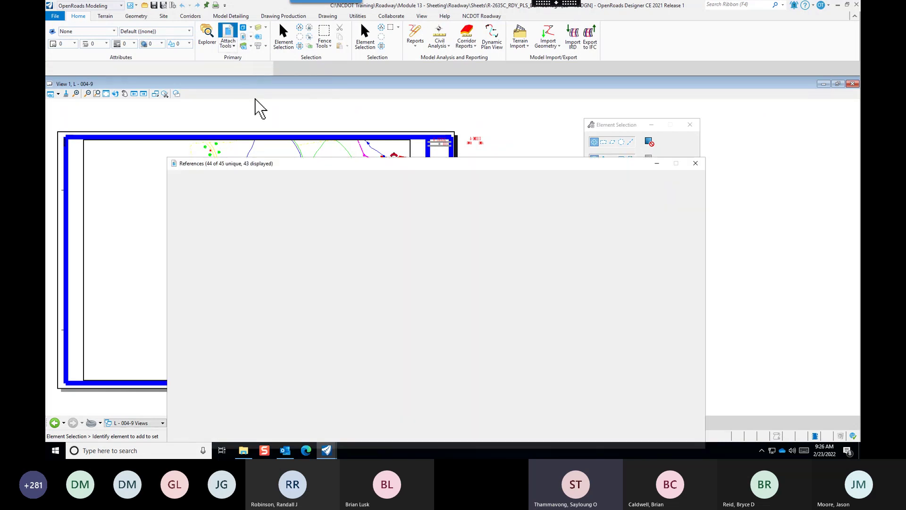
left_click(194, 188)
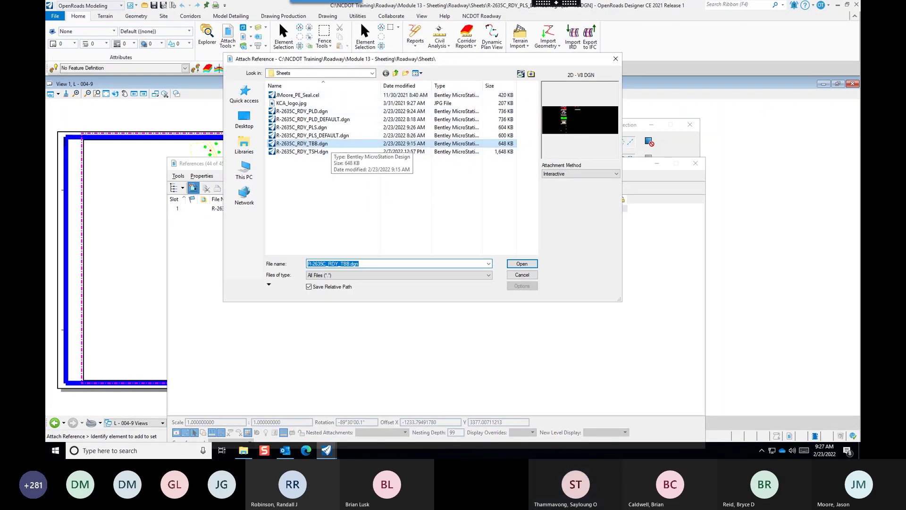
left_click(580, 174)
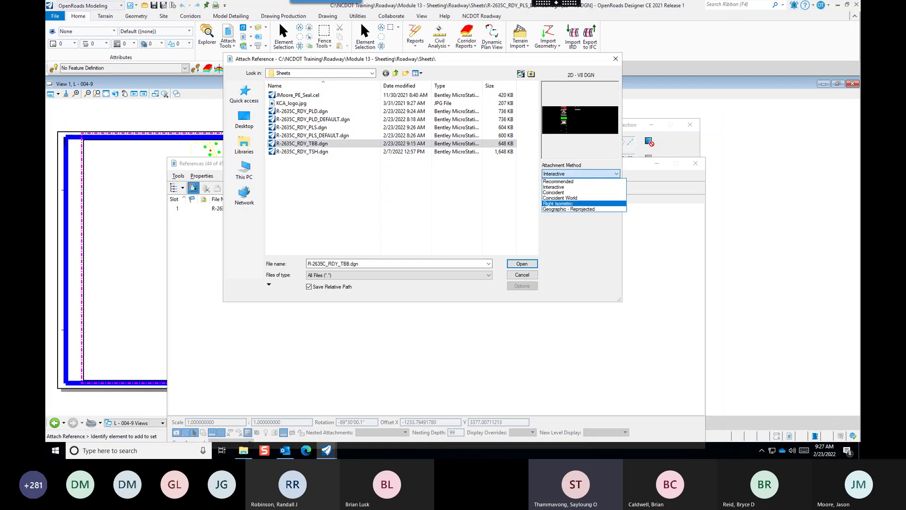
left_click(560, 197)
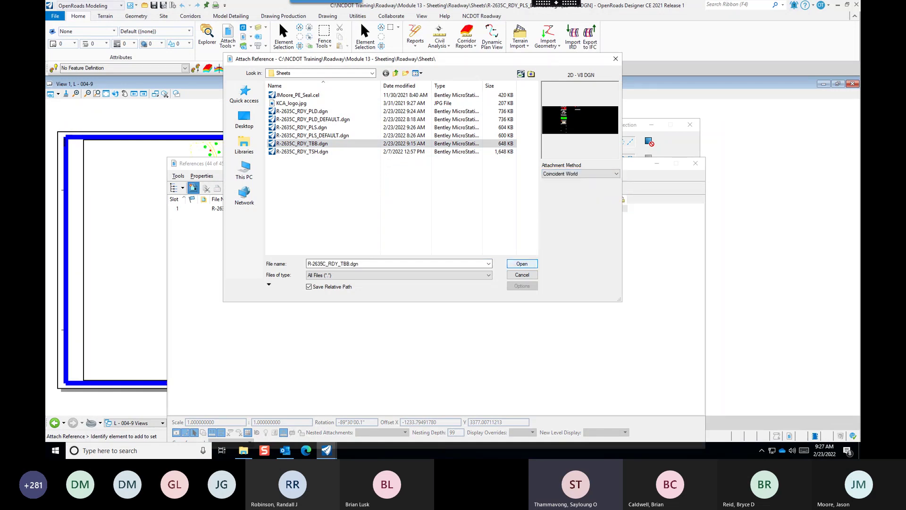
key("Return")
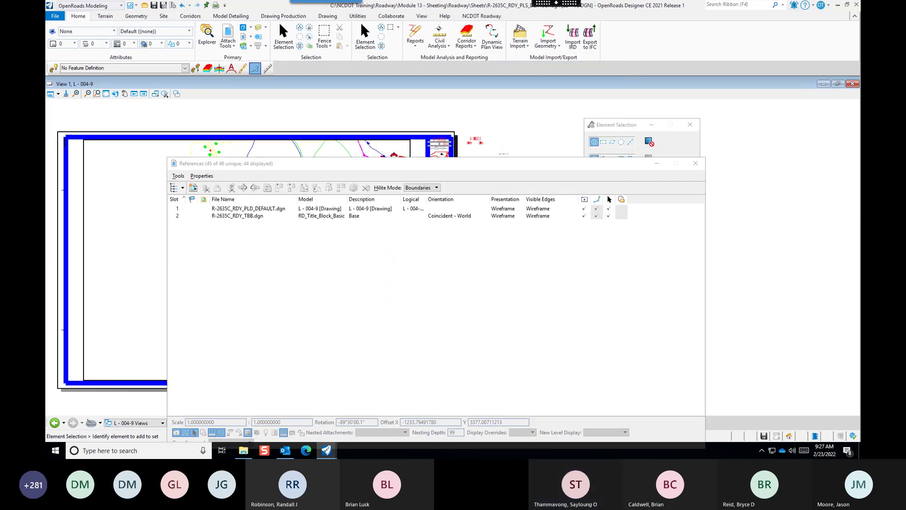
left_click(695, 163)
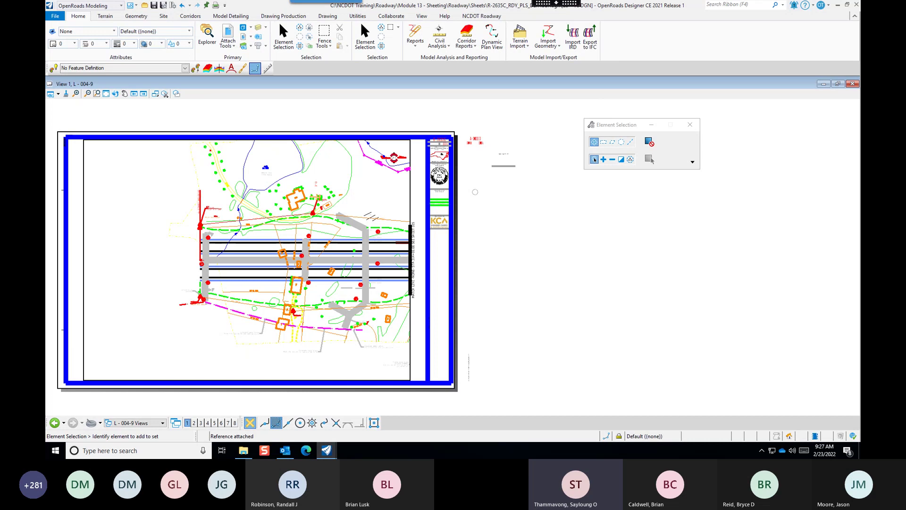
Switch the title block reference on sheet L - 004-9 to the surveyor version and examine its project and sheet number fields.
scroll(452, 158, "up", 3)
left_click(243, 36)
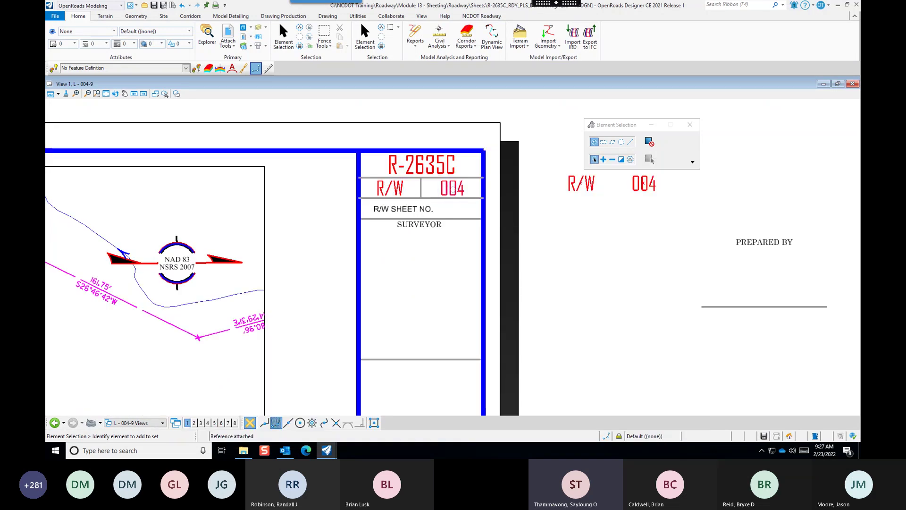
scroll(422, 199, "down", 2)
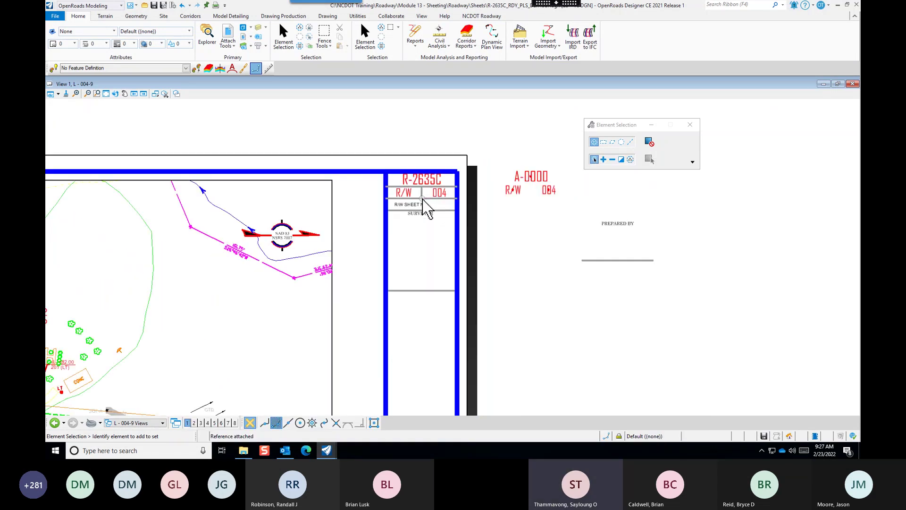
scroll(410, 247, "down", 3)
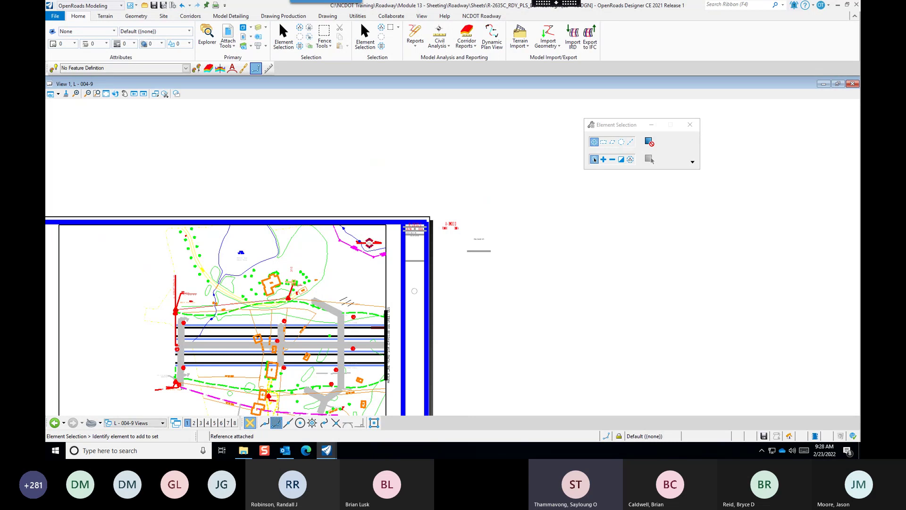
scroll(410, 231, "up", 5)
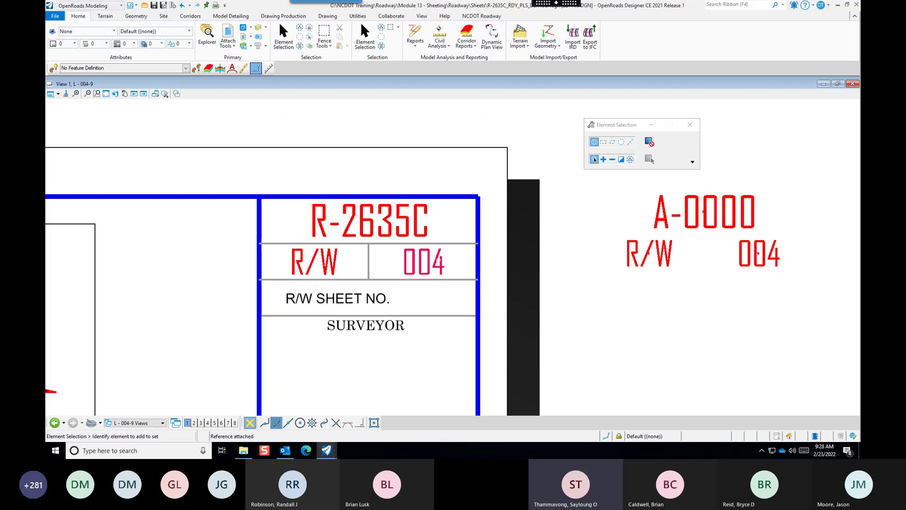
mouse_move(439, 260)
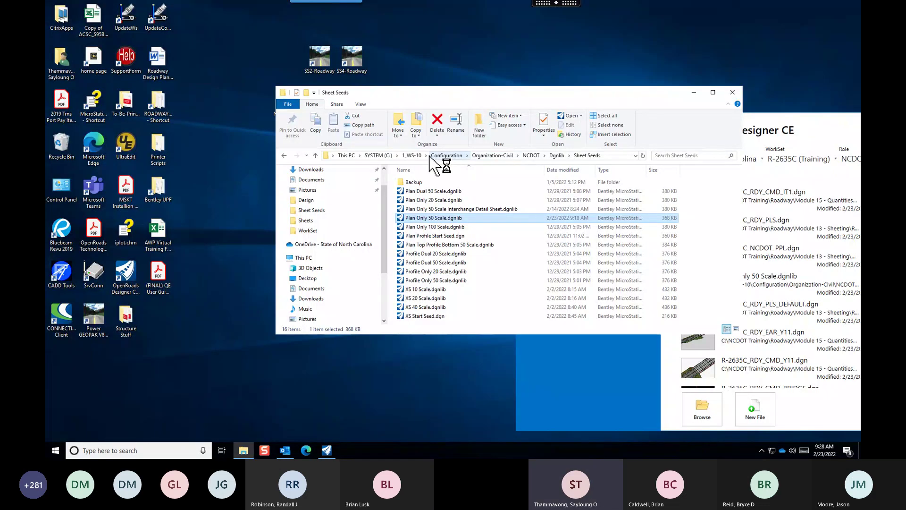
Browse in File Explorer to the NCDOT_Roadway WorkSets folder and open R-2635C (Training).dgnws in OpenRoads Designer.
left_click(379, 155)
double_click(449, 182)
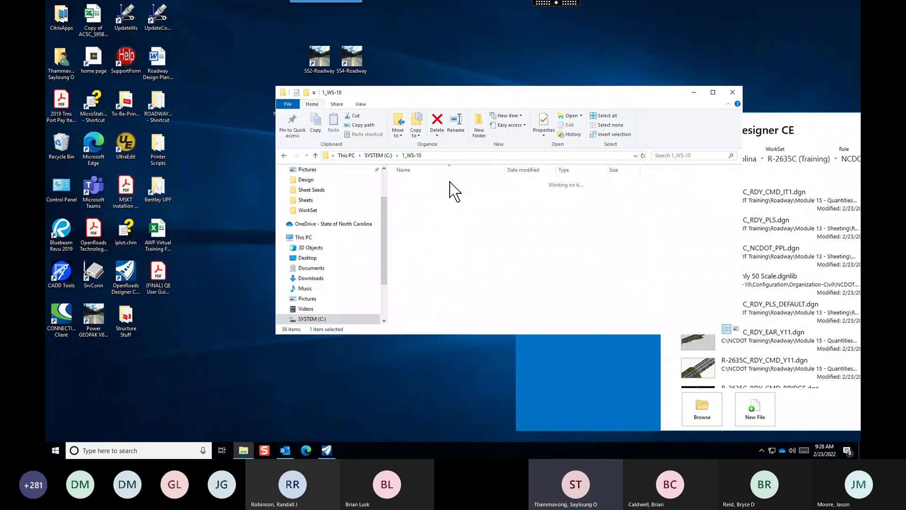
double_click(450, 183)
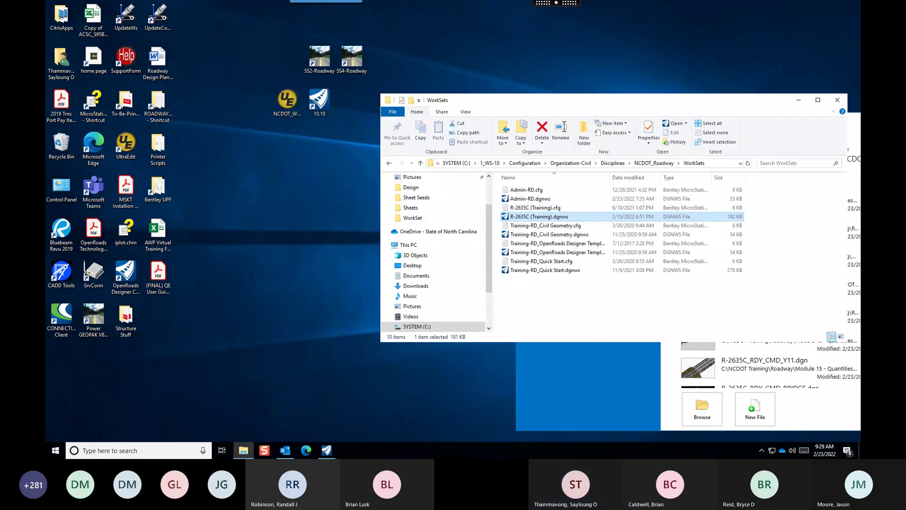
left_click_drag(539, 216, 331, 112)
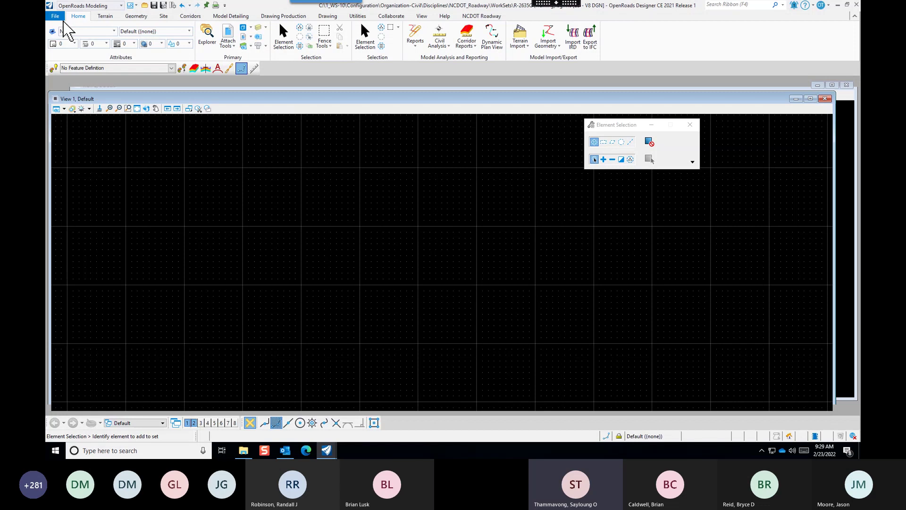
Set the Project Number in the R-2635C (Training) WorkSet properties to R-2635C-OAK and close the file.
left_click(60, 18)
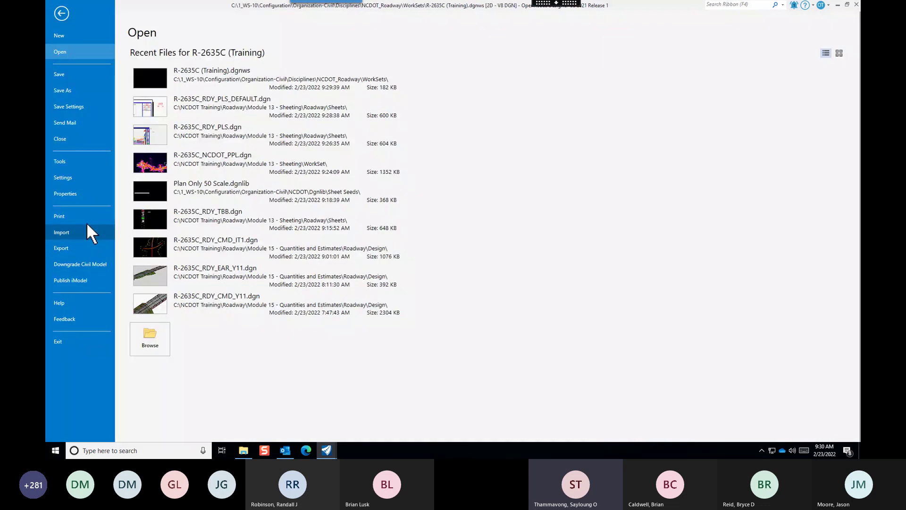
left_click(88, 198)
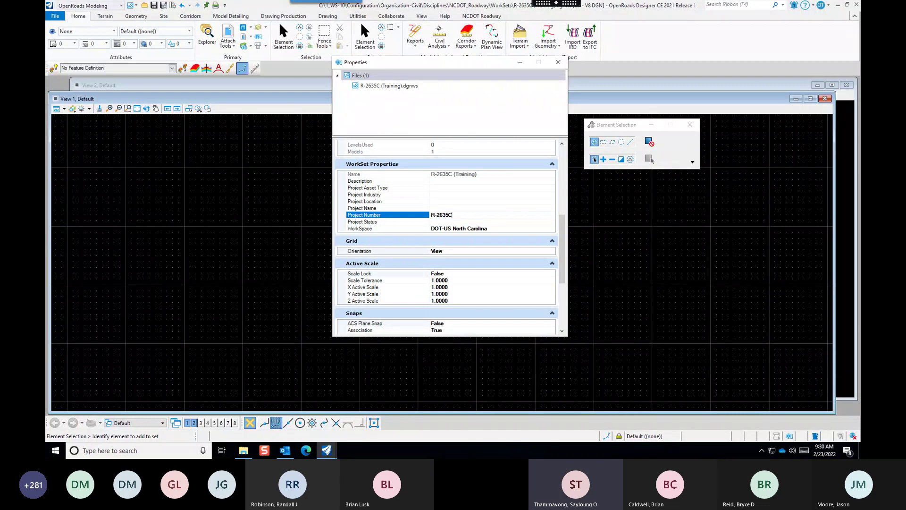
type("-OAK")
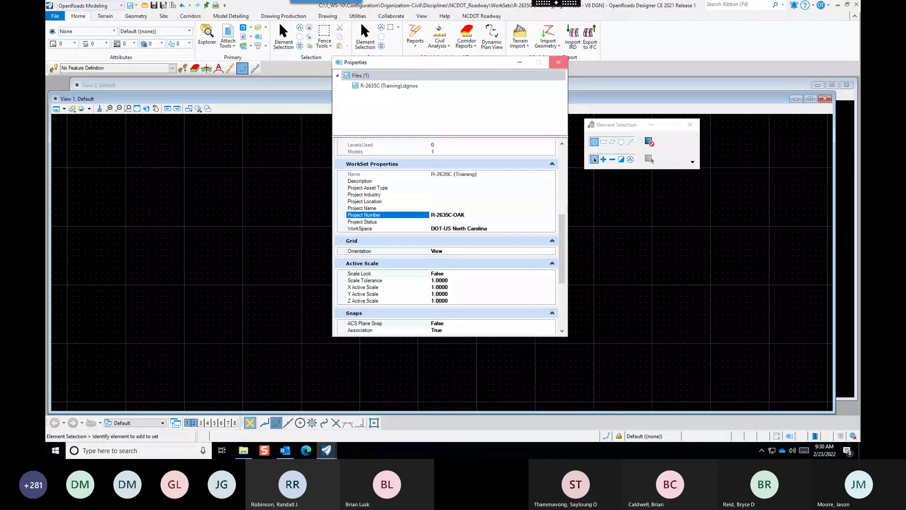
left_click(558, 61)
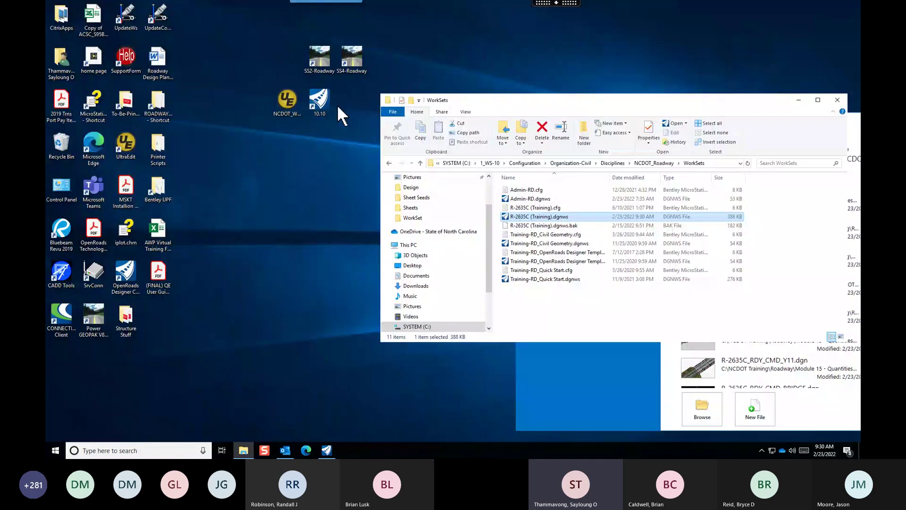
Restart OpenRoads Designer, open R-2635C_RDY_PLS.dgn and examine the project and sheet numbers in the title block of sheet L - 028-11.
double_click(318, 105)
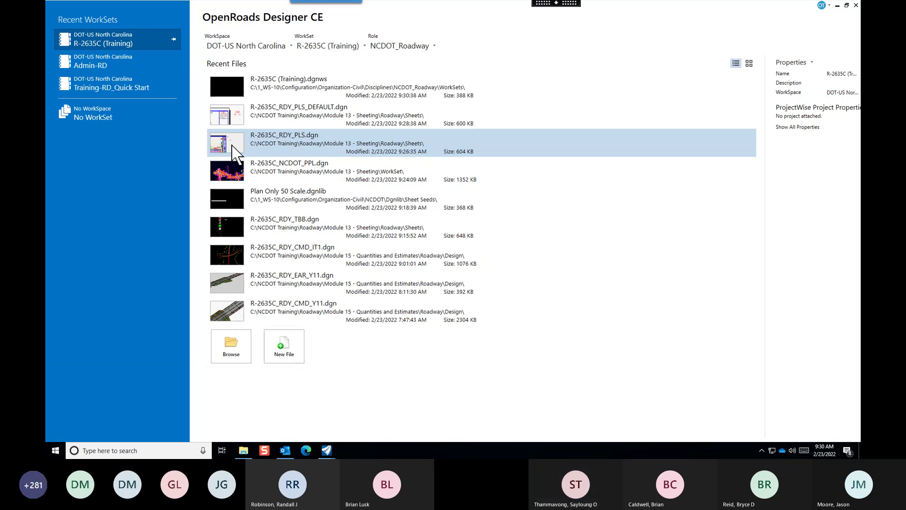
left_click(232, 146)
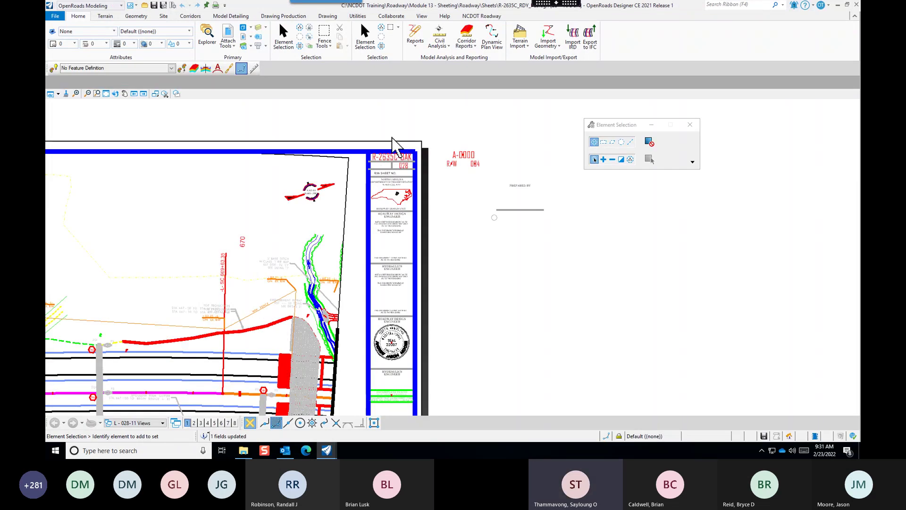
scroll(396, 163, "up", 4)
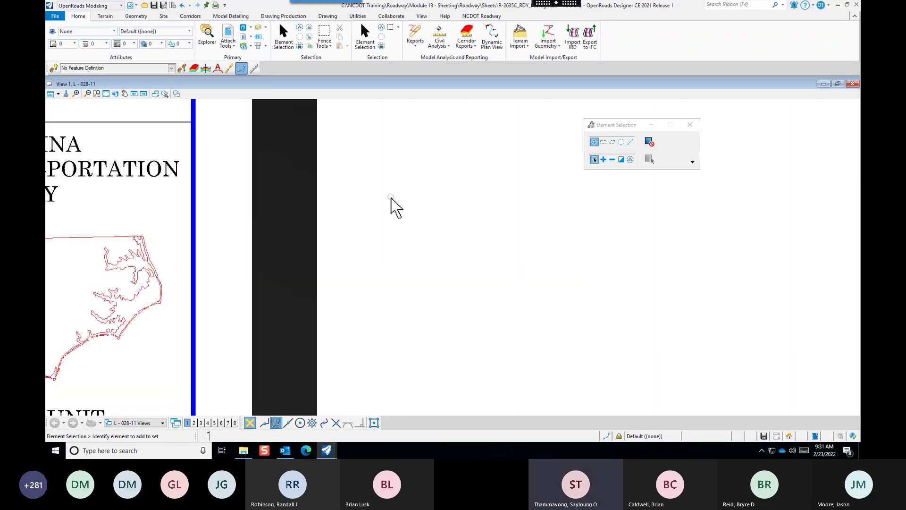
scroll(391, 202, "down", 1)
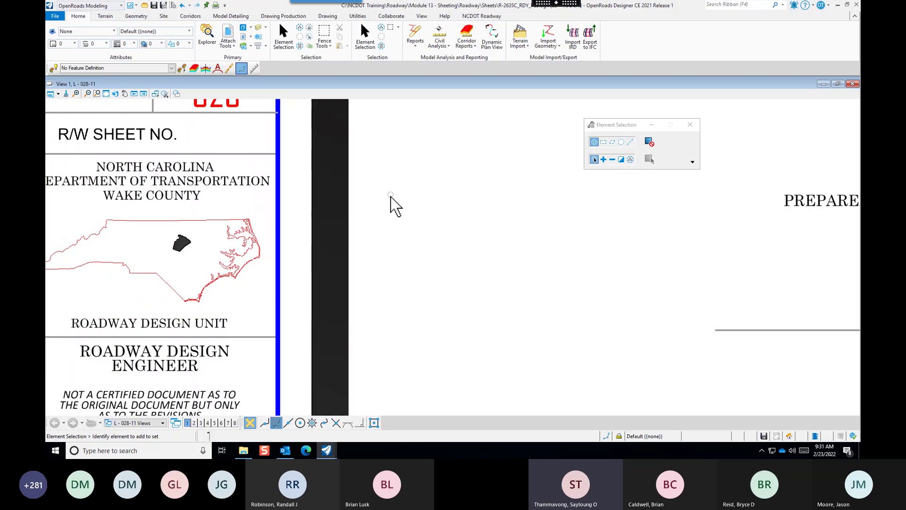
middle_click_drag(391, 194, 518, 326)
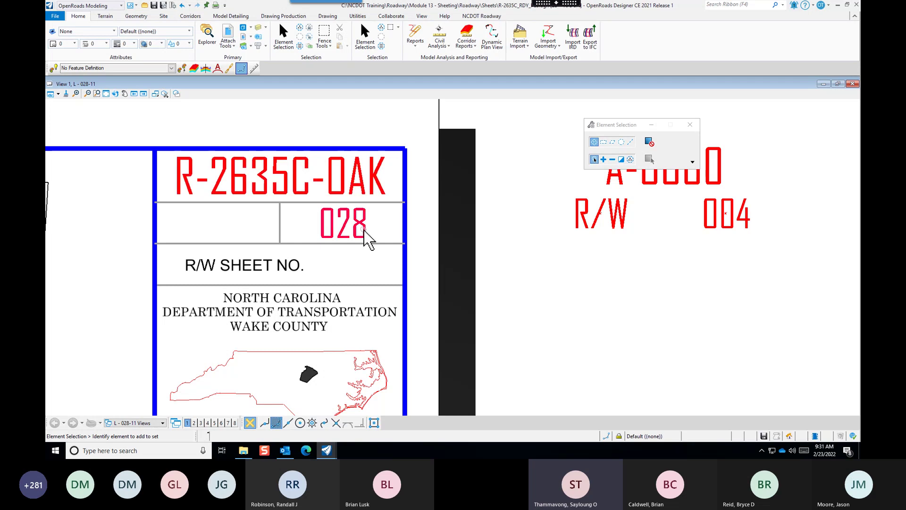
Display the sheet index of the R-2635C (Training) WorkSet and expand the 100 Plan folder under Roadway.
left_click(211, 44)
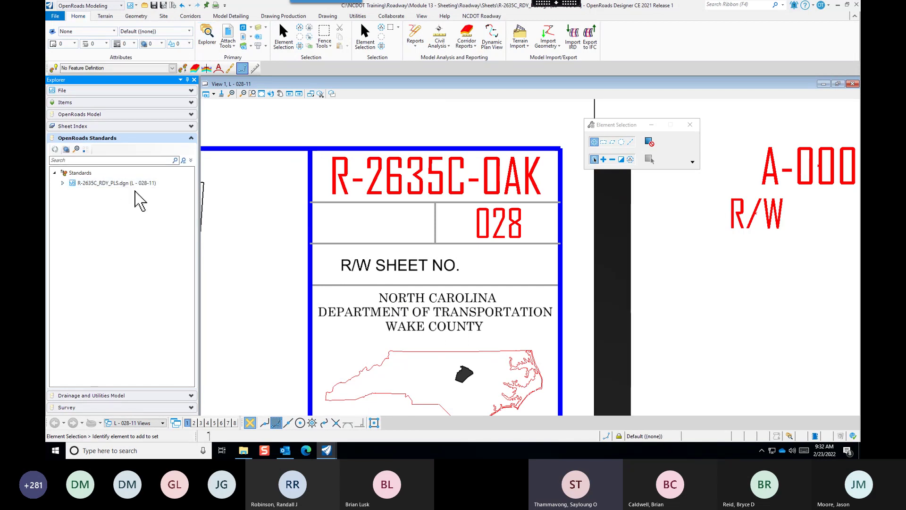
left_click(89, 126)
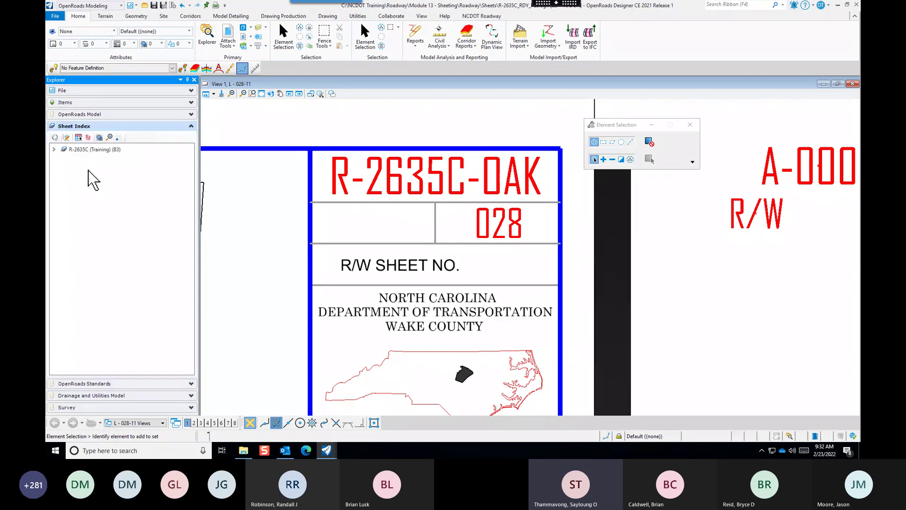
left_click(54, 150)
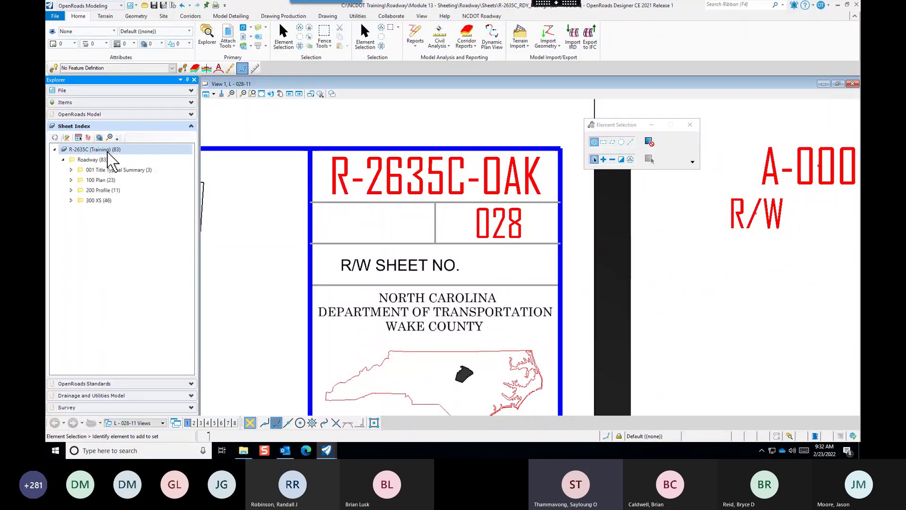
left_click(134, 170)
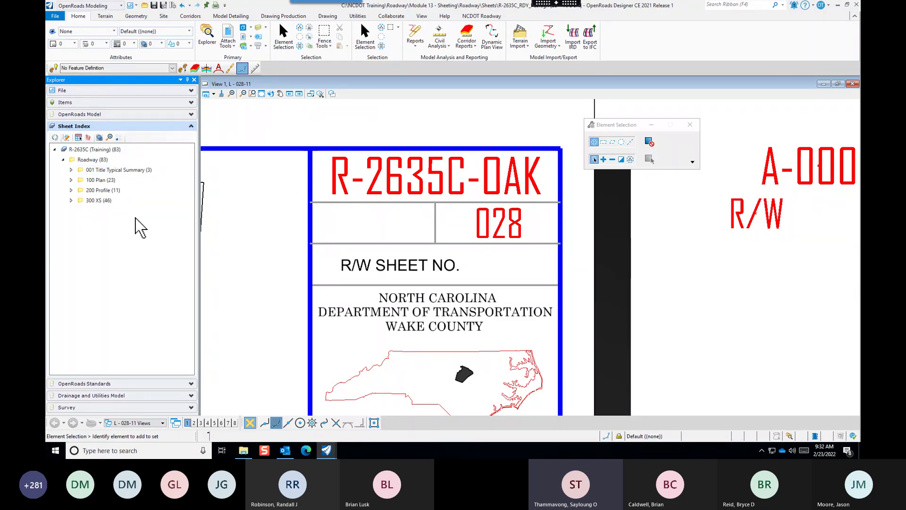
left_click(117, 164)
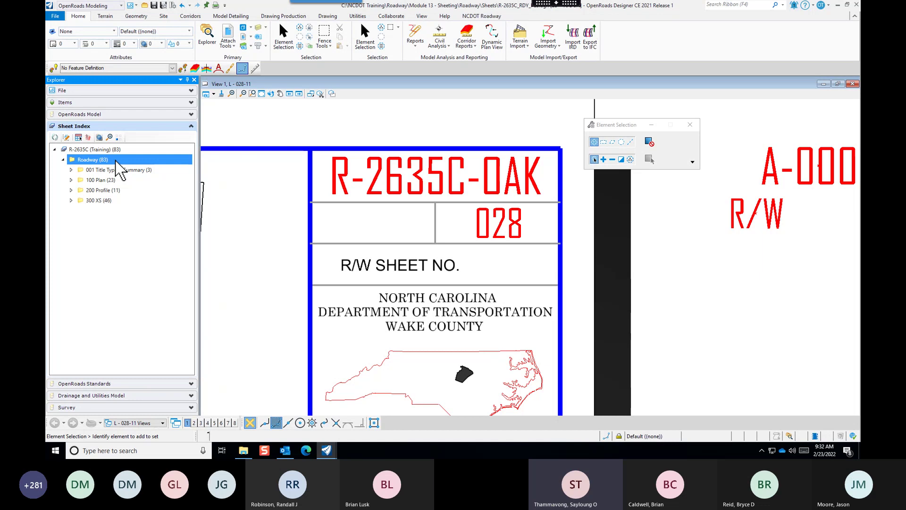
left_click(71, 181)
Remove all sheet entries from the 100 Plan folder of the sheet index.
left_click(111, 188)
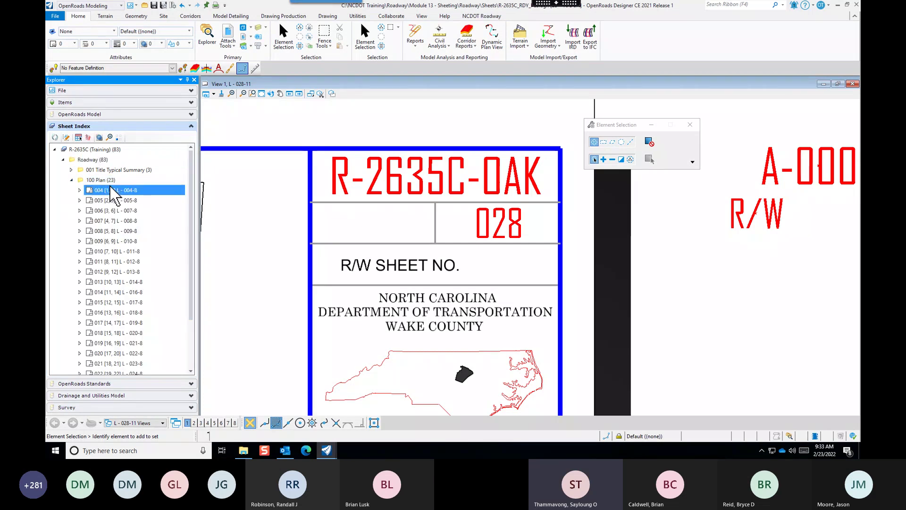
scroll(145, 218, "down", 2)
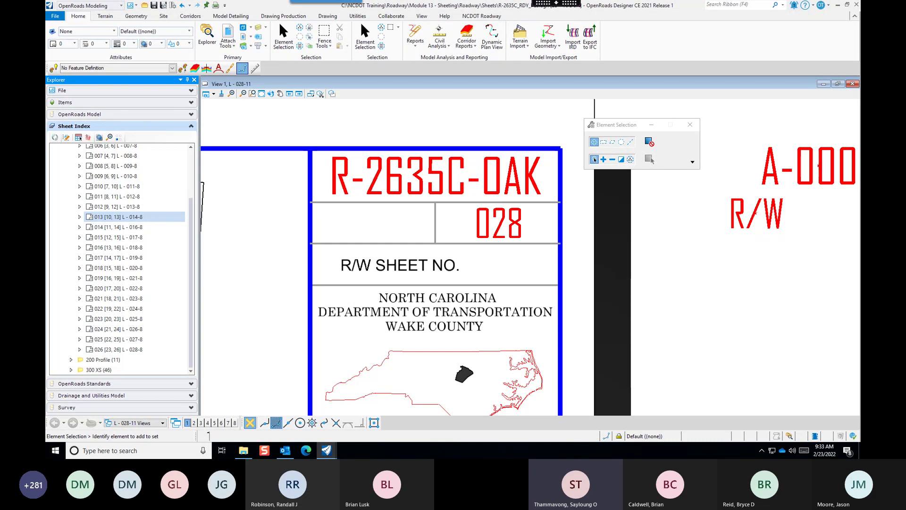
key("ctrl+a")
left_click(113, 137)
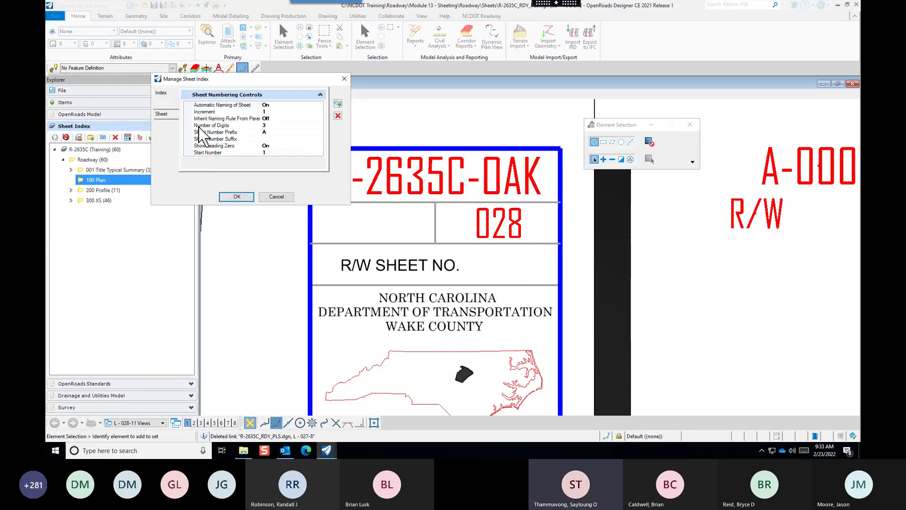
Clear the Sheet Number Prefix and set the Start Number to 4 in the 100 Plan folder's sheet numbering controls.
left_click(269, 133)
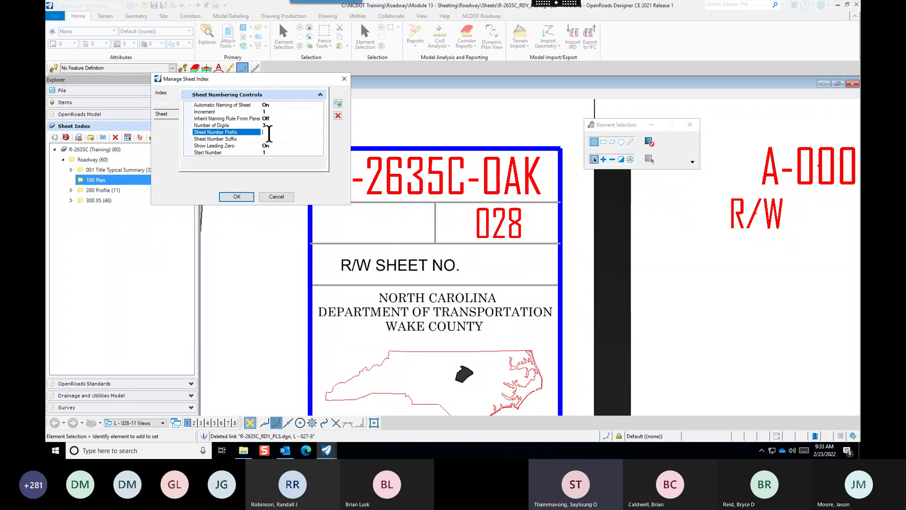
key("BackSpace")
left_click(265, 152)
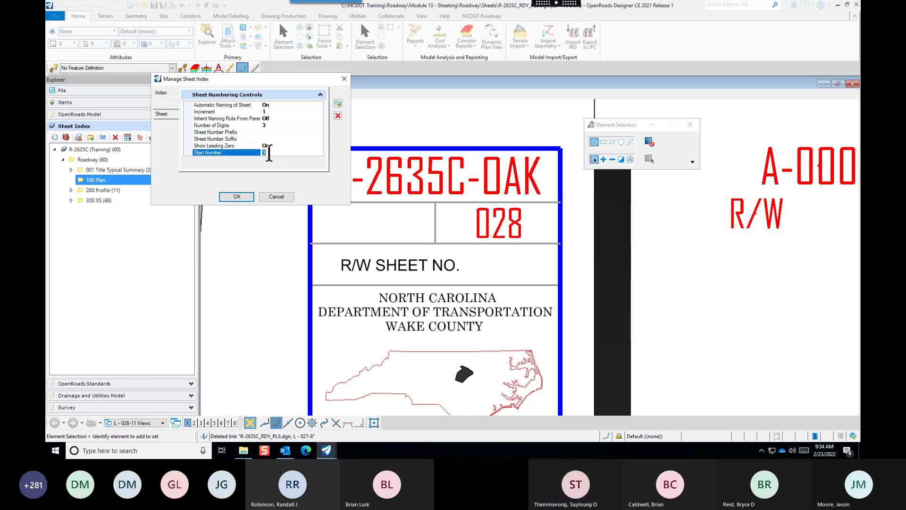
type("4")
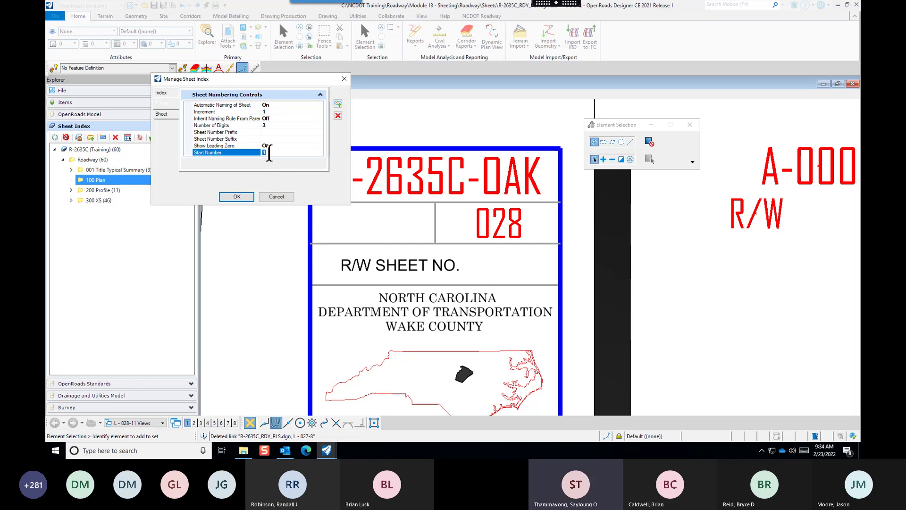
key("Return")
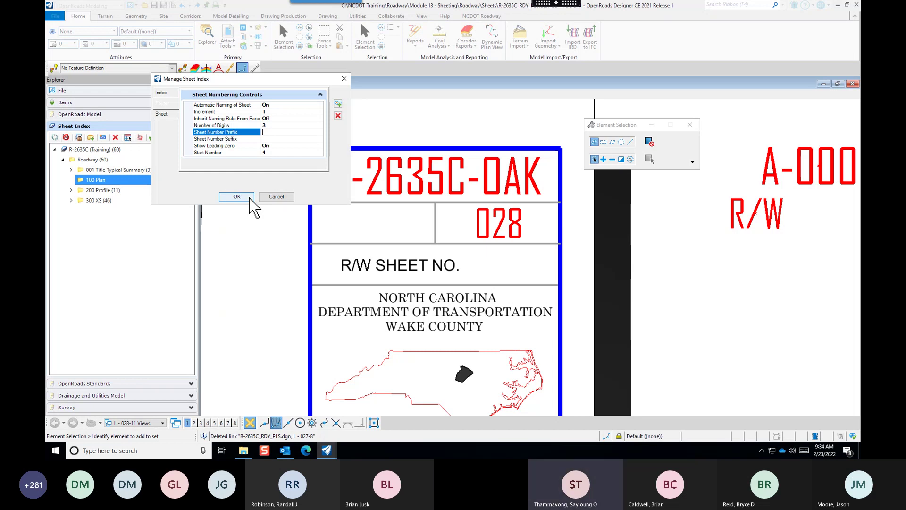
left_click(236, 197)
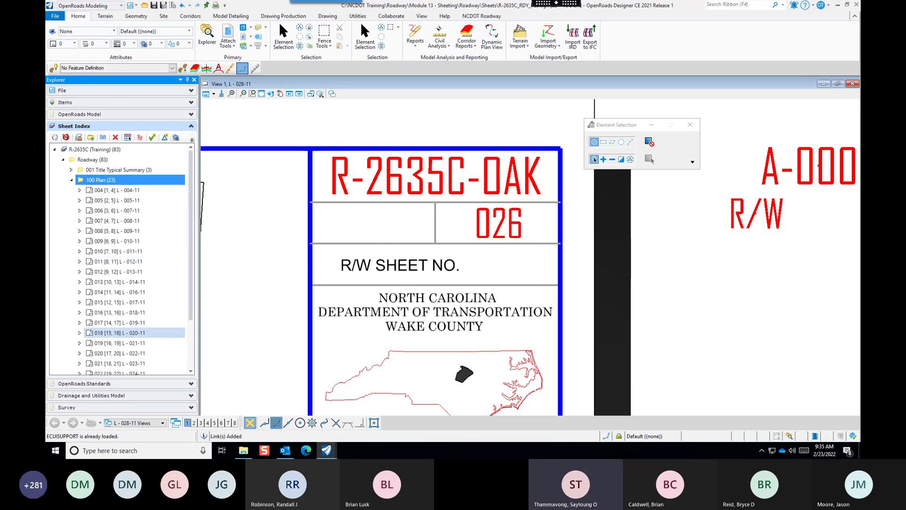
Check the sheet numbering in the 100 Plan folder and open R-2635C_RDY_PLD.dgn from the Module 13 Sheets folder.
scroll(137, 336, "down", 3)
scroll(147, 218, "up", 2)
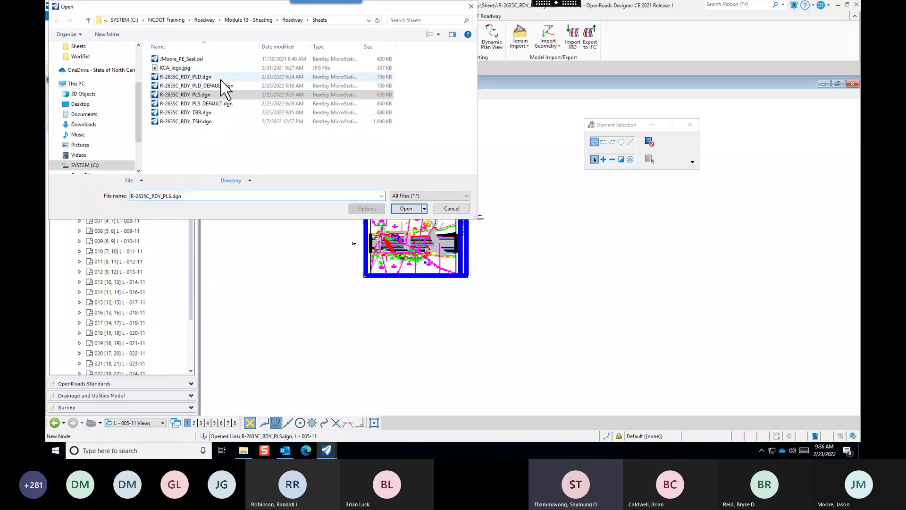
left_click(221, 78)
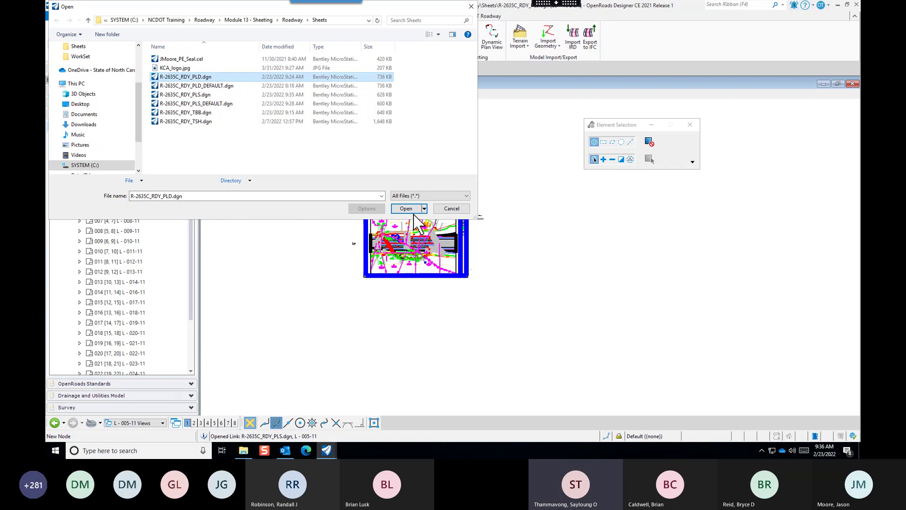
left_click(411, 210)
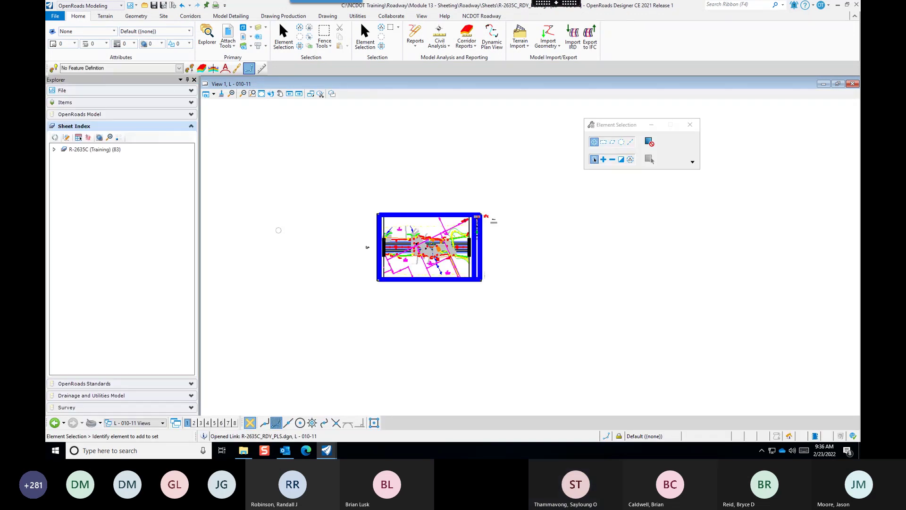
Examine the title block numbers on sheet L - 010-11 and the sheet properties of model L - 009-11.
scroll(278, 230, "up", 2)
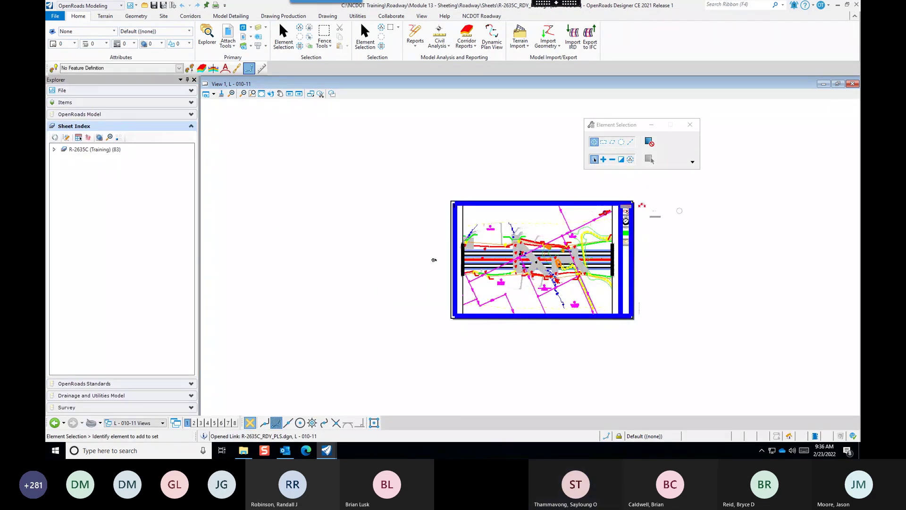
scroll(654, 210, "up", 2)
scroll(654, 210, "up", 3)
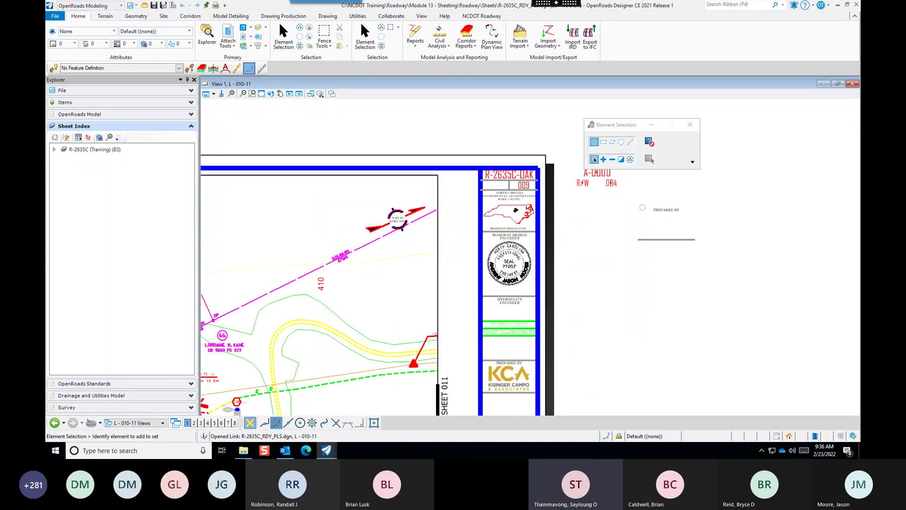
scroll(642, 207, "up", 2)
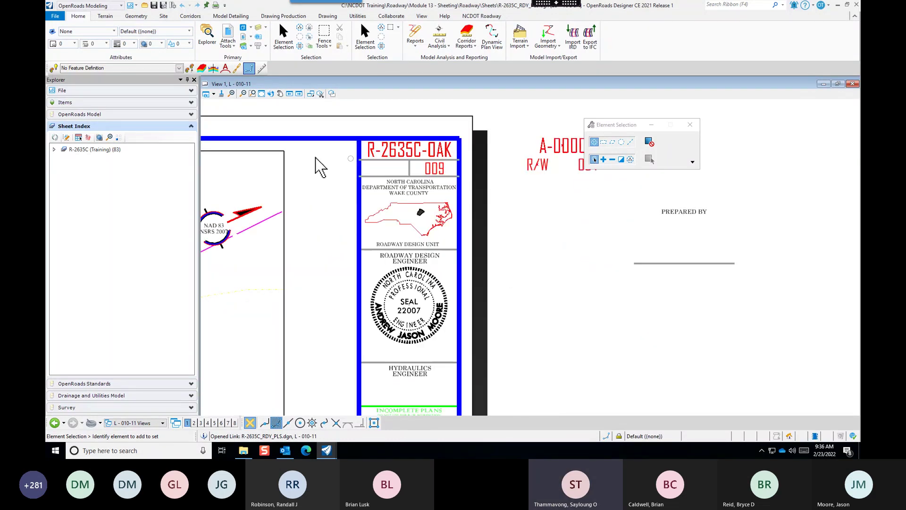
left_click(194, 80)
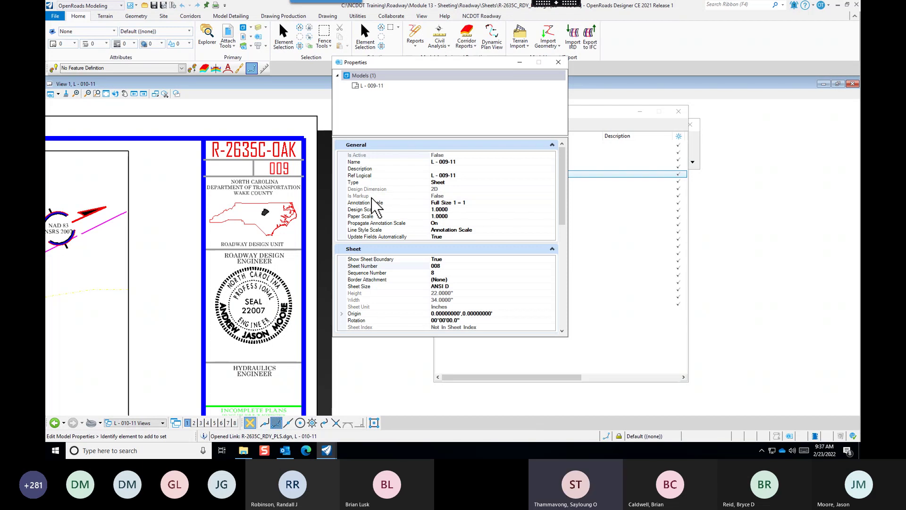
left_click(558, 62)
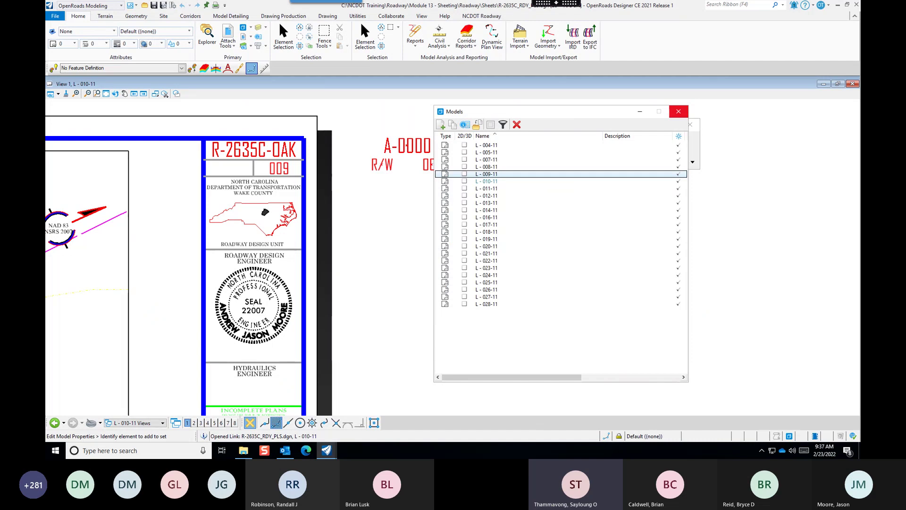
left_click(678, 111)
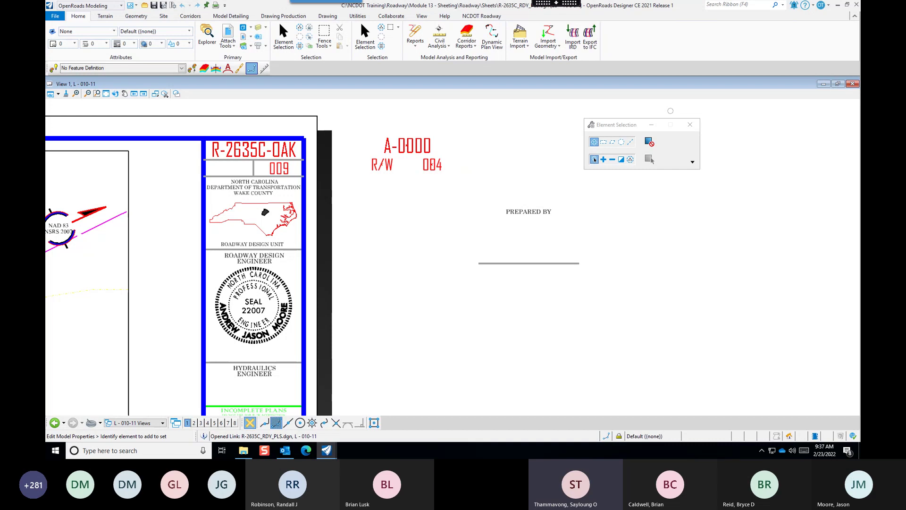
Create a print set from the 100 Plan folder of the sheet index with the RD_PDF print style and select sheet 009.
left_click(207, 36)
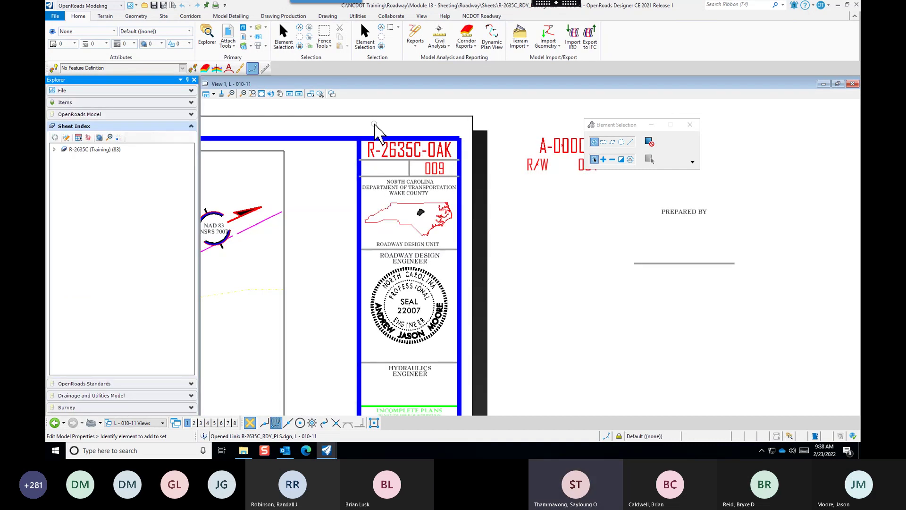
left_click(83, 150)
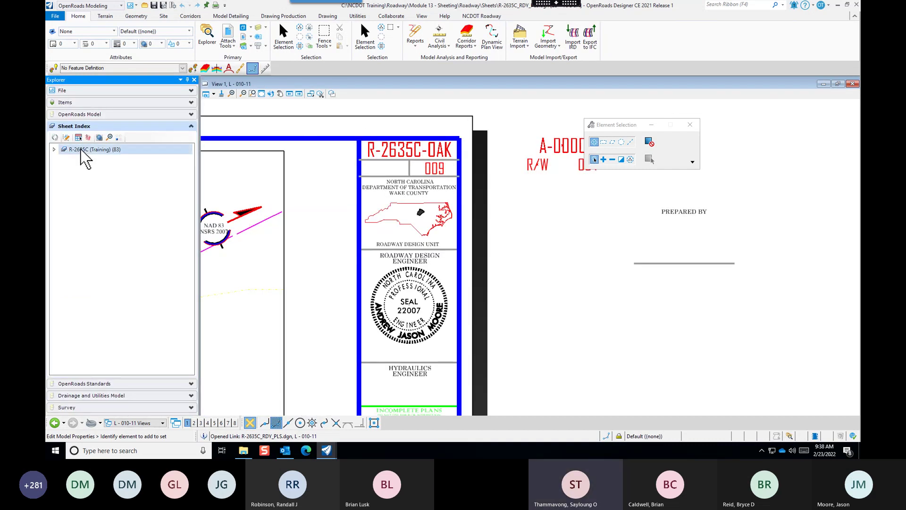
left_click(54, 150)
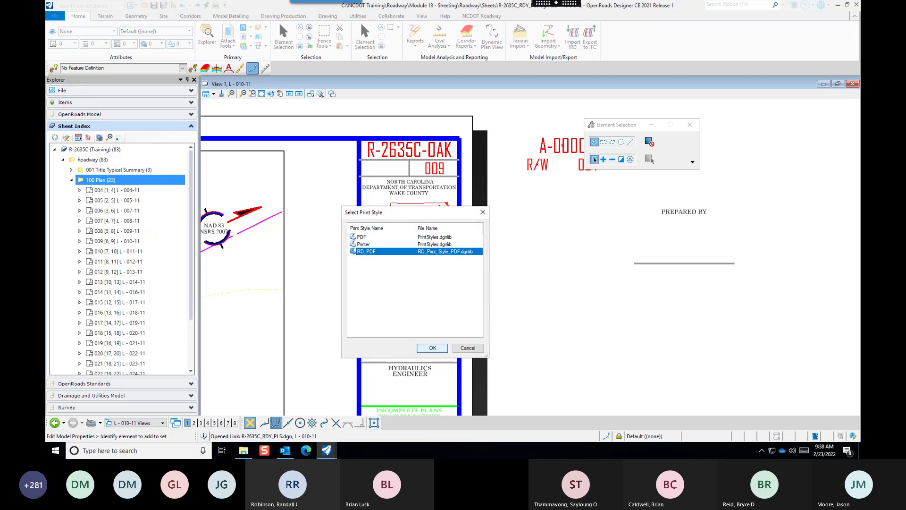
left_click(432, 348)
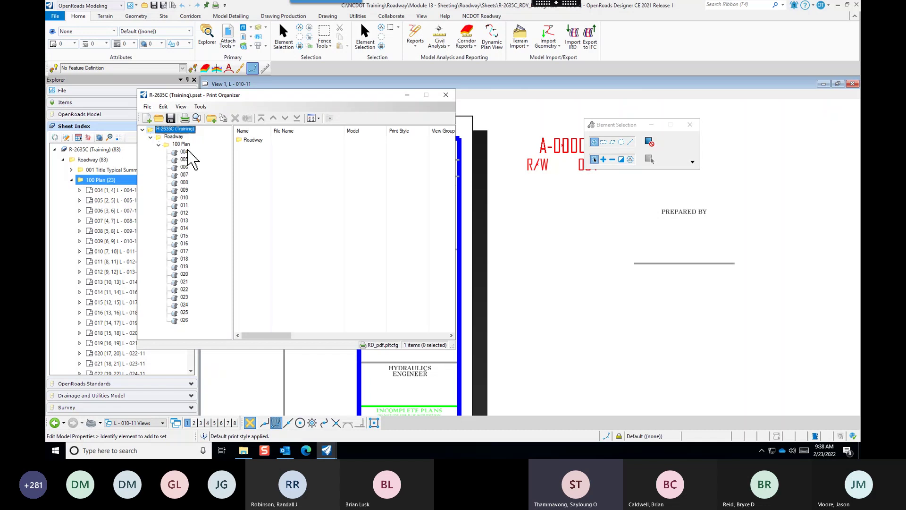
left_click(184, 190)
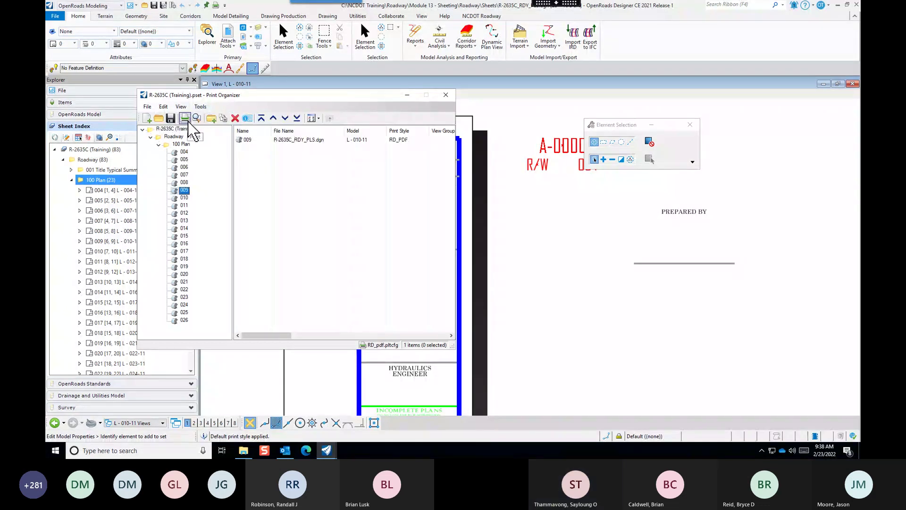
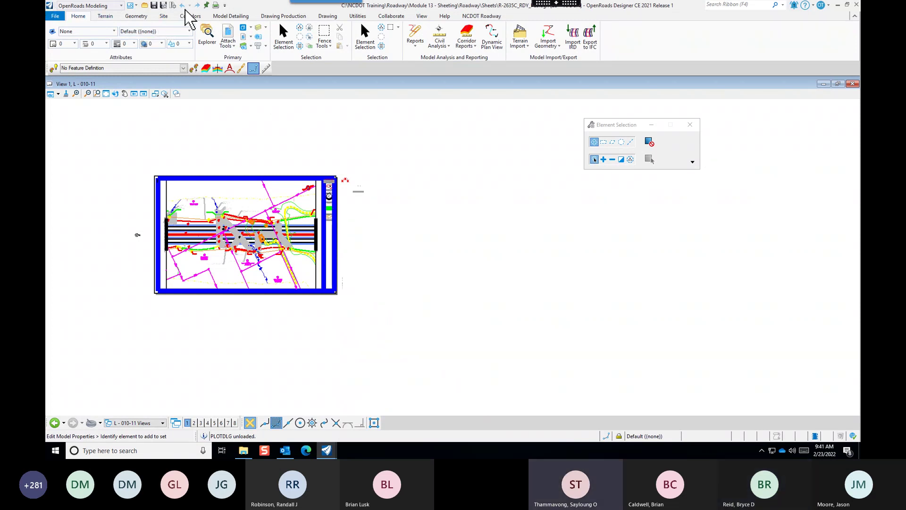
Open R-2635C_RDY_CMD_IT1.dgn from the Module 15 - Quantities and Estimates folder and view the NCDOT Asset Manager folder in File Explorer.
left_click(144, 5)
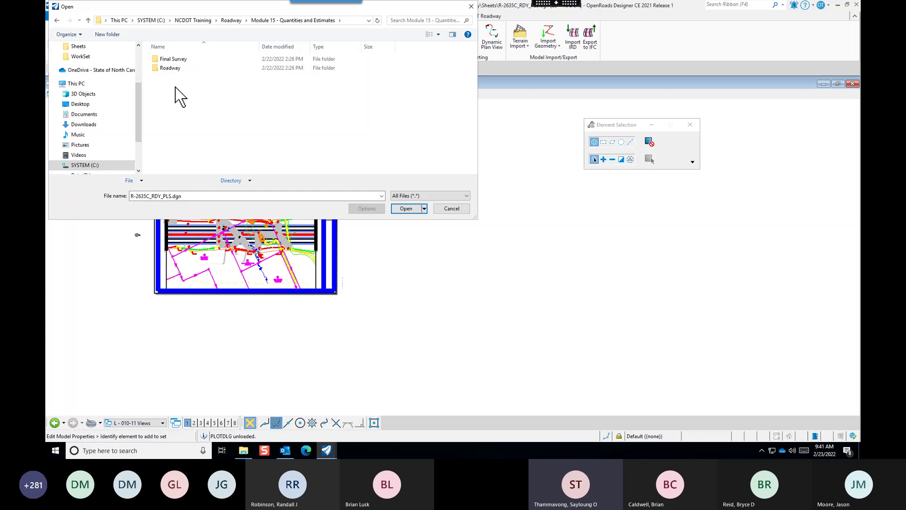
left_click(406, 208)
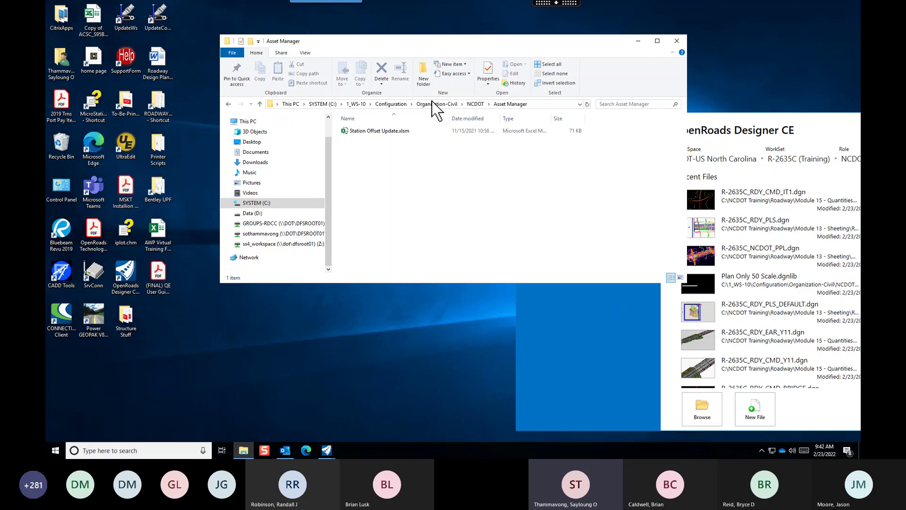
left_click(405, 158)
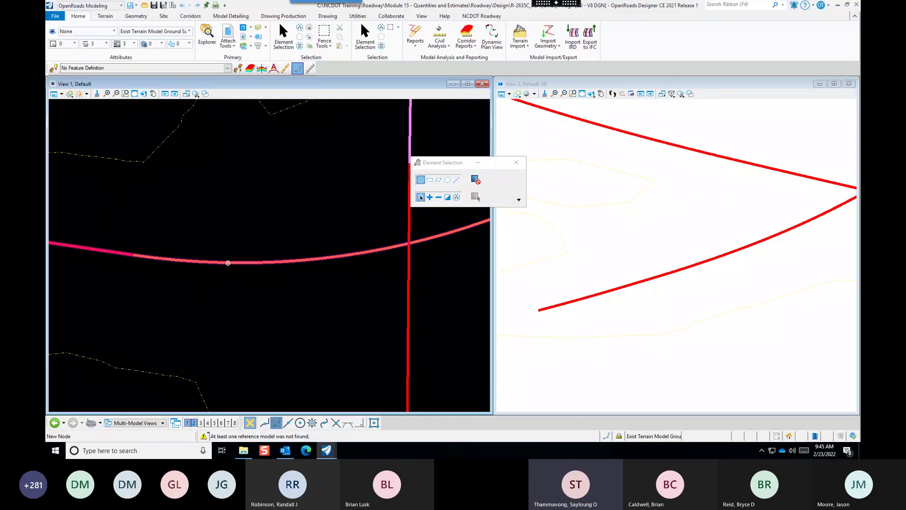
Create a corridor named Y11 along the Y11 alignment with its active profile and choose a template for the template drop.
left_click(228, 263)
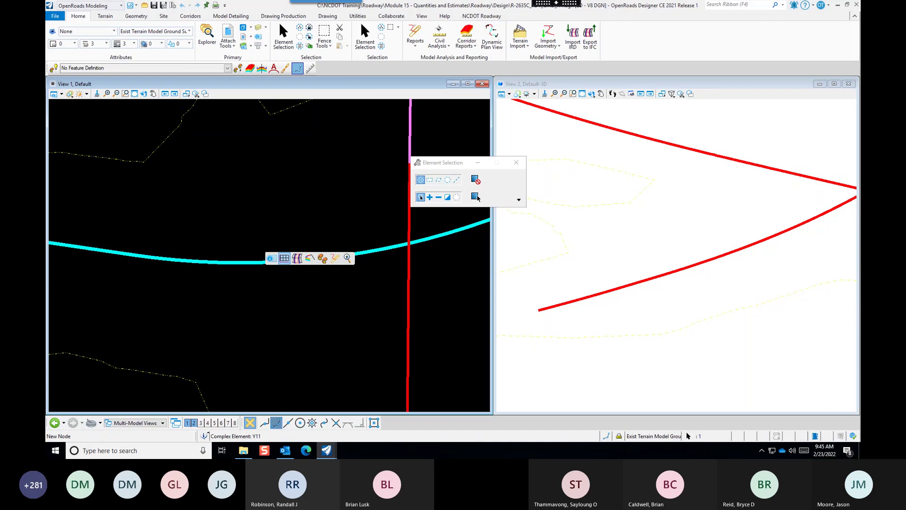
left_click(297, 258)
right_click(229, 227)
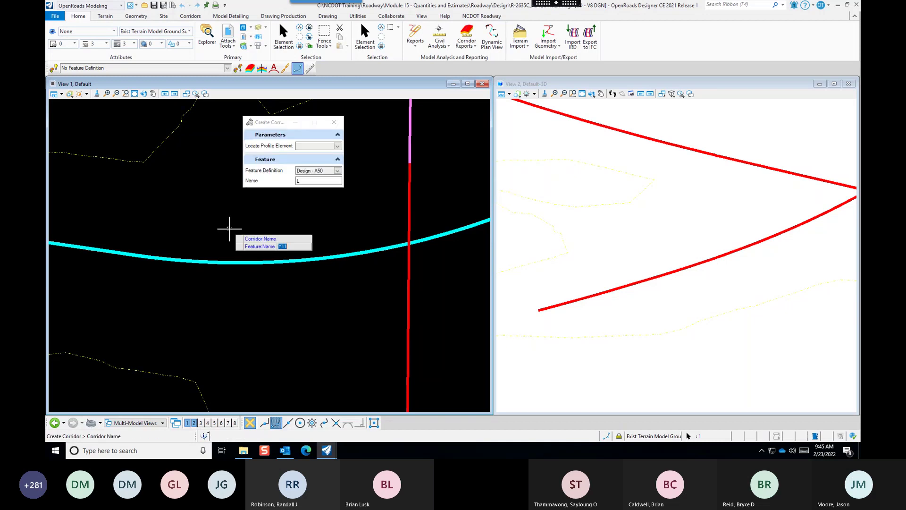
left_click(230, 228)
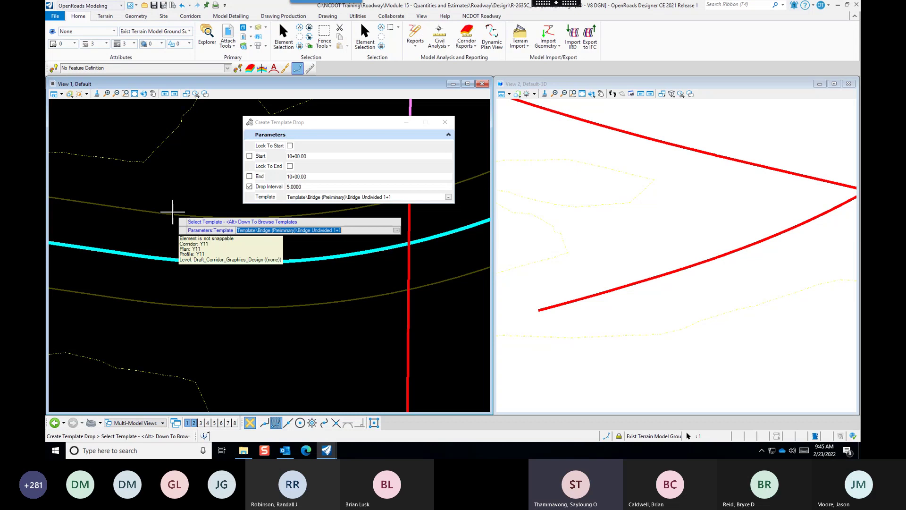
key("alt+Down")
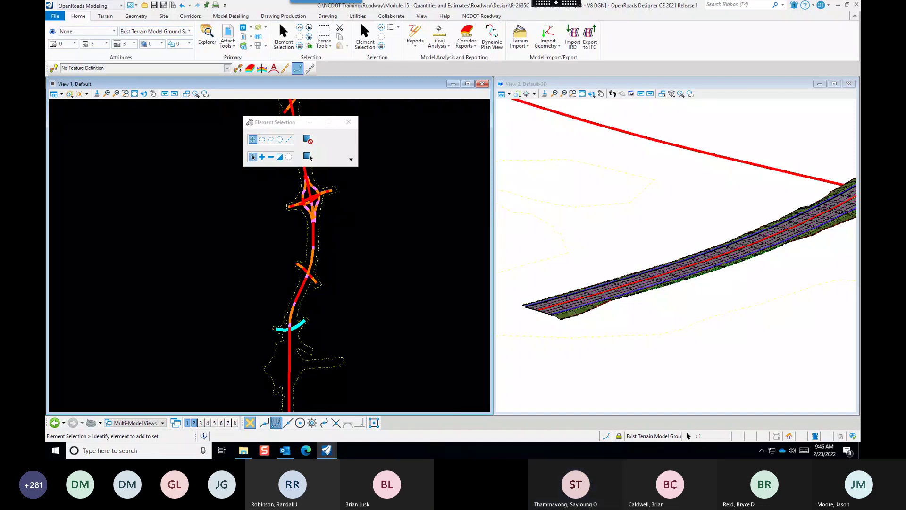
Inspect the civil quantities and feature properties of the asphalt surface course component in the 3D view.
scroll(542, 314, "up", 6)
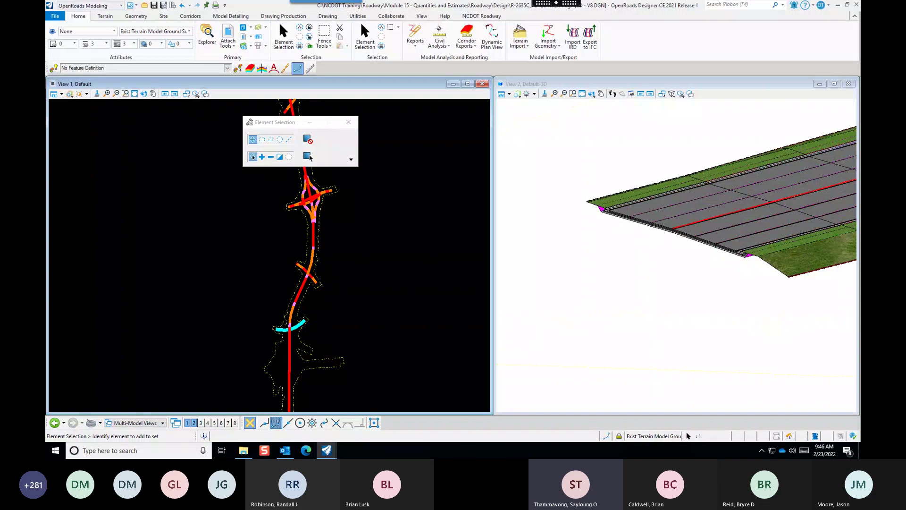
left_click(307, 157)
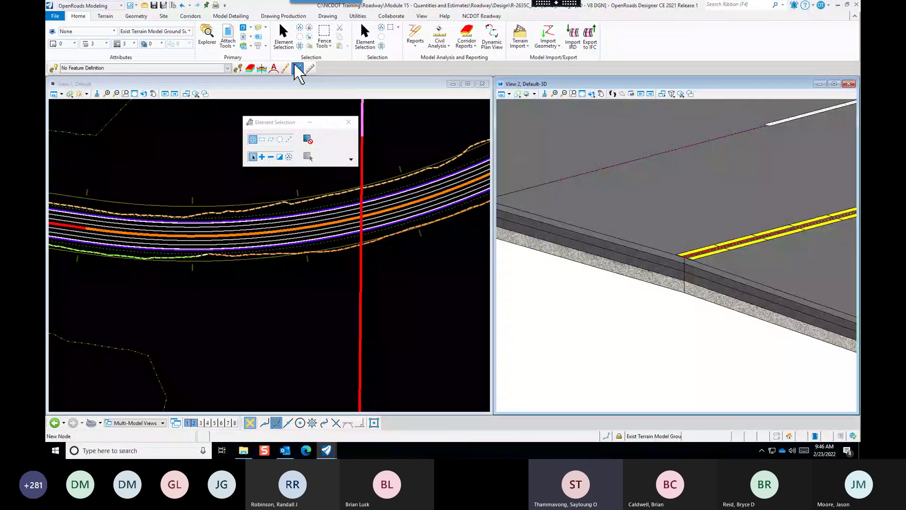
left_click(257, 46)
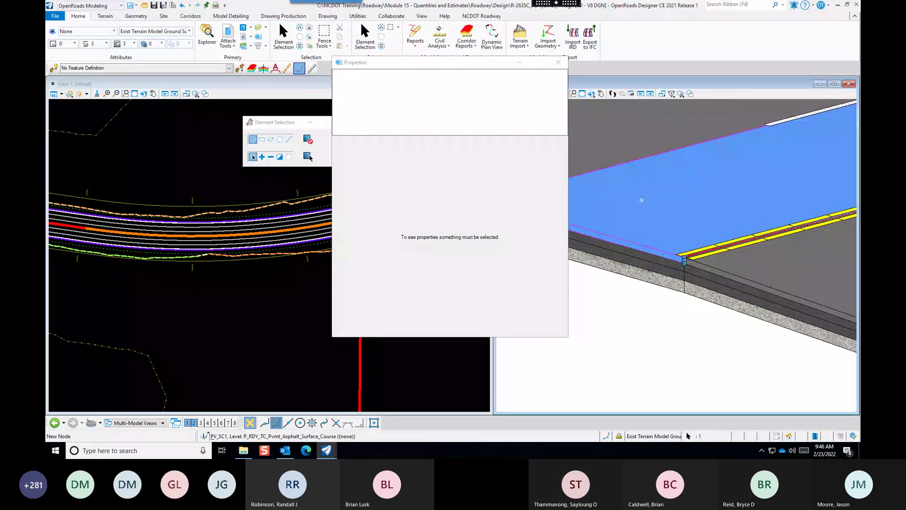
left_click(641, 200)
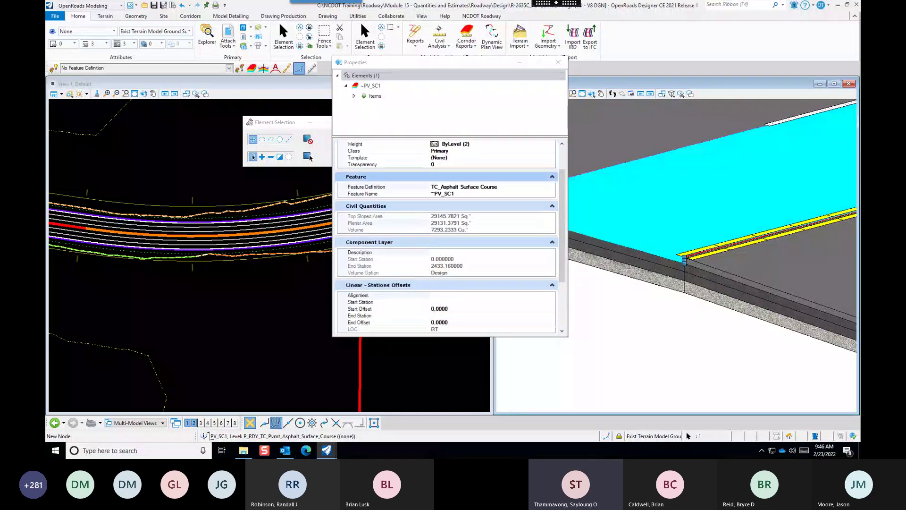
scroll(443, 236, "down", 3)
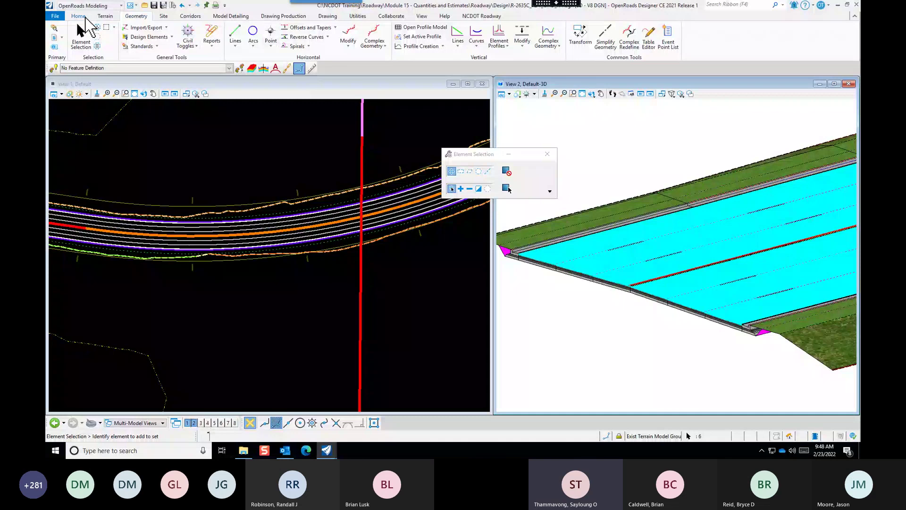
Clear the selection of the asphalt surface lanes and examine one lane's station offset and pay item properties.
left_click(78, 16)
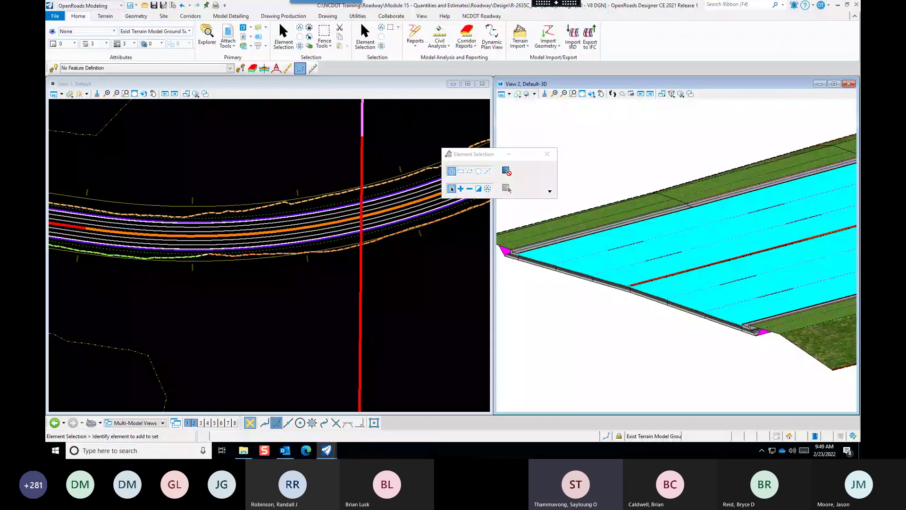
key("Escape")
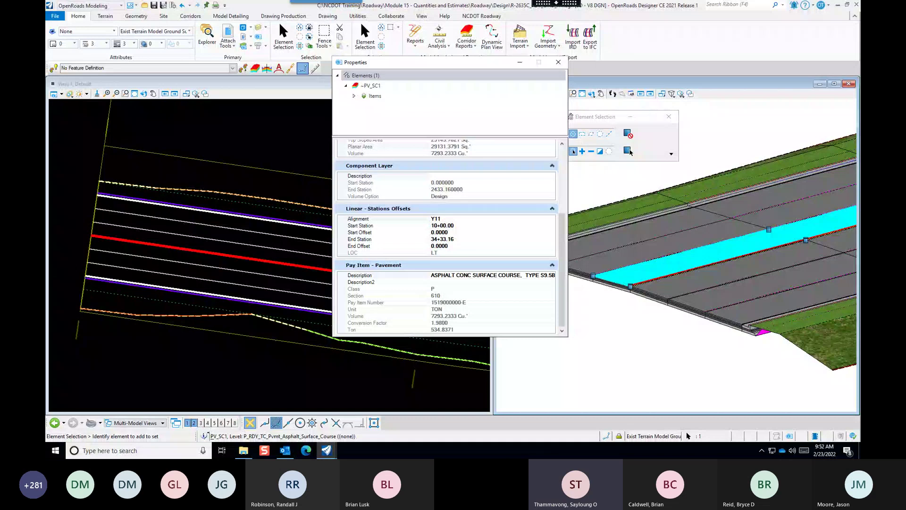
left_click(628, 150)
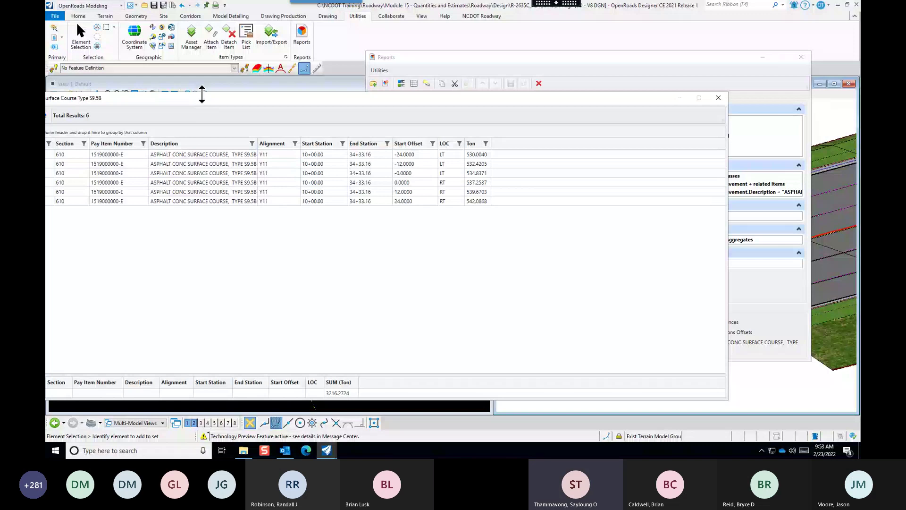
Review the PV-Surface Course Type S9.5B report for the Y11 alignment and close its results.
left_click_drag(202, 97, 284, 87)
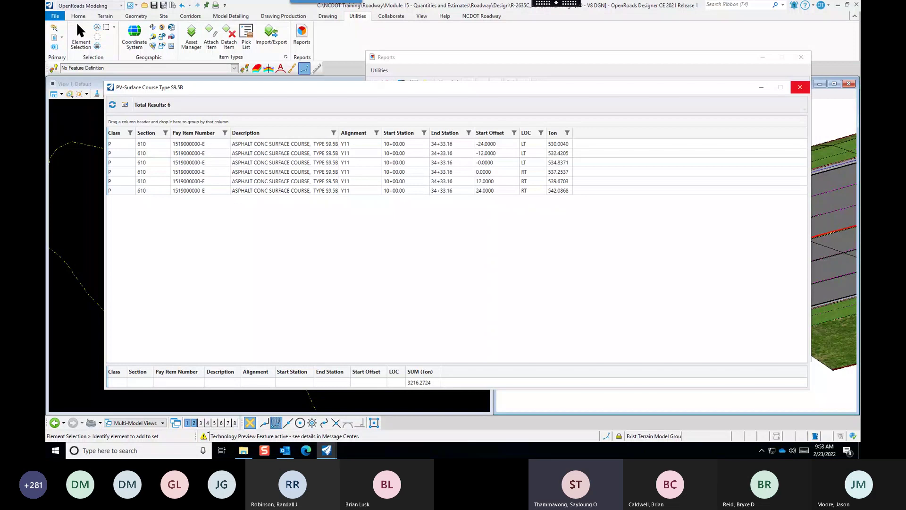
left_click(799, 87)
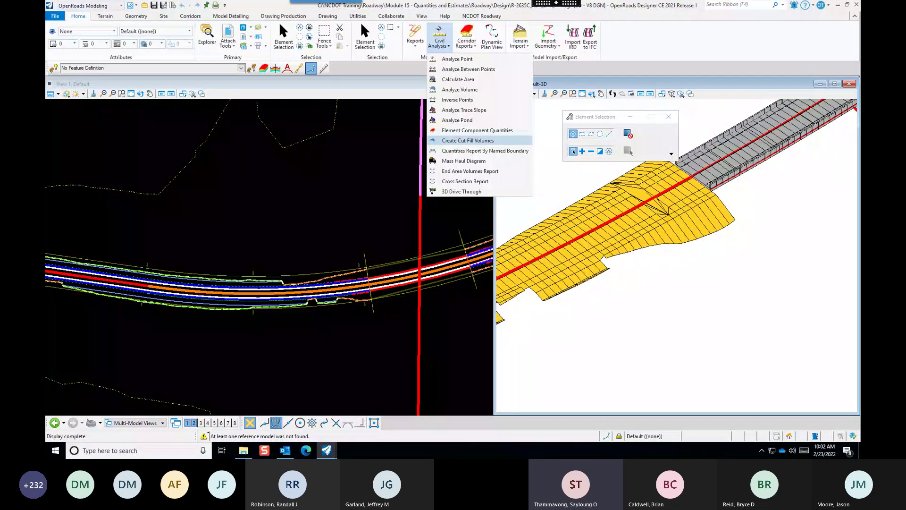
Create cut and fill volumes for the Y11 roadway model with Create Cut Fill Volumes.
left_click(467, 140)
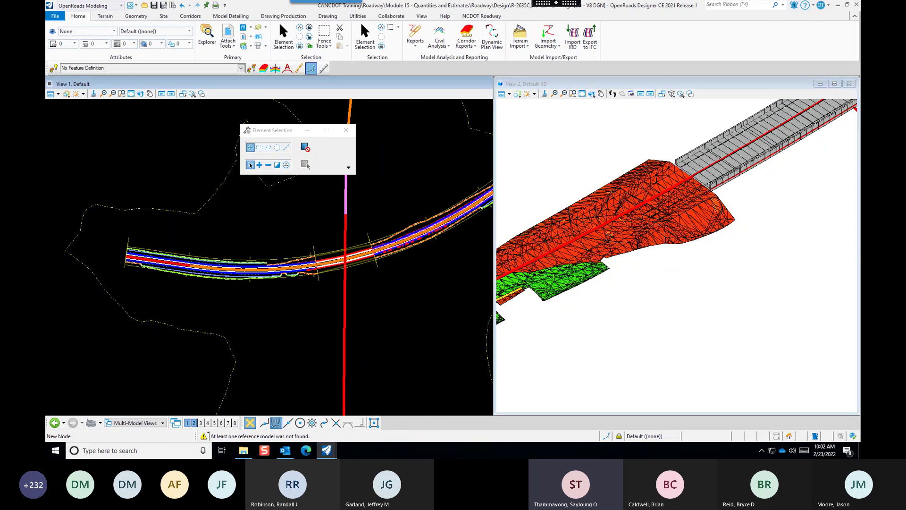
scroll(654, 239, "down", 5)
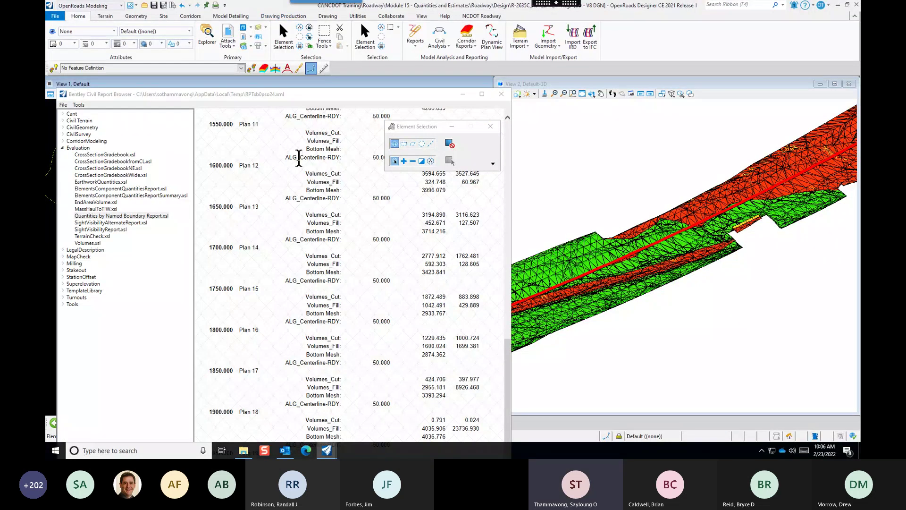
Examine the cut and fill volumes per plan boundary in the Quantities by Named Boundary report and close the report.
left_click_drag(314, 96, 333, 47)
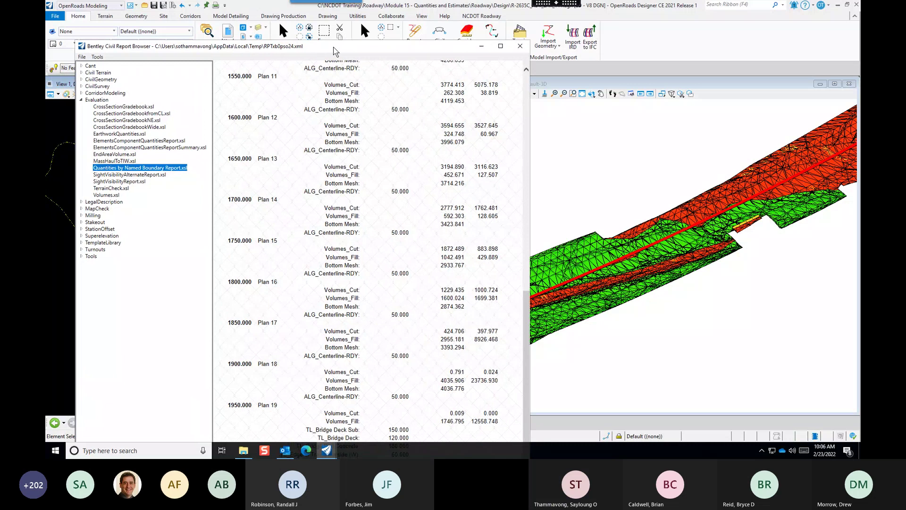
left_click_drag(333, 47, 339, 19)
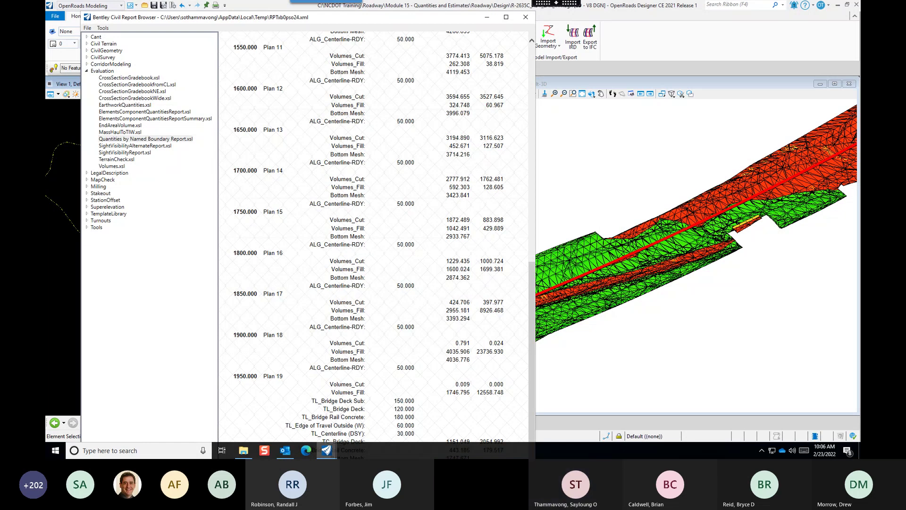
scroll(373, 236, "up", 5)
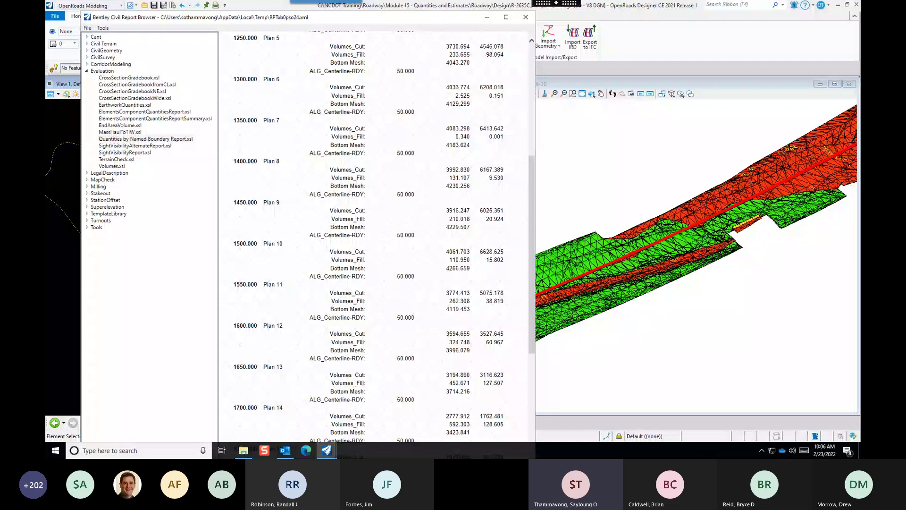
left_click(525, 17)
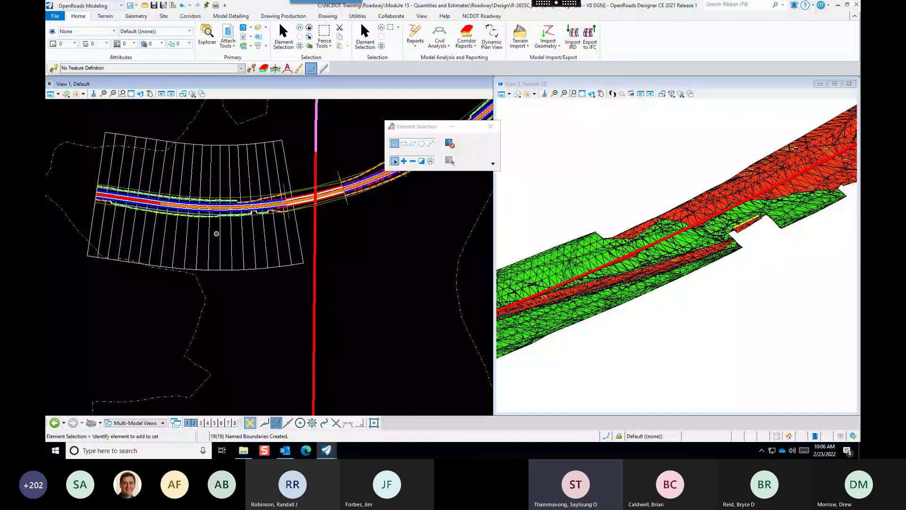
Delete the Y11 plan group from the named boundaries.
left_click(283, 16)
left_click(591, 57)
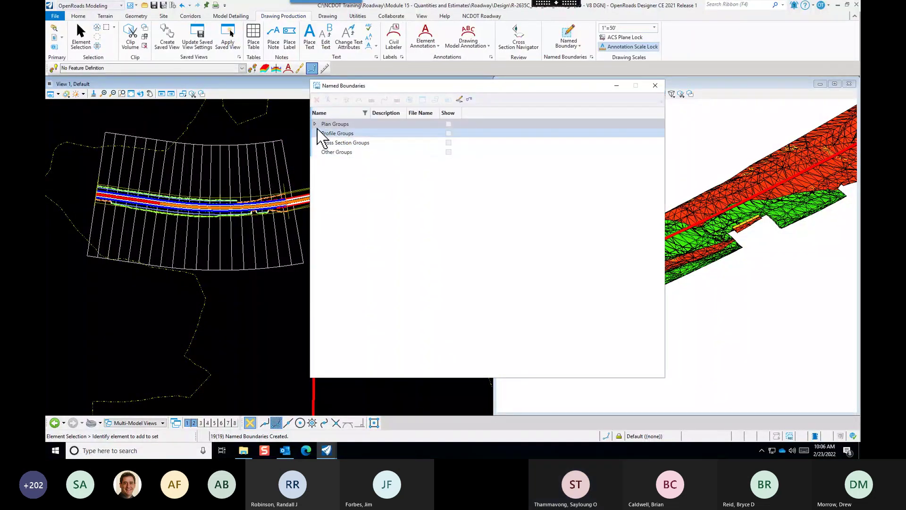
left_click(315, 125)
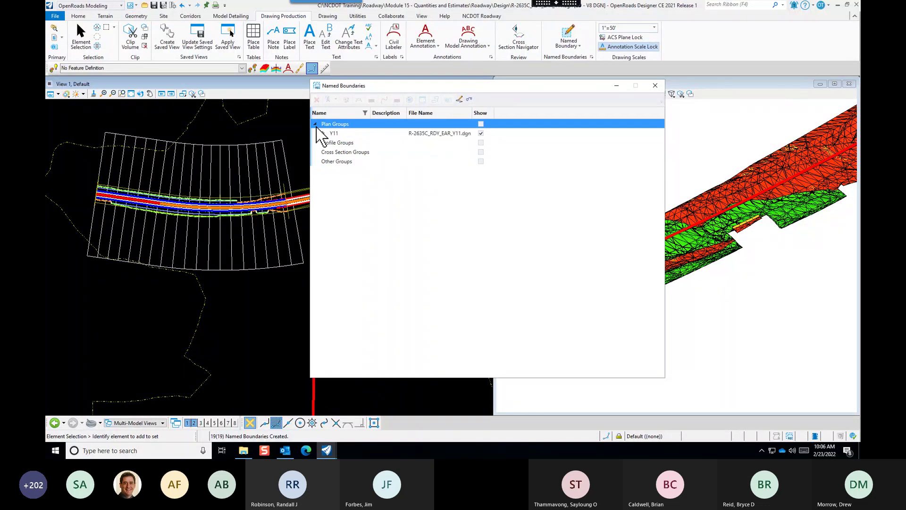
right_click(364, 133)
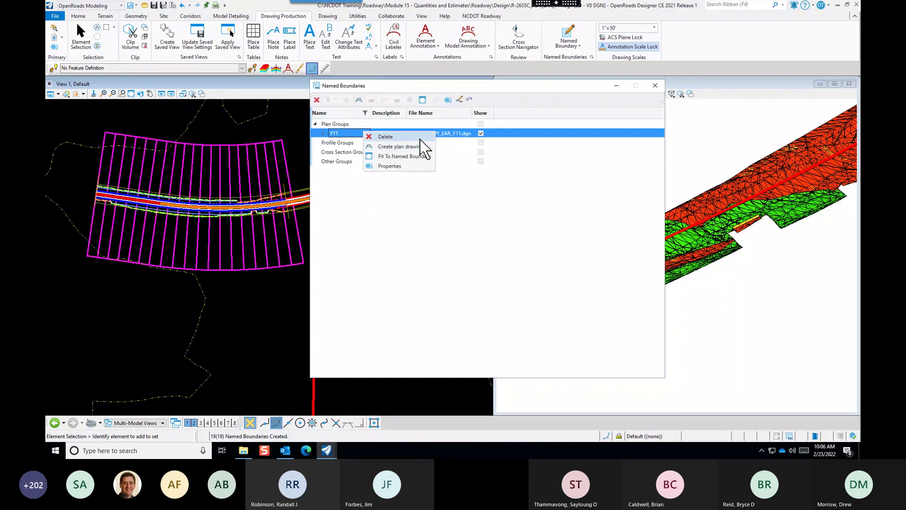
left_click(420, 138)
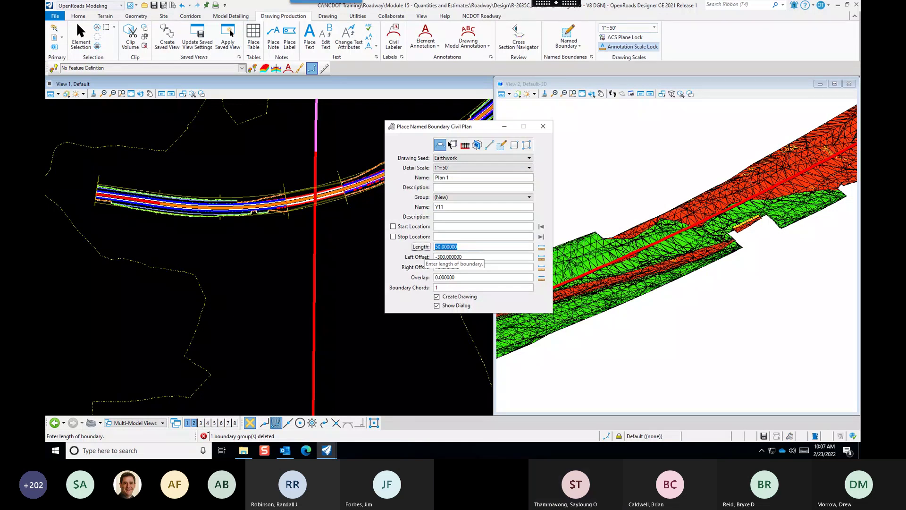
Place a Y11 civil plan named boundary with length 920 from the alignment's start, and dismiss the drawing creation.
type("920")
key("Tab")
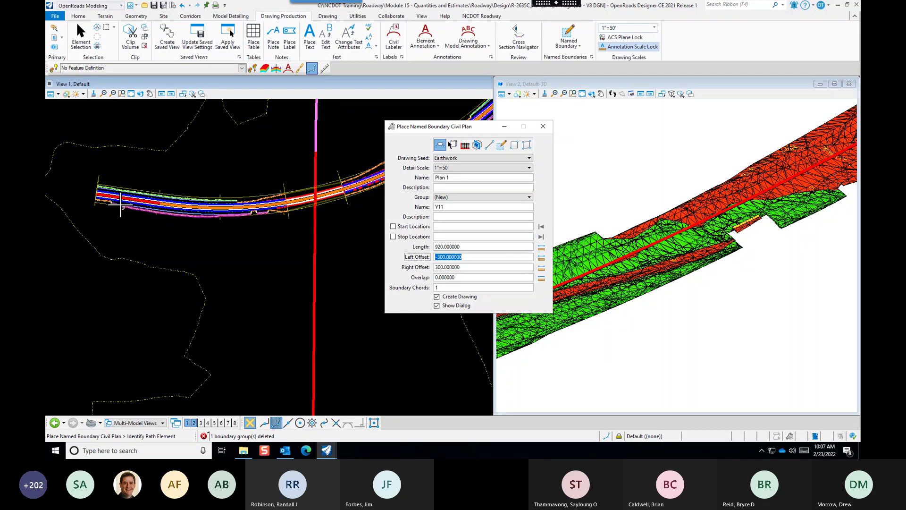
scroll(120, 203, "up", 3)
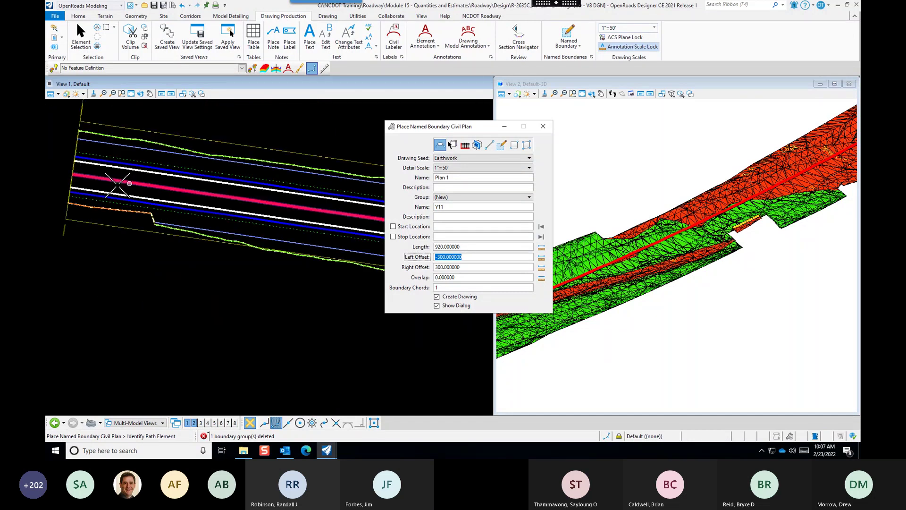
left_click(118, 186)
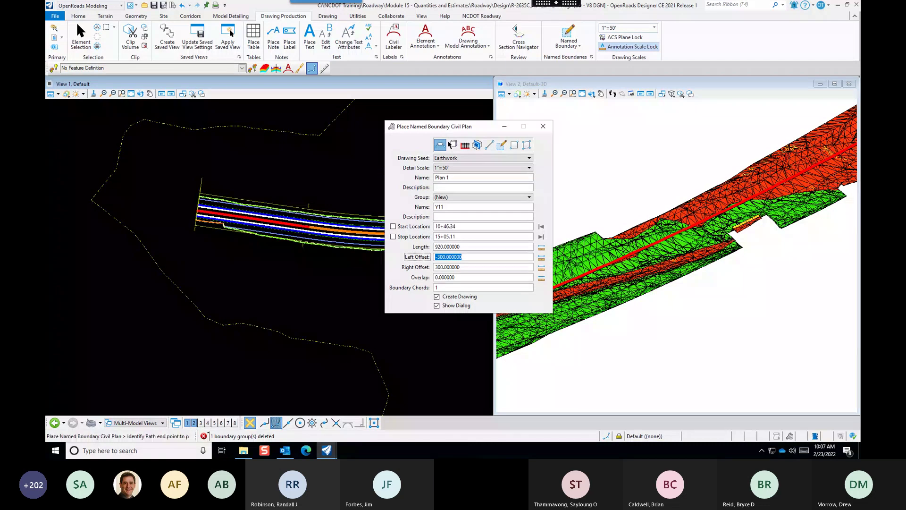
left_click(541, 227)
scroll(223, 254, "down", 6)
left_click(281, 255)
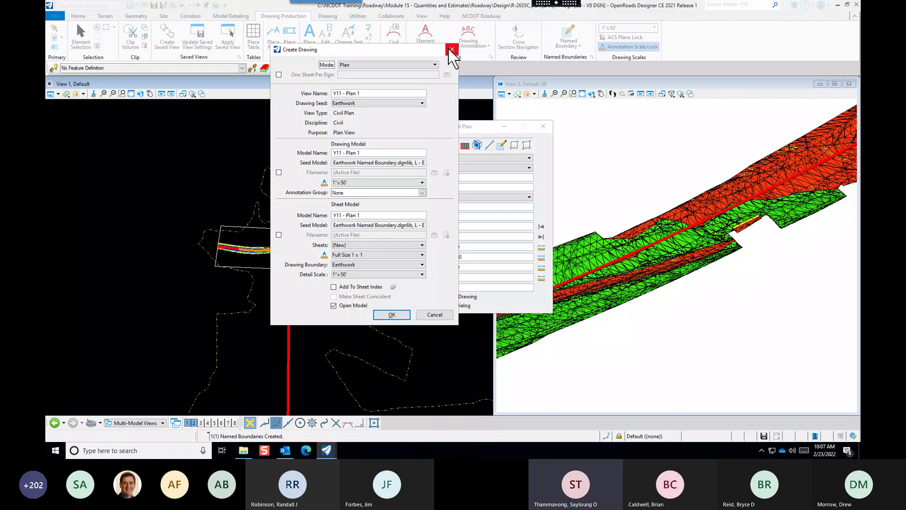
left_click(452, 50)
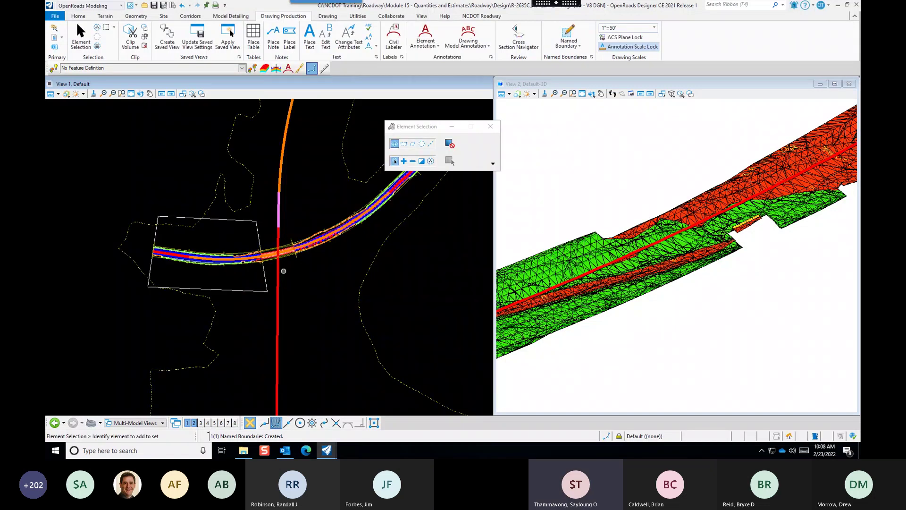
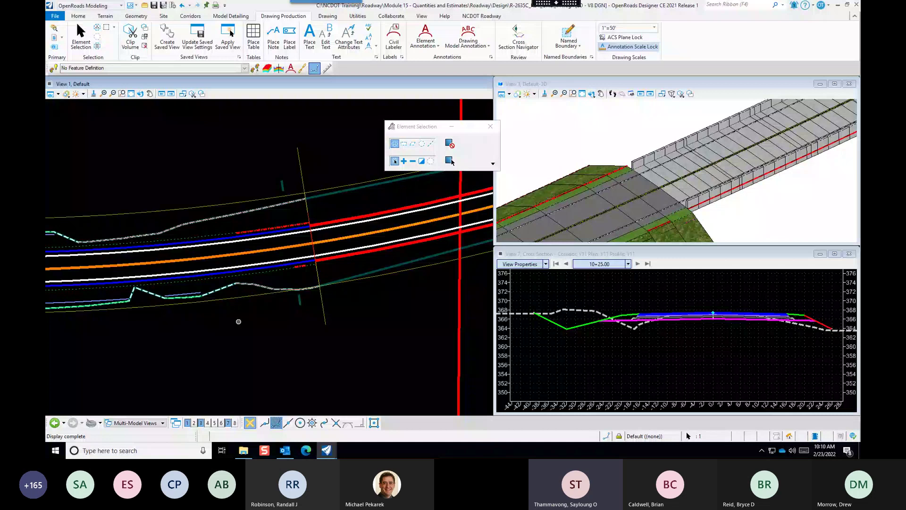
Find the measuring tools and start the Measure Volume tool.
scroll(371, 24, "down", 3)
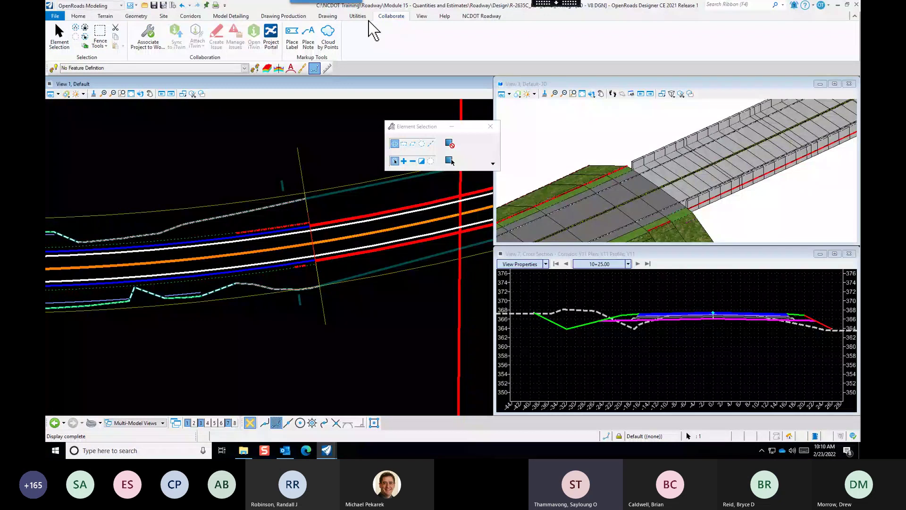
scroll(350, 29, "up", 1)
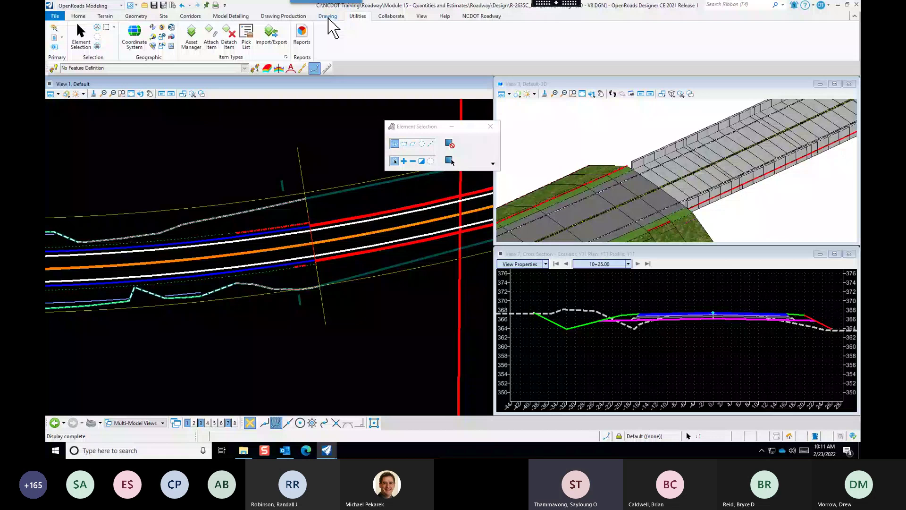
left_click(391, 17)
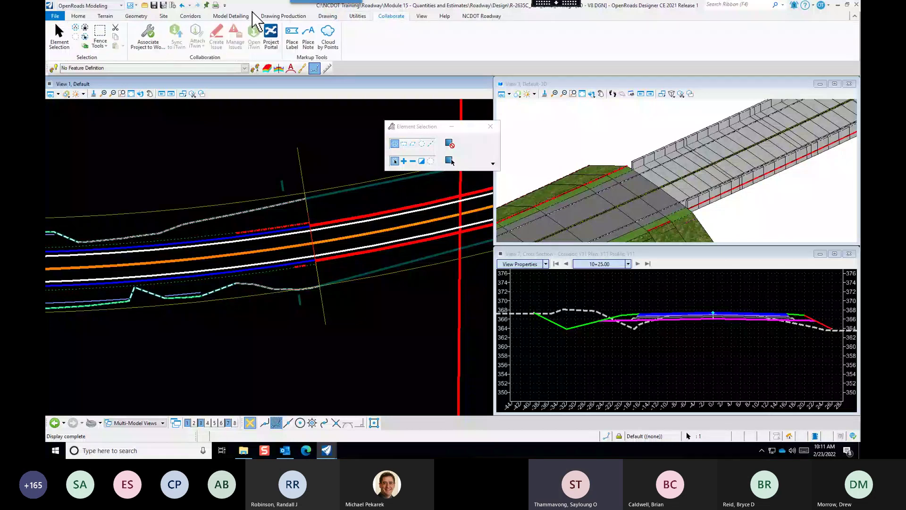
left_click(327, 16)
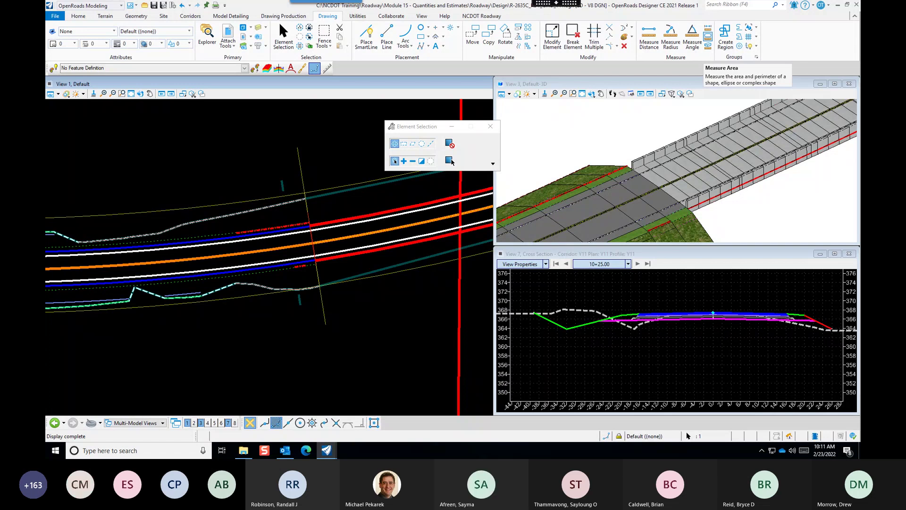
left_click(707, 46)
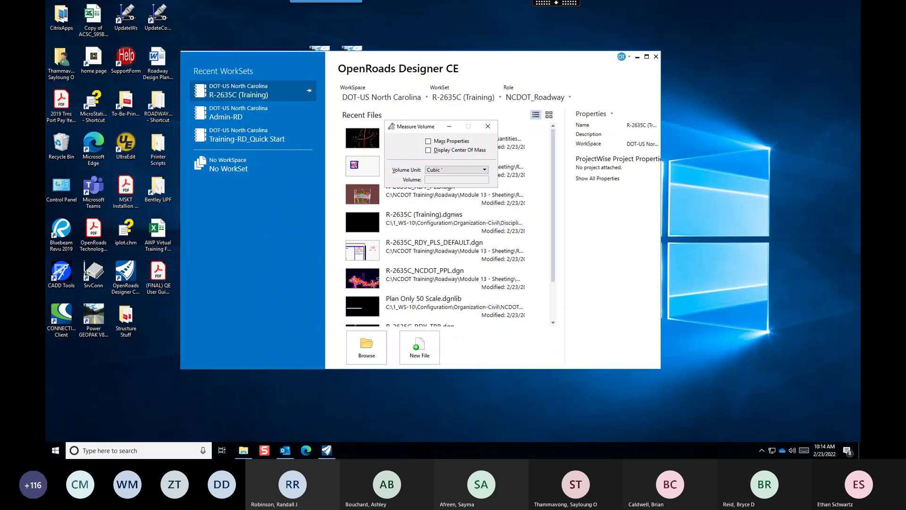
Exit OpenRoads Designer.
left_click(656, 56)
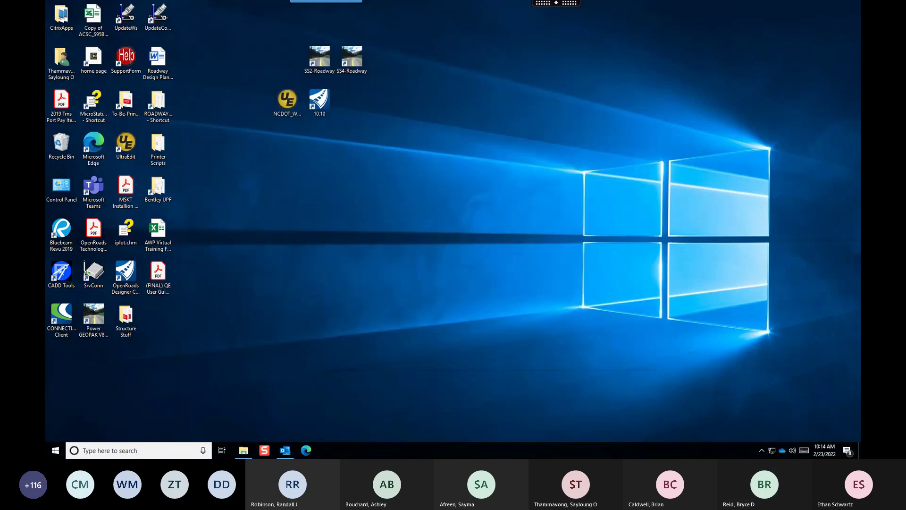